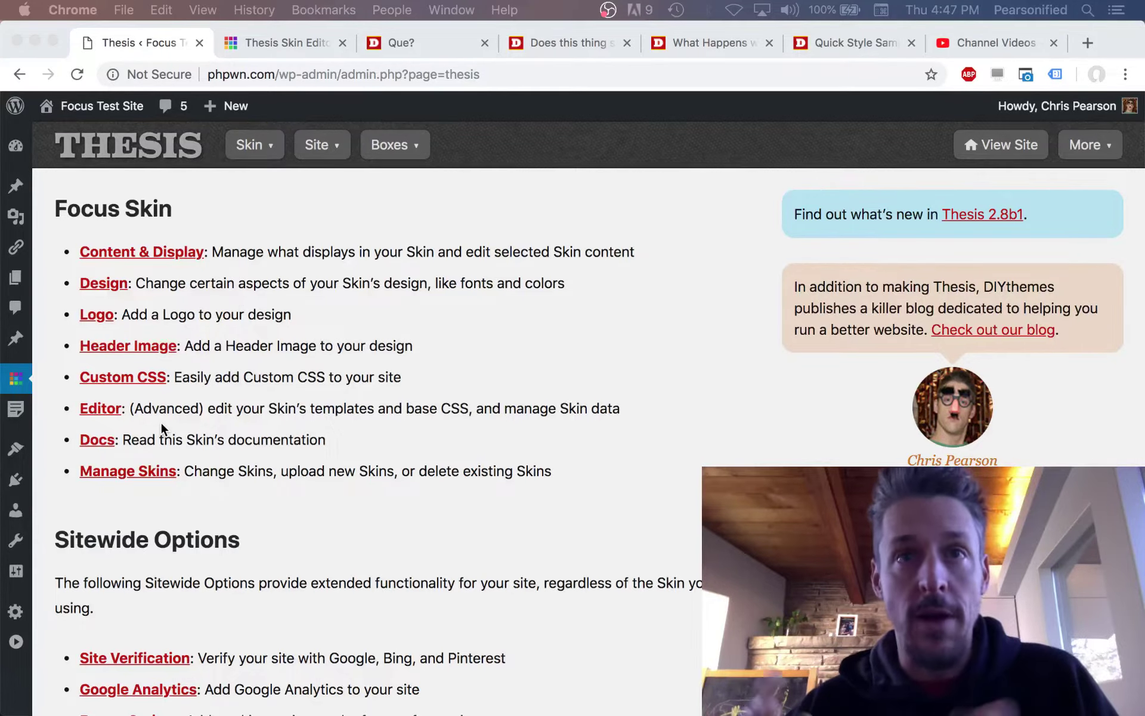
Step: Look over the Focus Skin and Sitewide Options entries on the Thesis home page
{"action": "scroll", "coordinate": [395, 431], "scroll_direction": "down", "scroll_amount": 5}
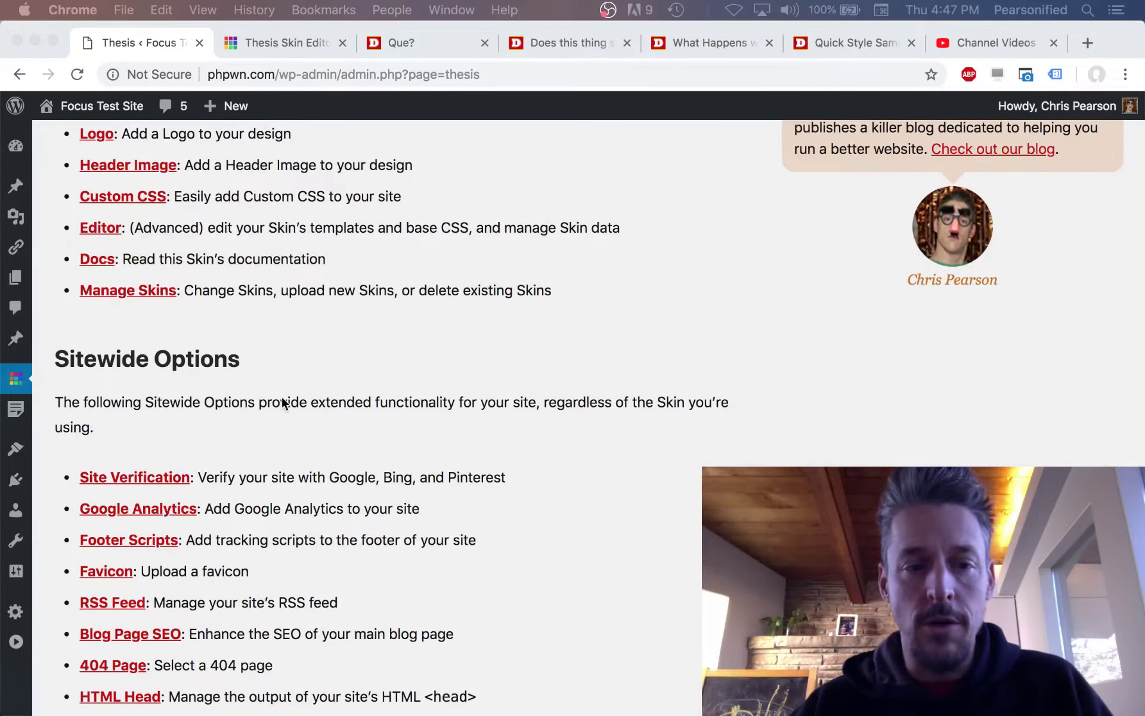
{"action": "scroll", "coordinate": [284, 403], "scroll_direction": "up", "scroll_amount": 4}
{"action": "scroll", "coordinate": [288, 599], "scroll_direction": "up", "scroll_amount": 2}
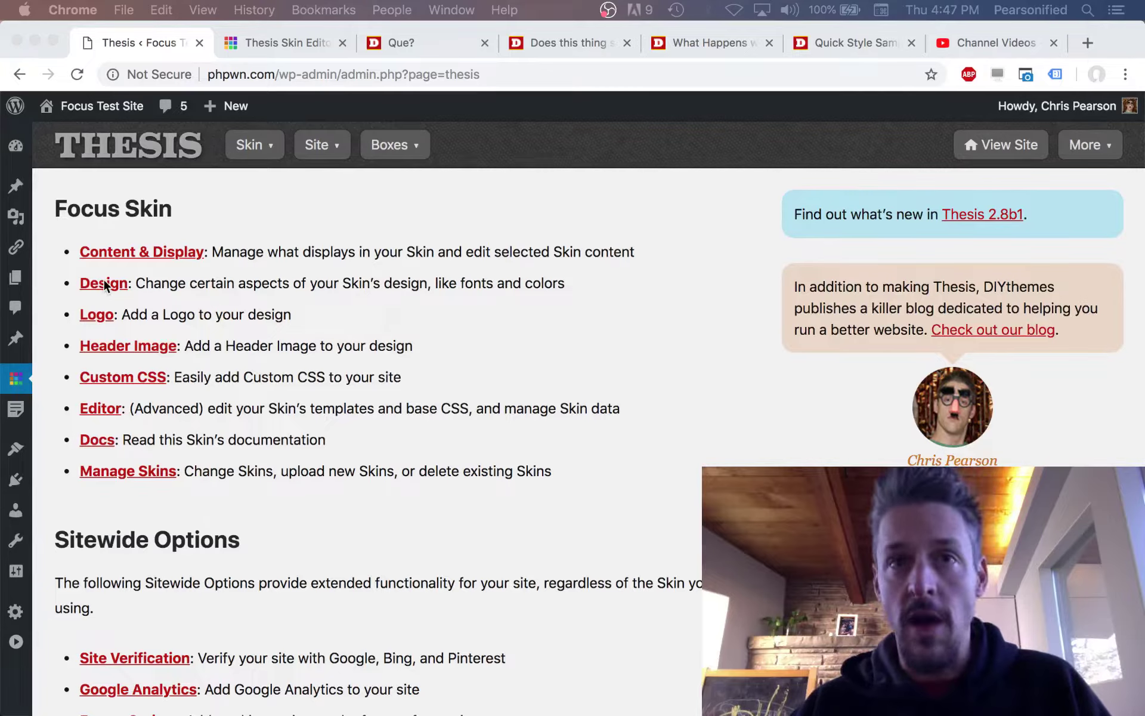
{"action": "left_click", "coordinate": [283, 310]}
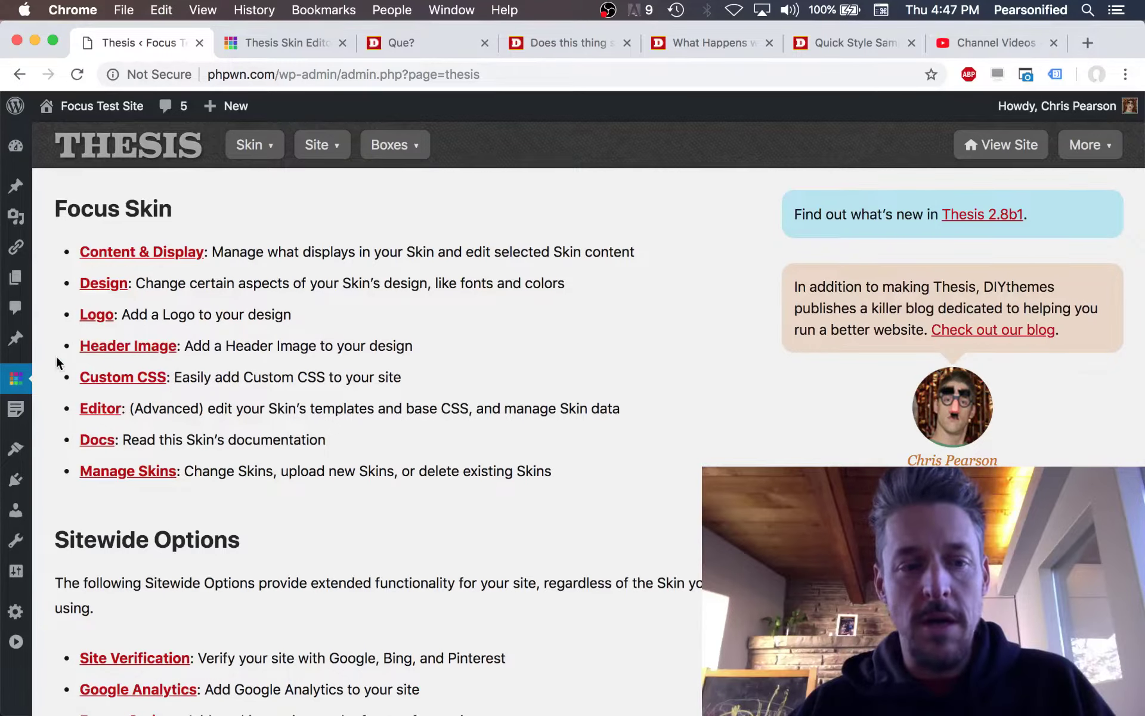
{"action": "mouse_move", "coordinate": [18, 380]}
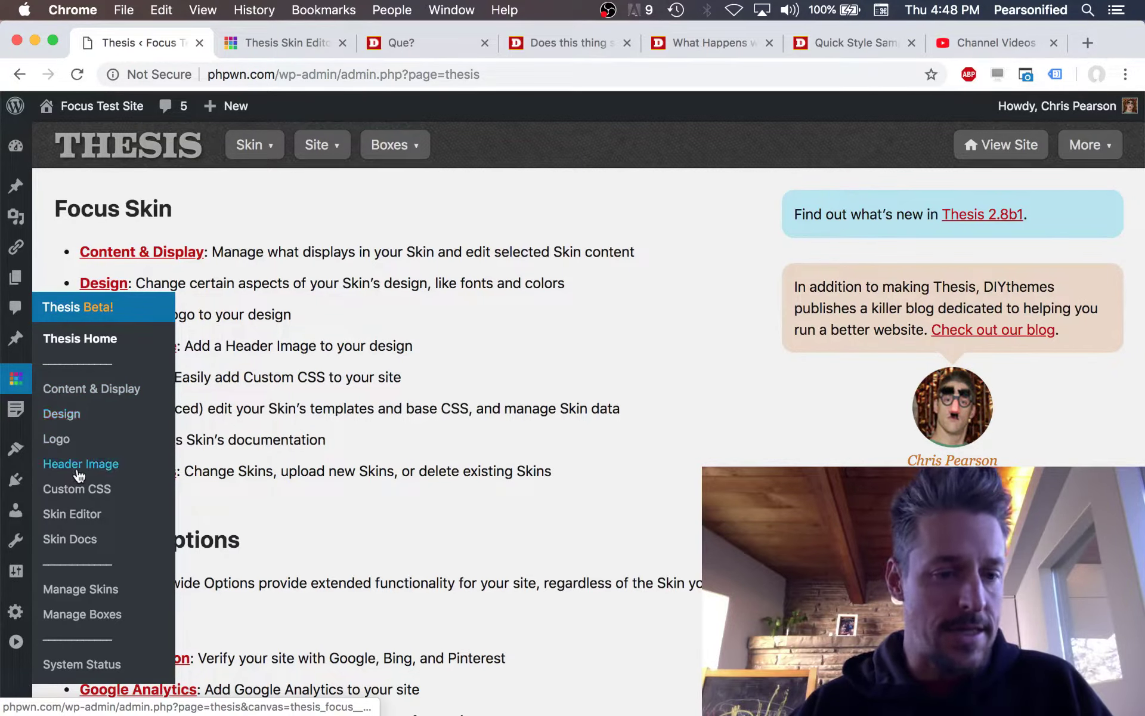
{"action": "scroll", "coordinate": [79, 474], "scroll_direction": "down", "scroll_amount": 1}
{"action": "scroll", "coordinate": [78, 475], "scroll_direction": "down", "scroll_amount": 1}
{"action": "scroll", "coordinate": [78, 475], "scroll_direction": "up", "scroll_amount": 1}
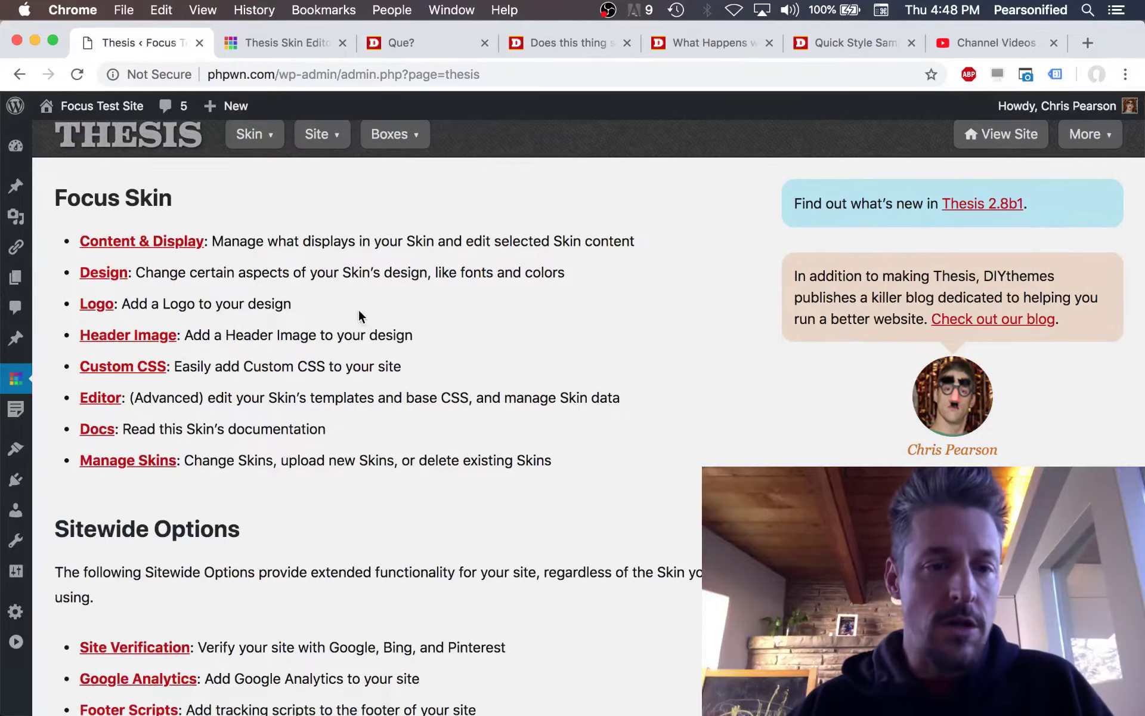
{"action": "scroll", "coordinate": [478, 334], "scroll_direction": "up", "scroll_amount": 1}
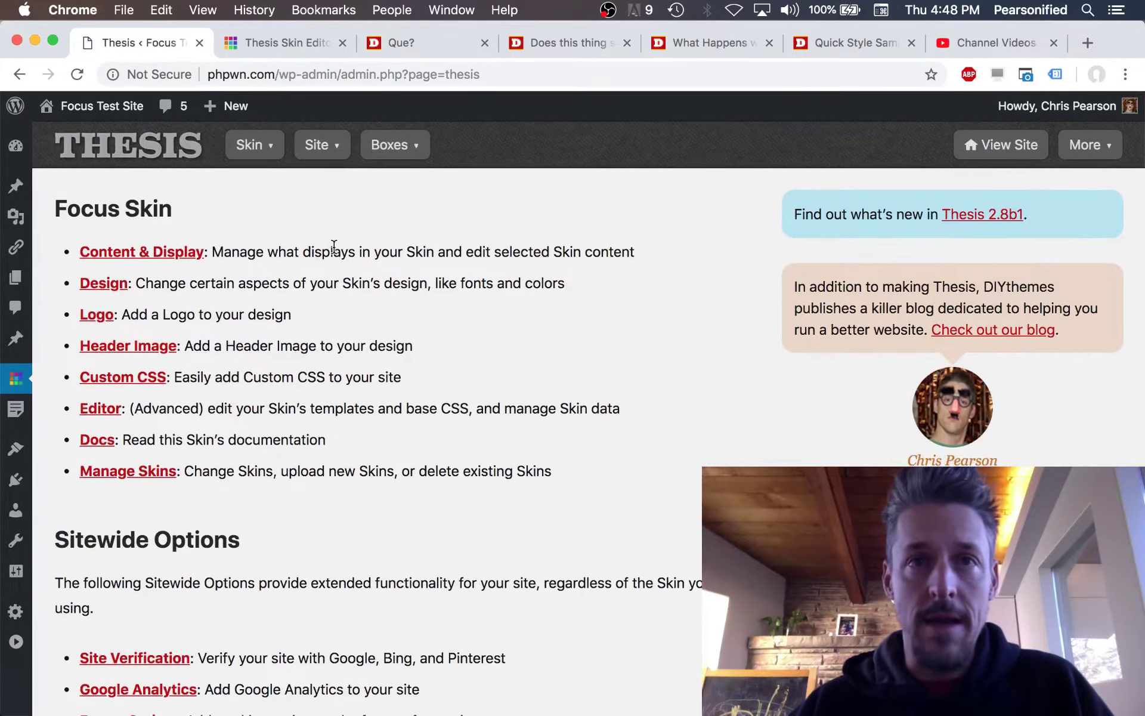
{"action": "left_click", "coordinate": [256, 148]}
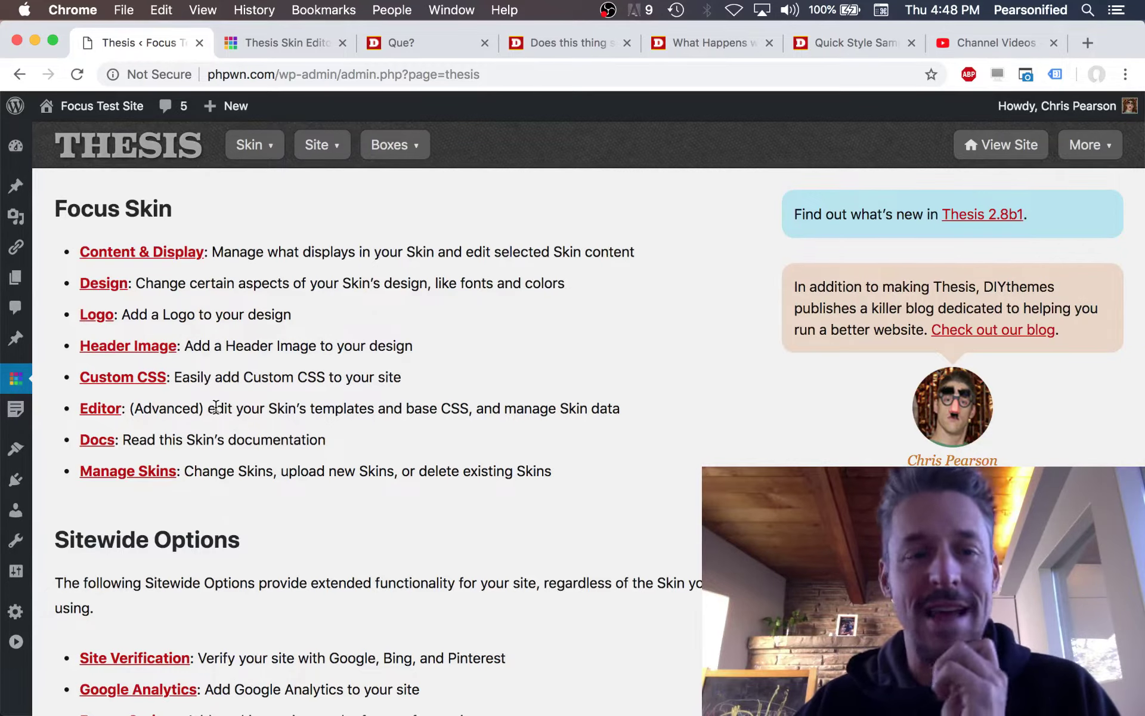
Step: Open the Focus skin's design options and expand the Base Fonts settings
{"action": "left_click", "coordinate": [115, 284]}
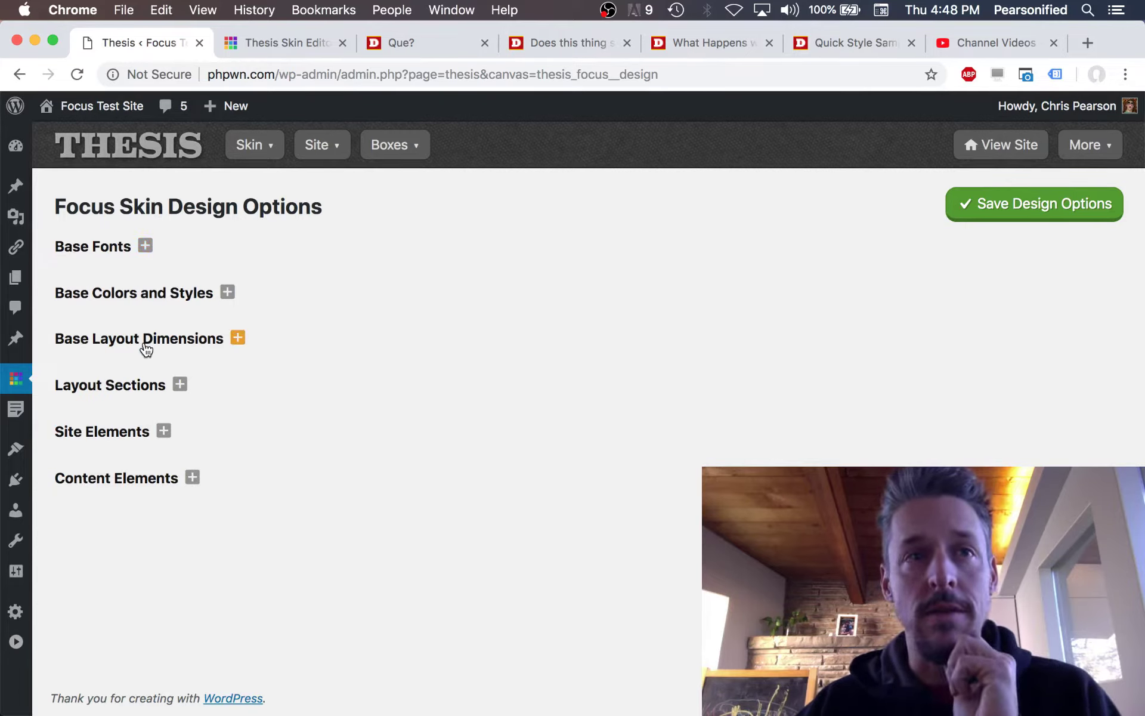
{"action": "left_click", "coordinate": [123, 253]}
{"action": "scroll", "coordinate": [549, 376], "scroll_direction": "down", "scroll_amount": 2}
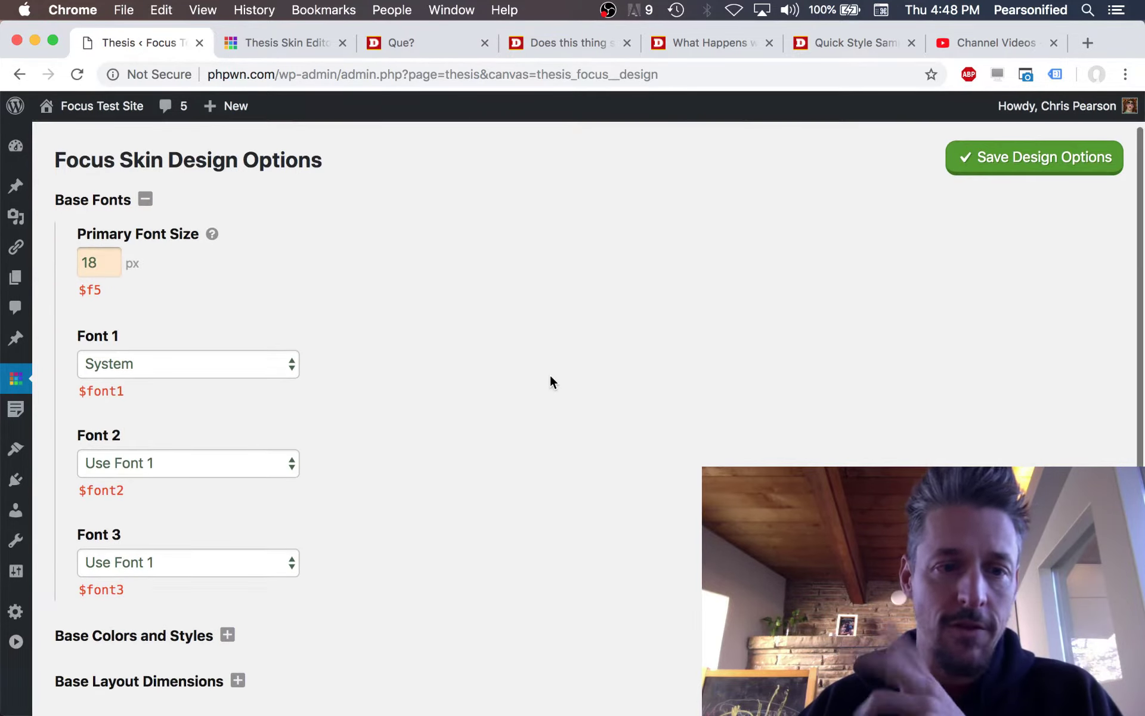
Step: Examine the text and headline sizes on the test site's blog page
{"action": "left_click", "coordinate": [568, 47]}
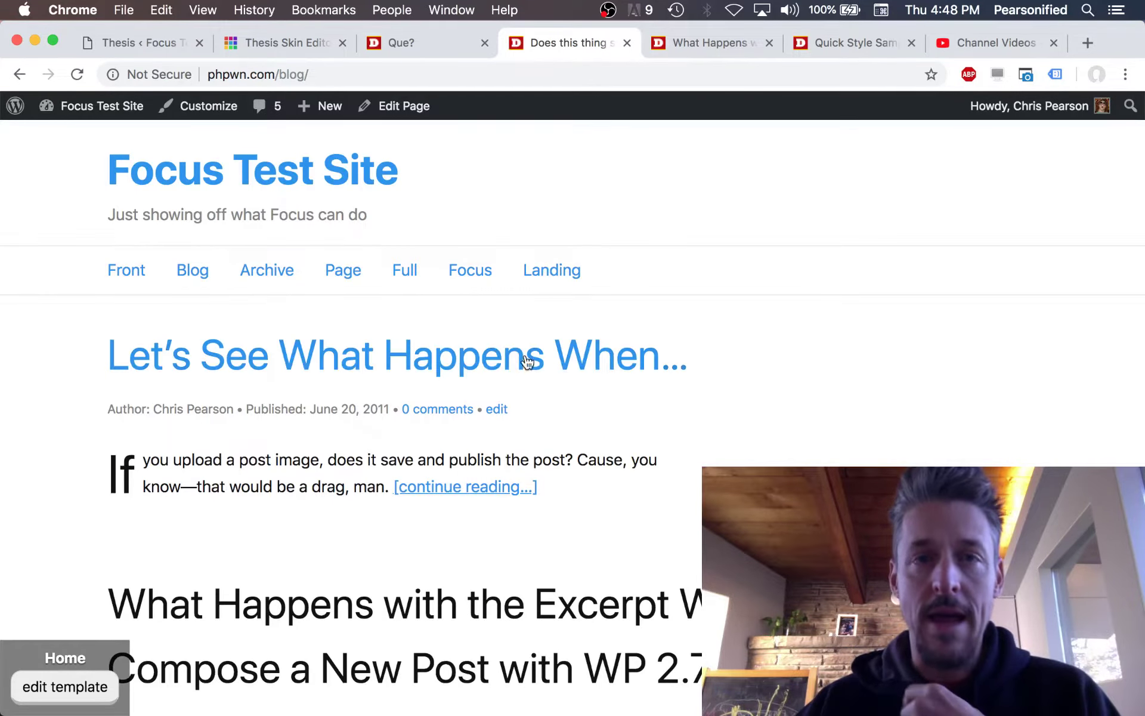
{"action": "left_click_drag", "start_coordinate": [219, 480], "coordinate": [281, 477]}
{"action": "left_click", "coordinate": [305, 497]}
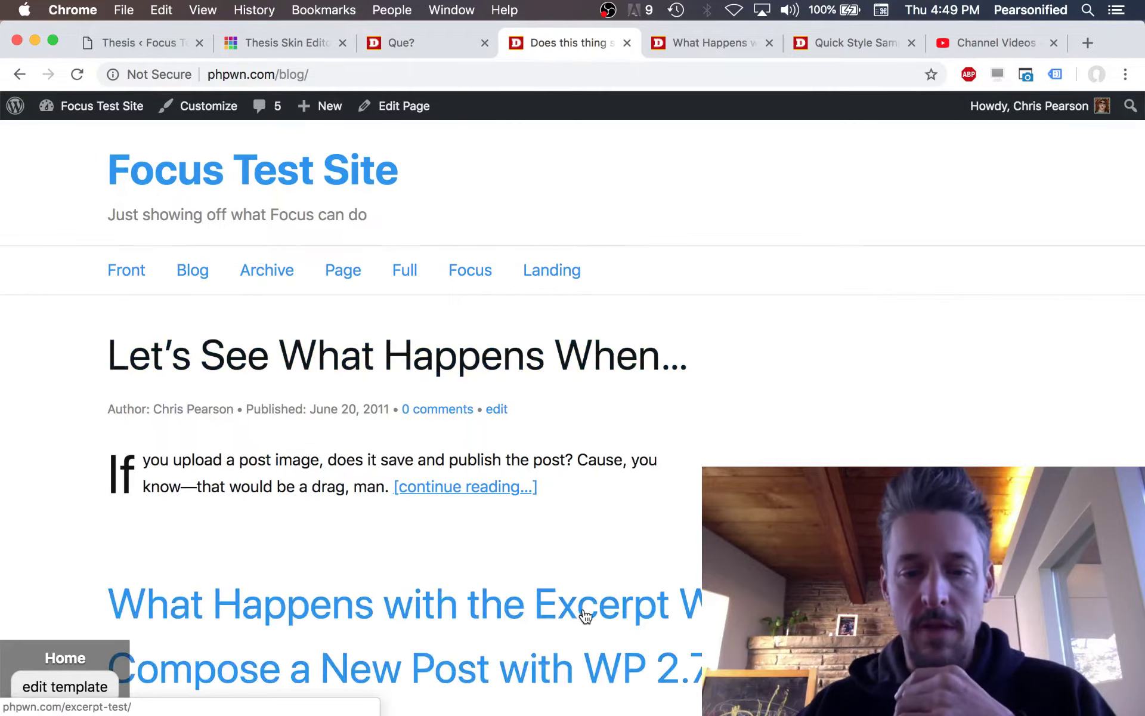
{"action": "scroll", "coordinate": [570, 623], "scroll_direction": "down", "scroll_amount": 3}
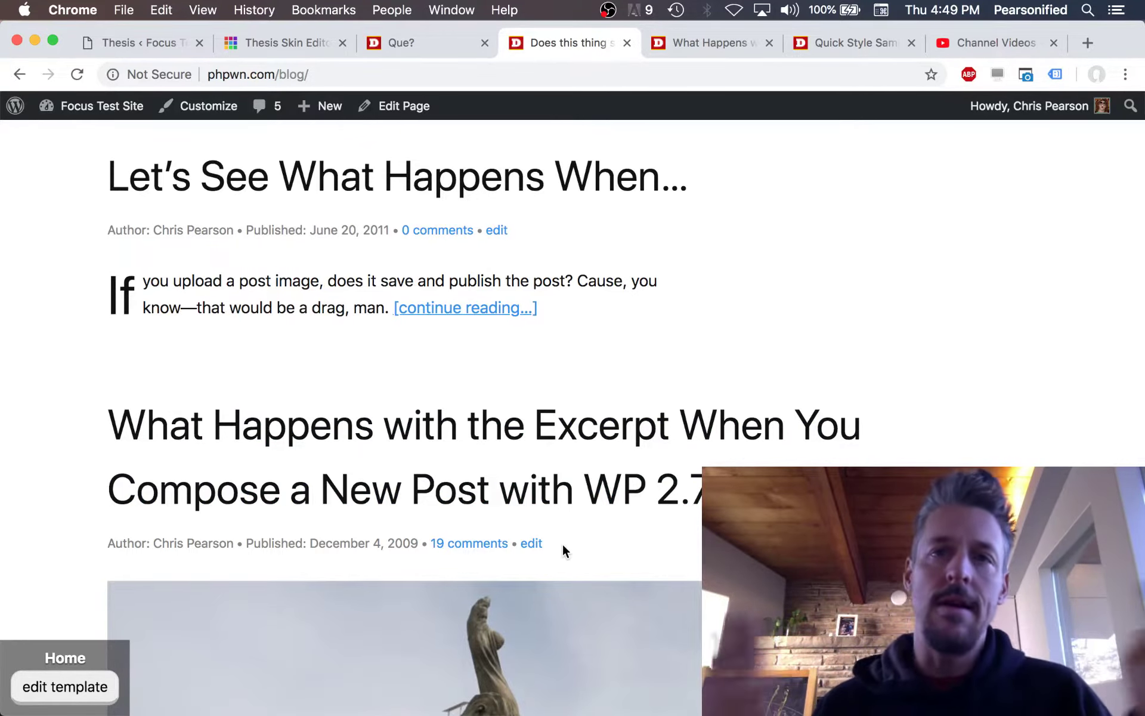
{"action": "scroll", "coordinate": [563, 546], "scroll_direction": "up", "scroll_amount": 3}
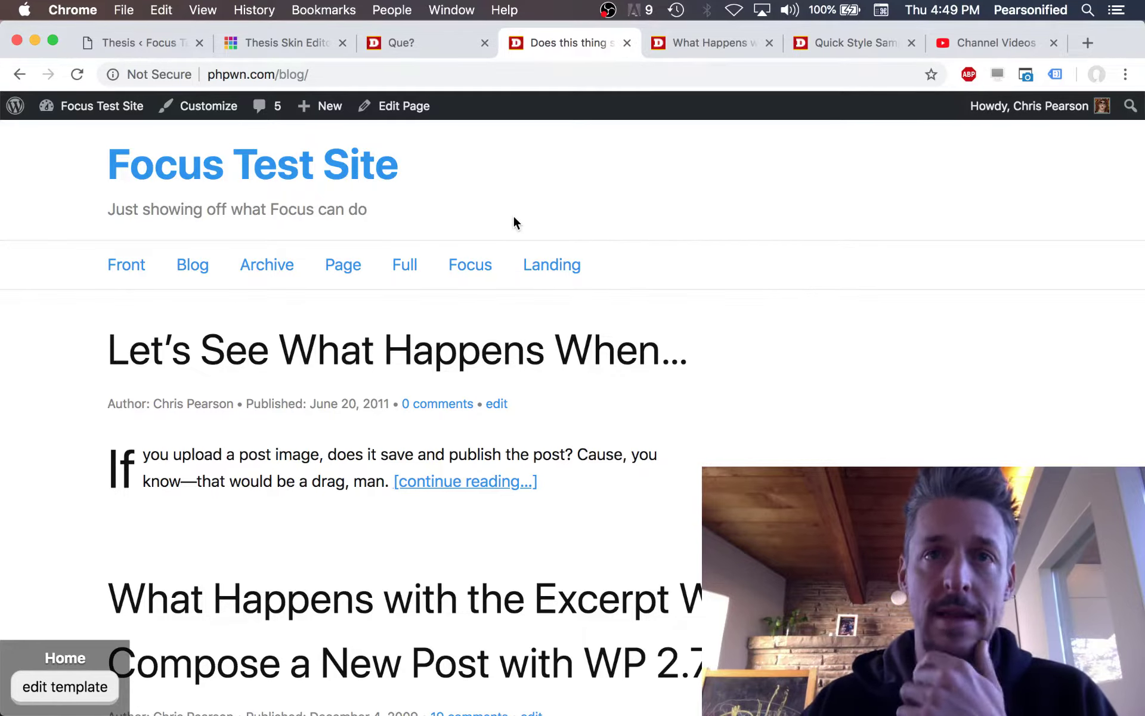
Step: Set the skin's primary font size to 22 px and save the design options
{"action": "left_click", "coordinate": [128, 53]}
{"action": "left_click", "coordinate": [96, 264]}
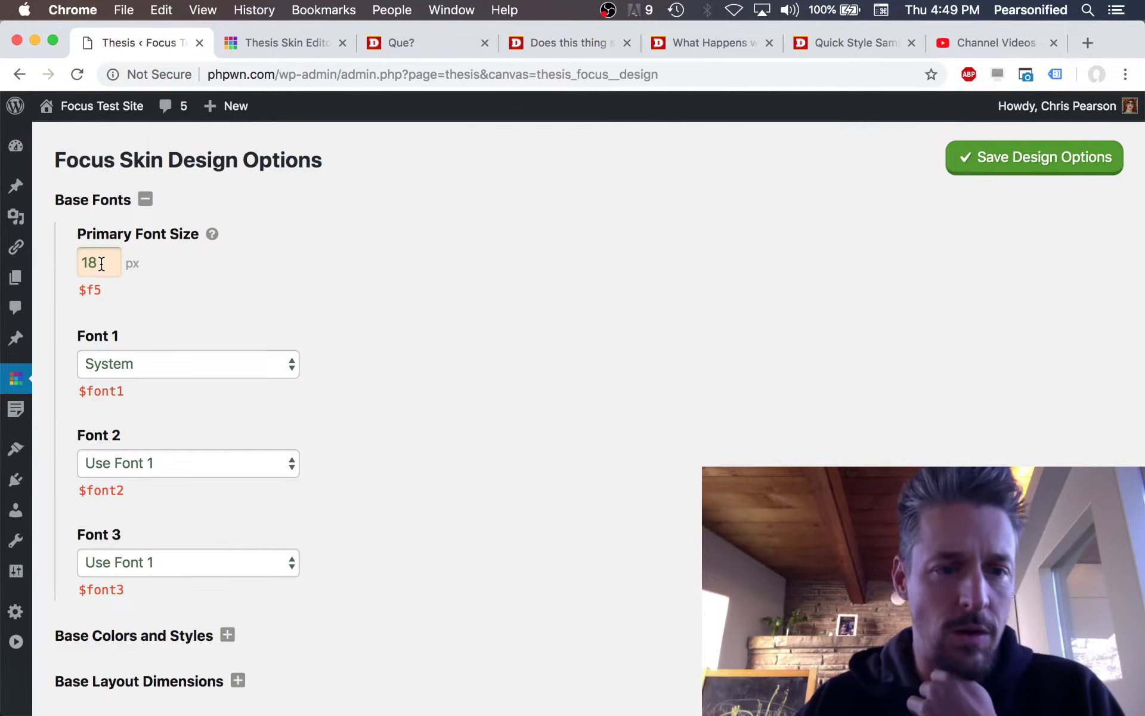
{"action": "left_click_drag", "start_coordinate": [96, 263], "coordinate": [82, 262]}
{"action": "type", "text": "22"}
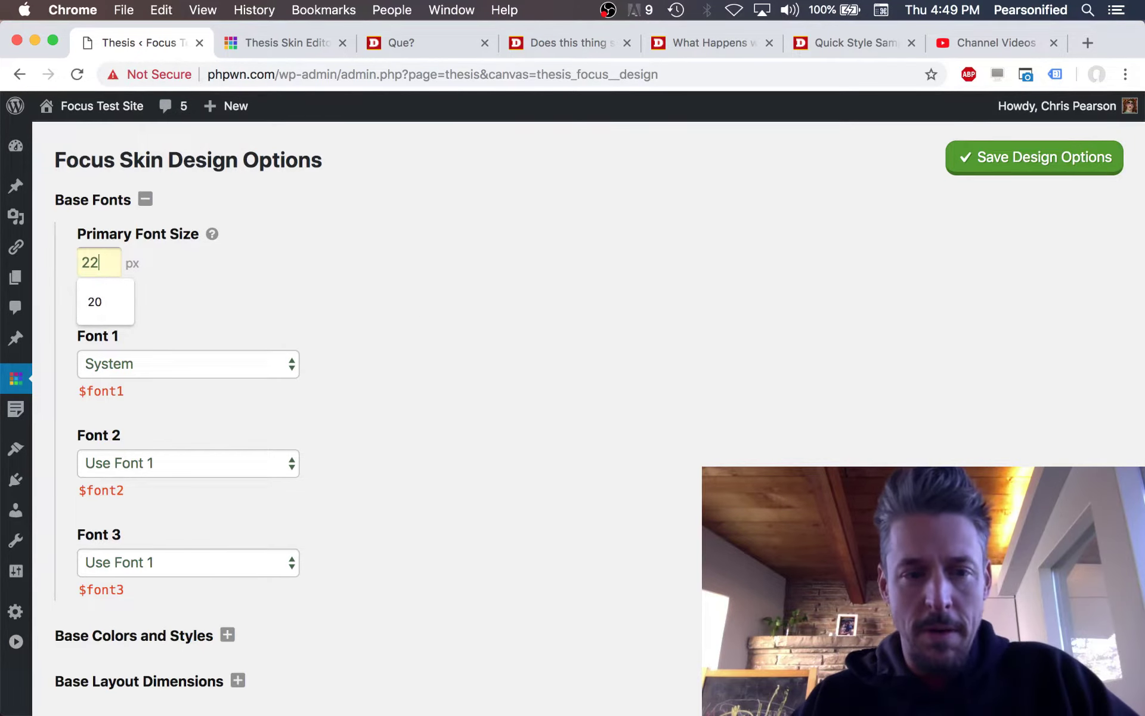
{"action": "left_click", "coordinate": [1000, 210]}
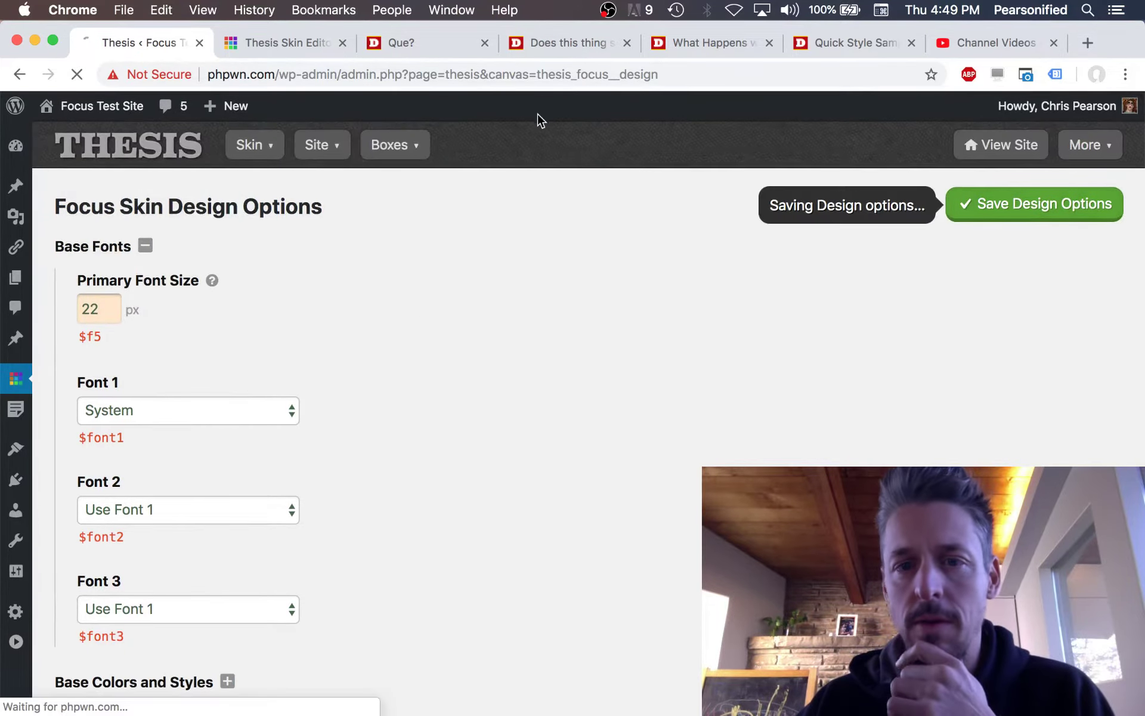
Step: Reload the blog page and examine how its text, headlines and spacing respond to the new font size
{"action": "left_click", "coordinate": [535, 40]}
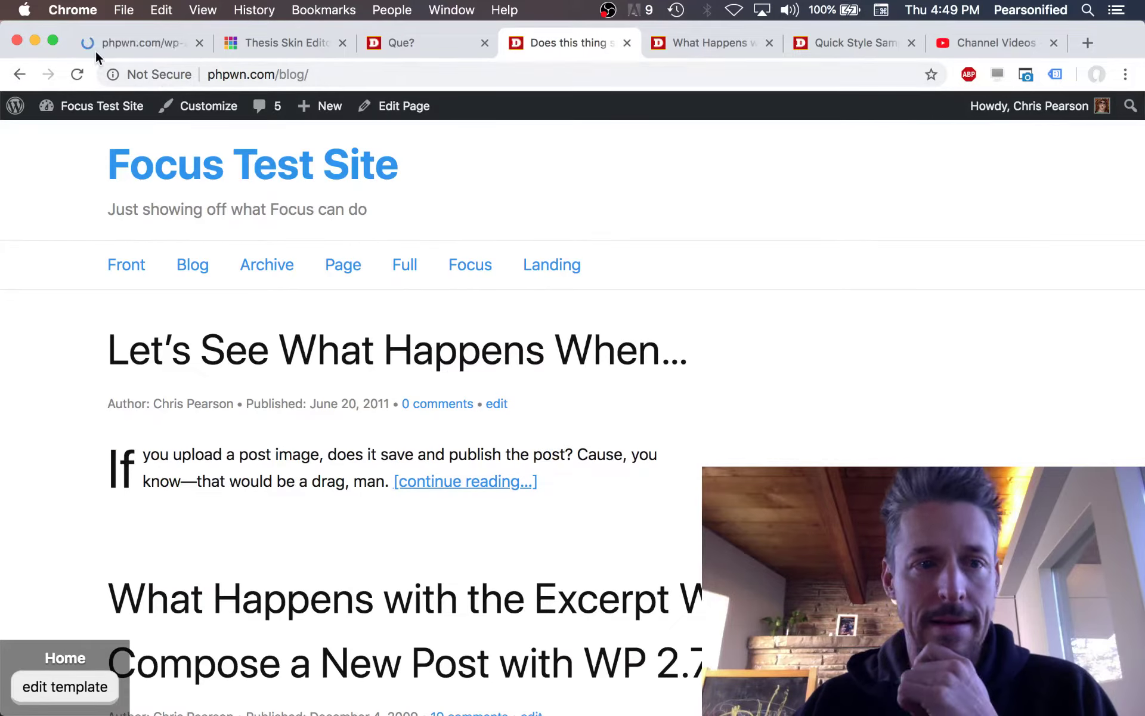
{"action": "left_click", "coordinate": [78, 74]}
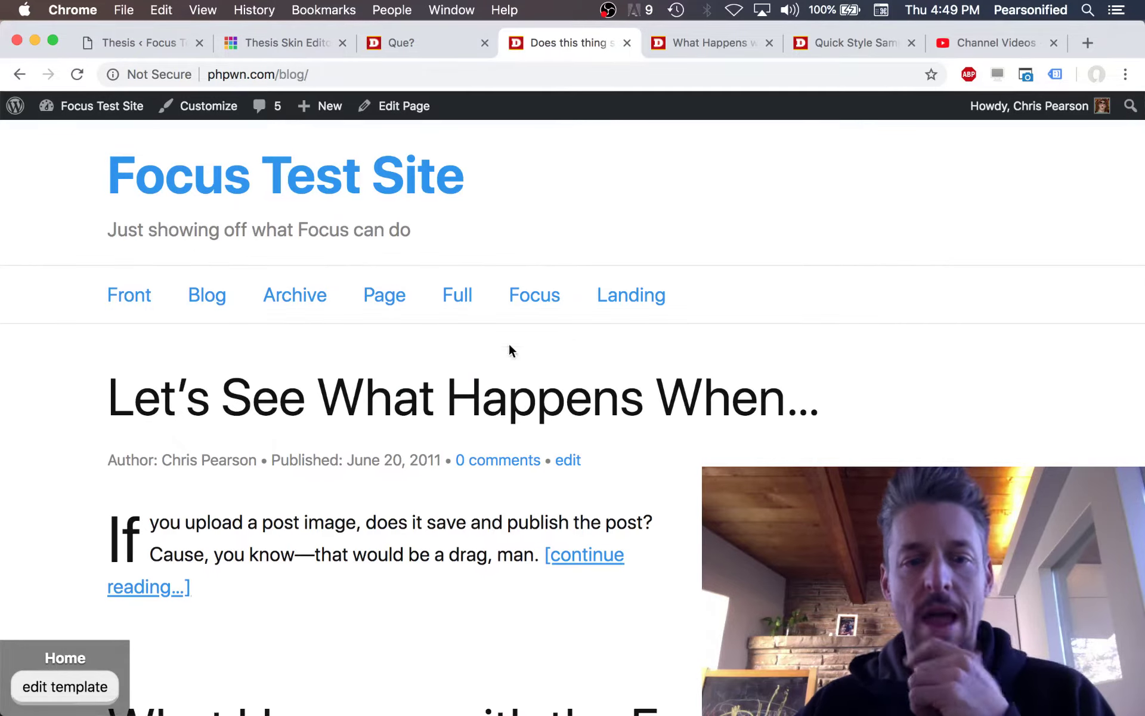
{"action": "scroll", "coordinate": [539, 519], "scroll_direction": "down", "scroll_amount": 6}
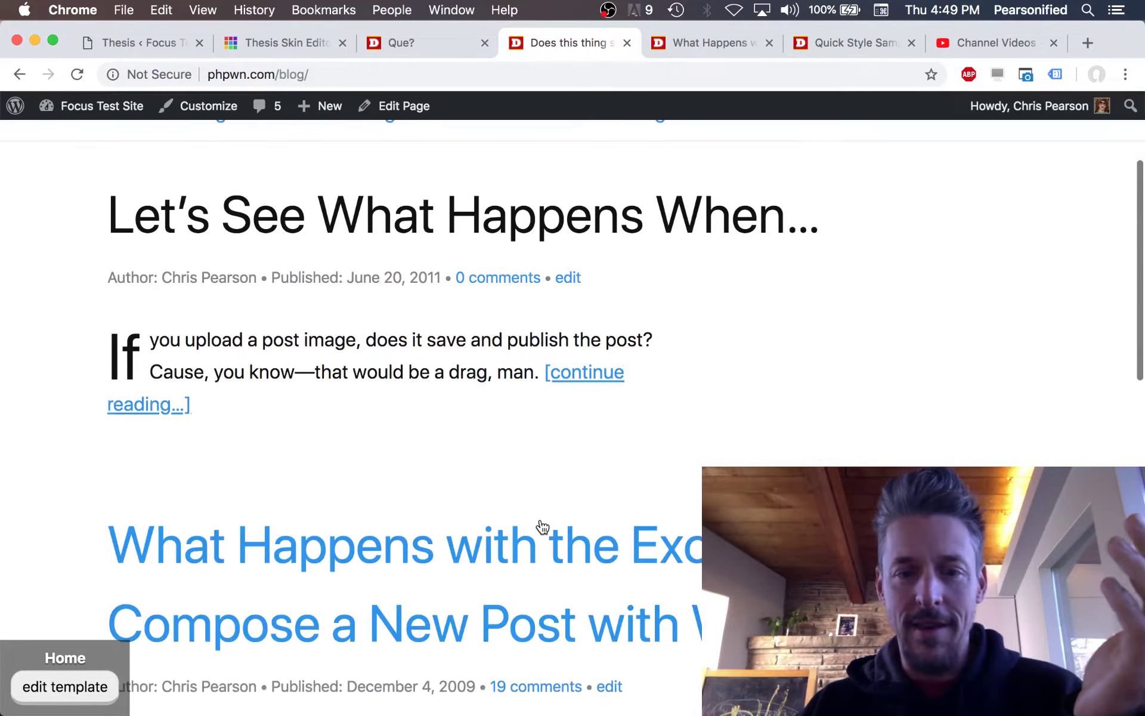
{"action": "scroll", "coordinate": [542, 527], "scroll_direction": "down", "scroll_amount": 2}
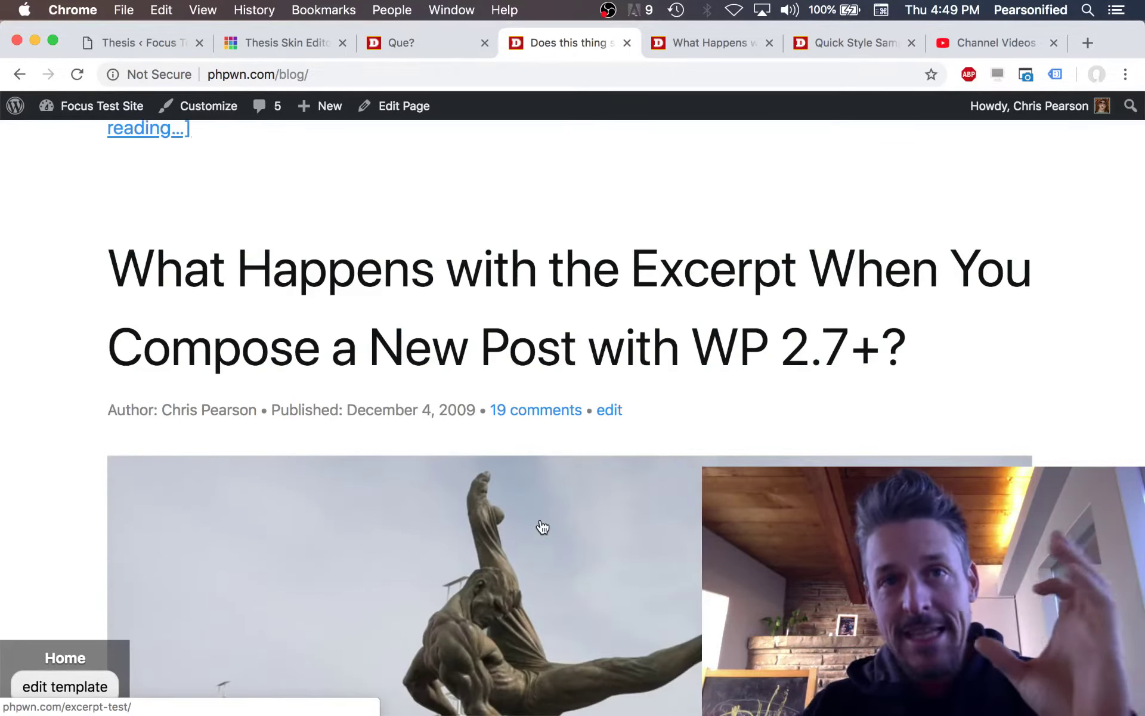
{"action": "scroll", "coordinate": [543, 527], "scroll_direction": "up", "scroll_amount": 8}
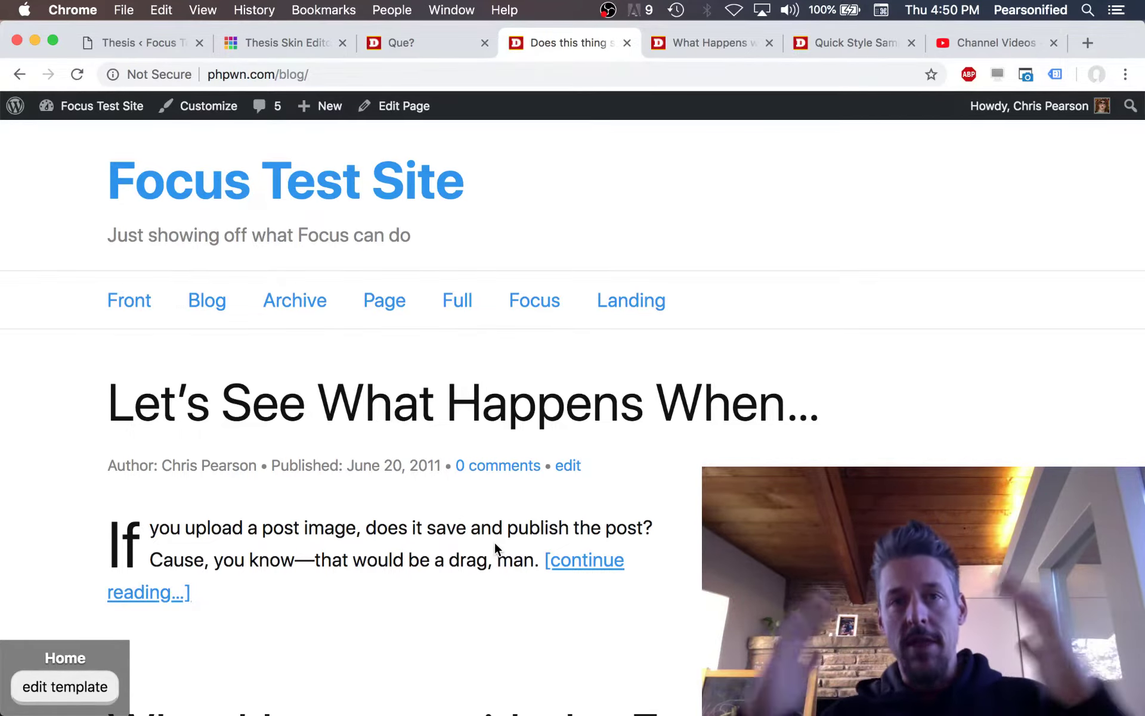
{"action": "scroll", "coordinate": [596, 501], "scroll_direction": "down", "scroll_amount": 3}
{"action": "scroll", "coordinate": [596, 502], "scroll_direction": "down", "scroll_amount": 15}
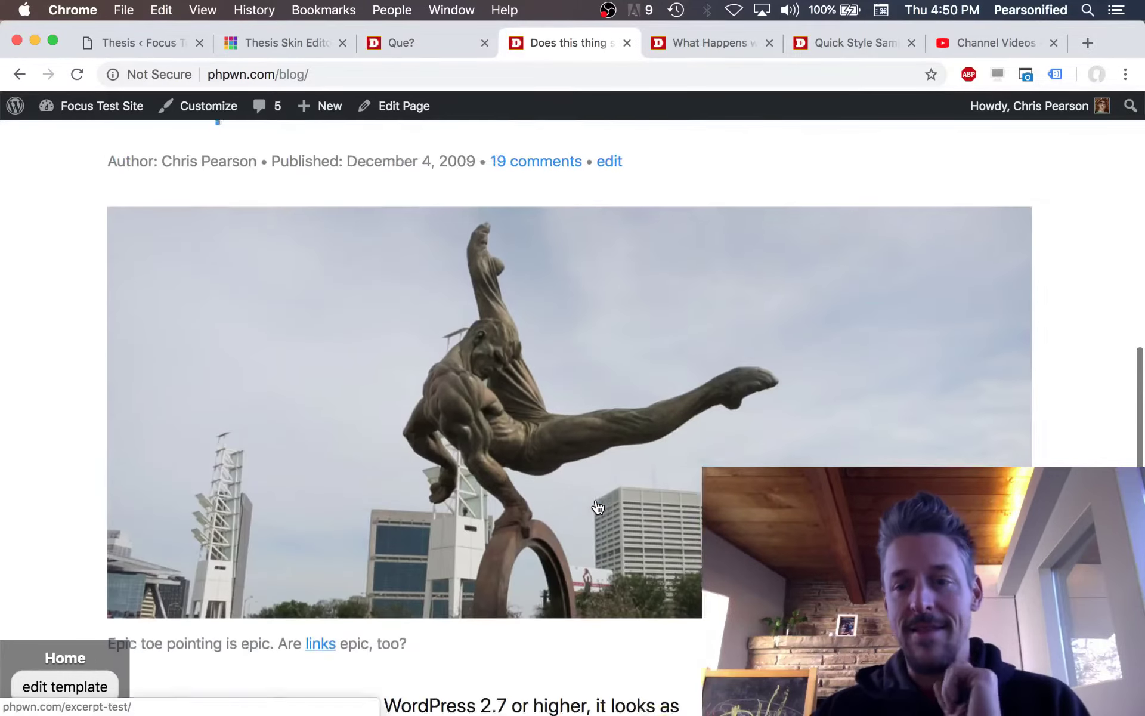
{"action": "scroll", "coordinate": [596, 506], "scroll_direction": "up", "scroll_amount": 20}
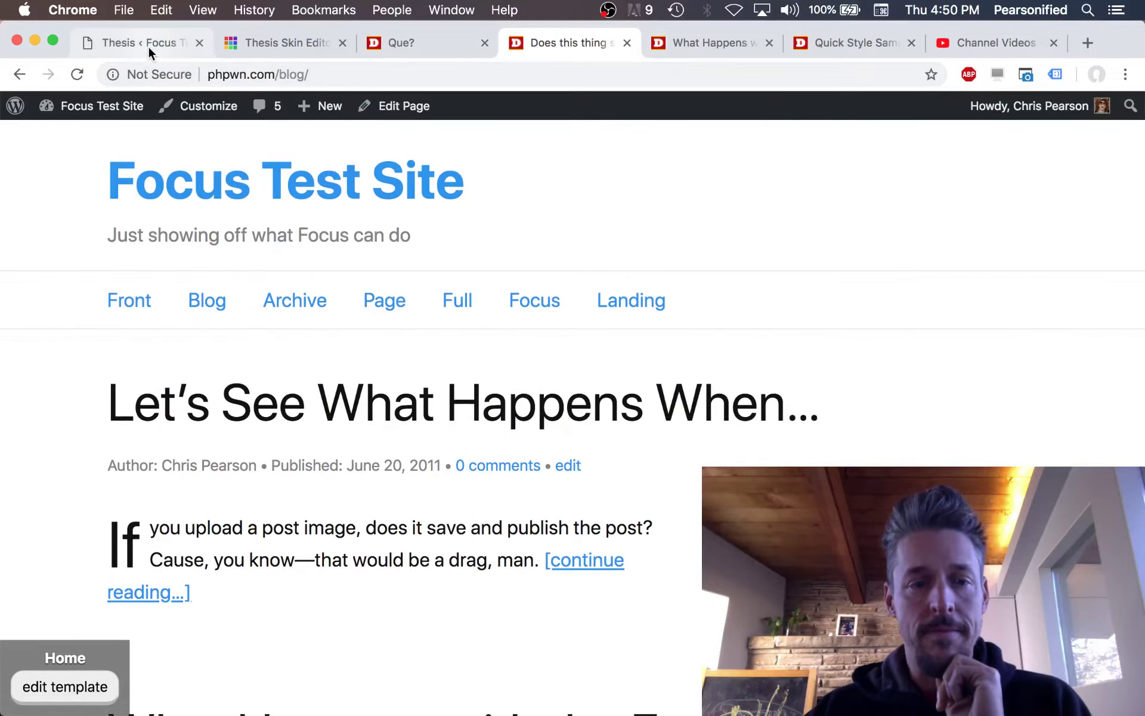
Step: Return to the skin's Base Fonts settings and enter 18 px as the primary font size
{"action": "left_click", "coordinate": [148, 45]}
{"action": "left_click", "coordinate": [112, 248]}
{"action": "scroll", "coordinate": [445, 307], "scroll_direction": "down", "scroll_amount": 1}
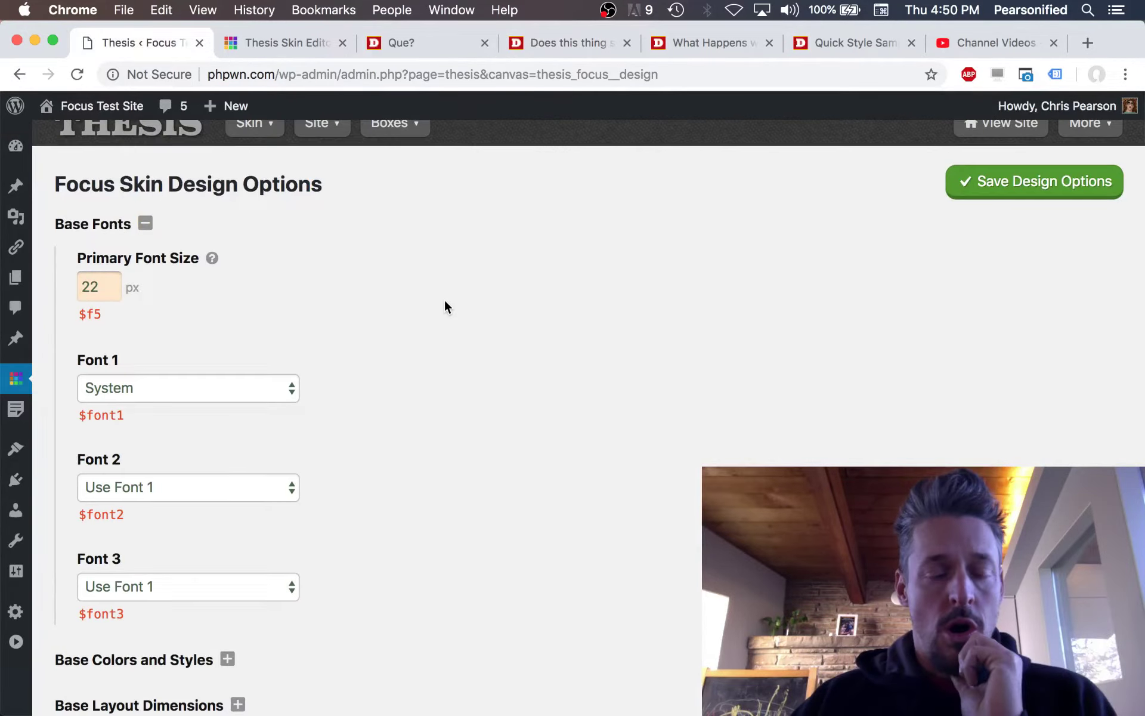
{"action": "scroll", "coordinate": [445, 307], "scroll_direction": "down", "scroll_amount": 3}
{"action": "left_click_drag", "start_coordinate": [117, 201], "coordinate": [66, 202]}
{"action": "type", "text": "18"}
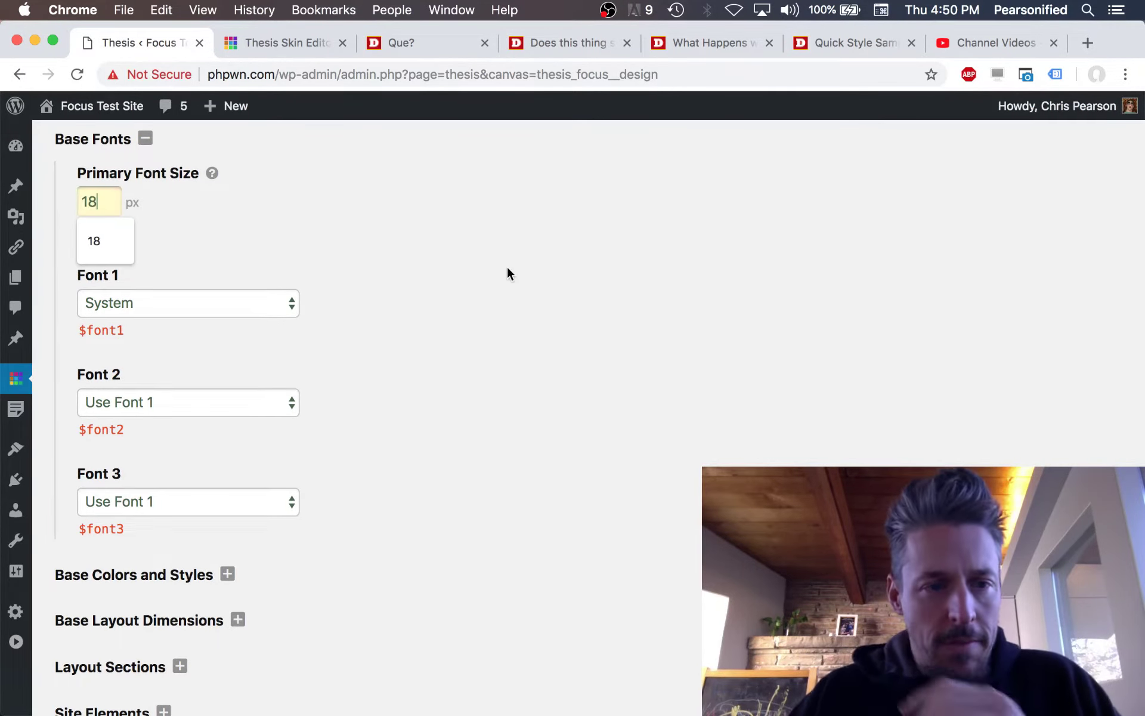
{"action": "key", "text": "Tab"}
Step: Examine the variable names shown beneath the primary font size and Font 1 options
{"action": "left_click_drag", "start_coordinate": [79, 230], "coordinate": [90, 231]}
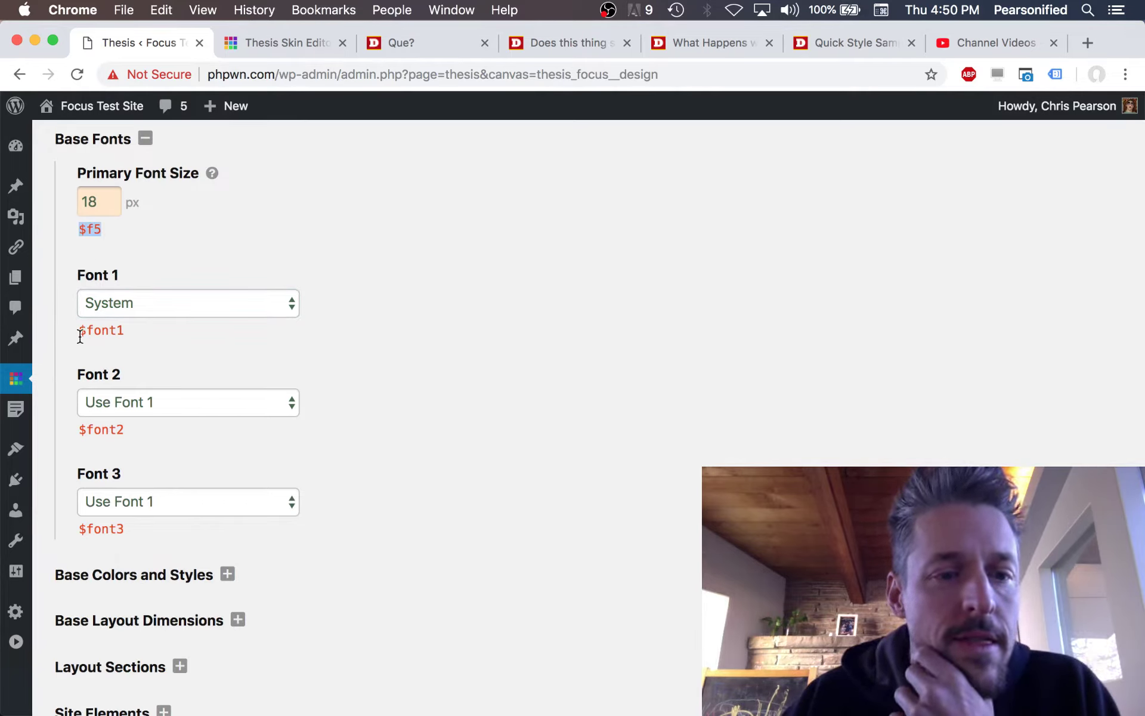
{"action": "left_click_drag", "start_coordinate": [79, 331], "coordinate": [128, 331]}
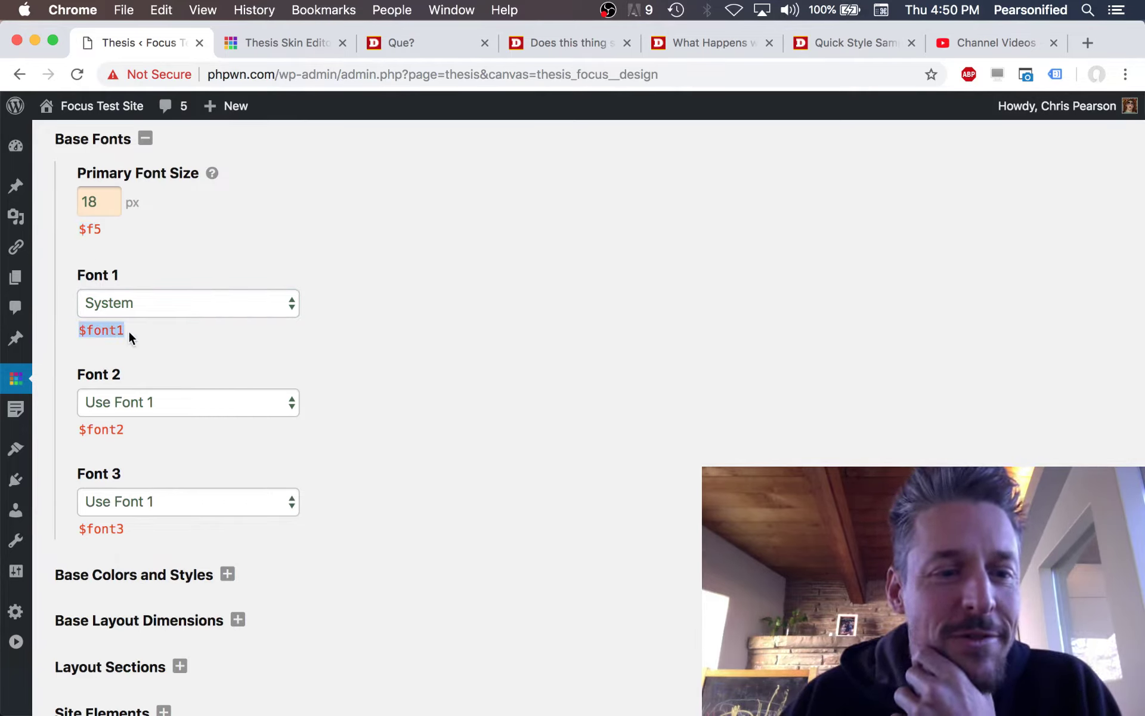
{"action": "left_click", "coordinate": [129, 332]}
{"action": "left_click_drag", "start_coordinate": [79, 230], "coordinate": [104, 233]}
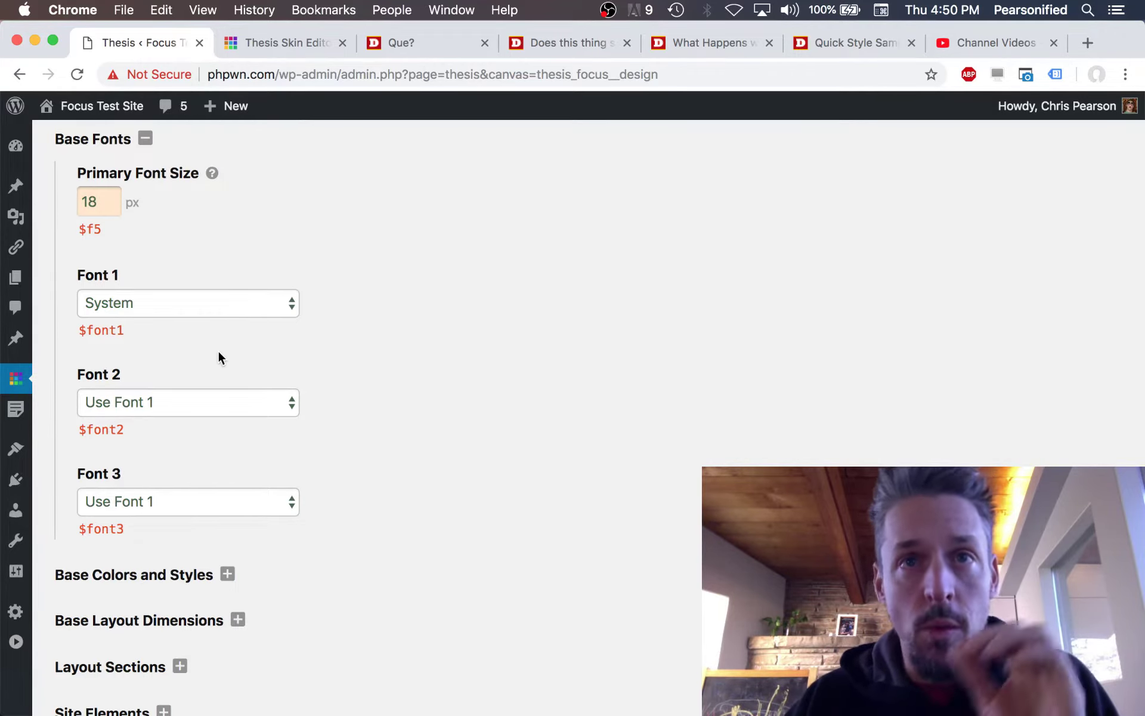
{"action": "scroll", "coordinate": [210, 217], "scroll_direction": "up", "scroll_amount": 3}
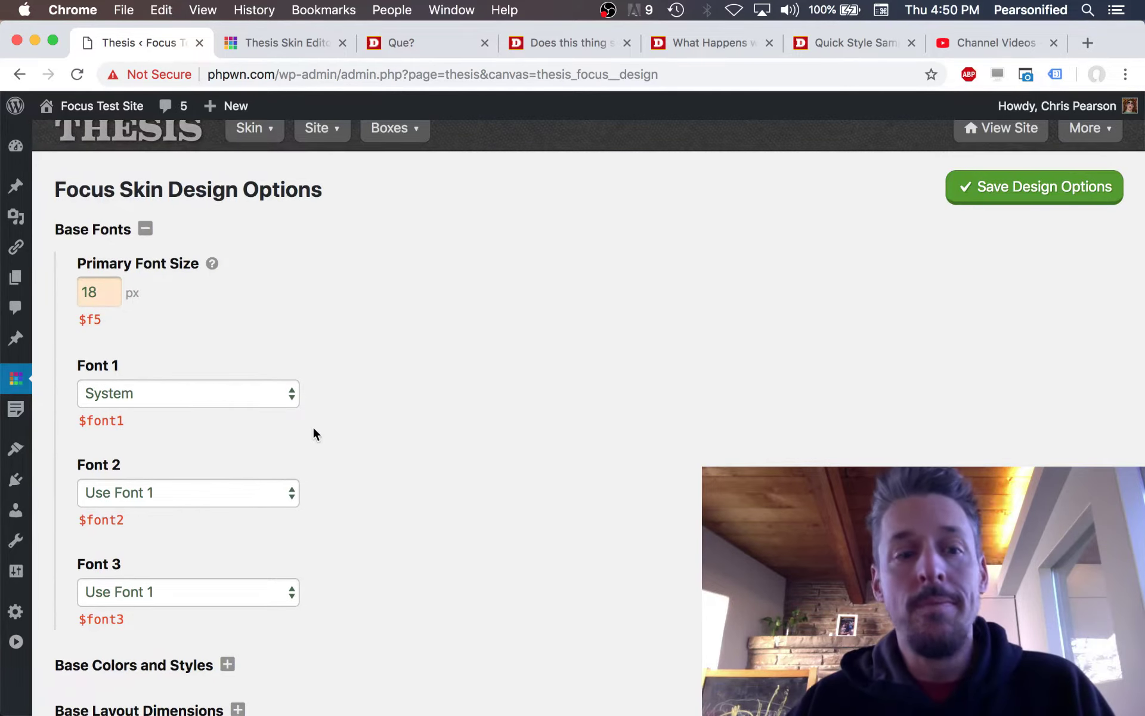
{"action": "scroll", "coordinate": [232, 418], "scroll_direction": "down", "scroll_amount": 1}
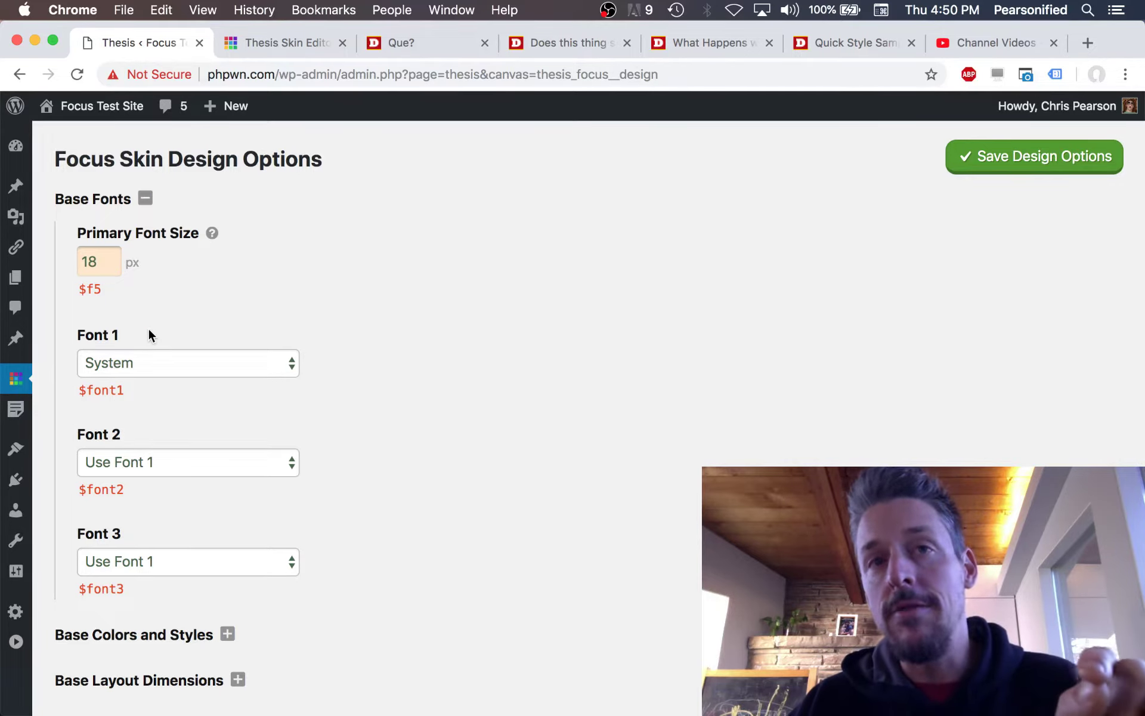
{"action": "scroll", "coordinate": [149, 334], "scroll_direction": "up", "scroll_amount": 1}
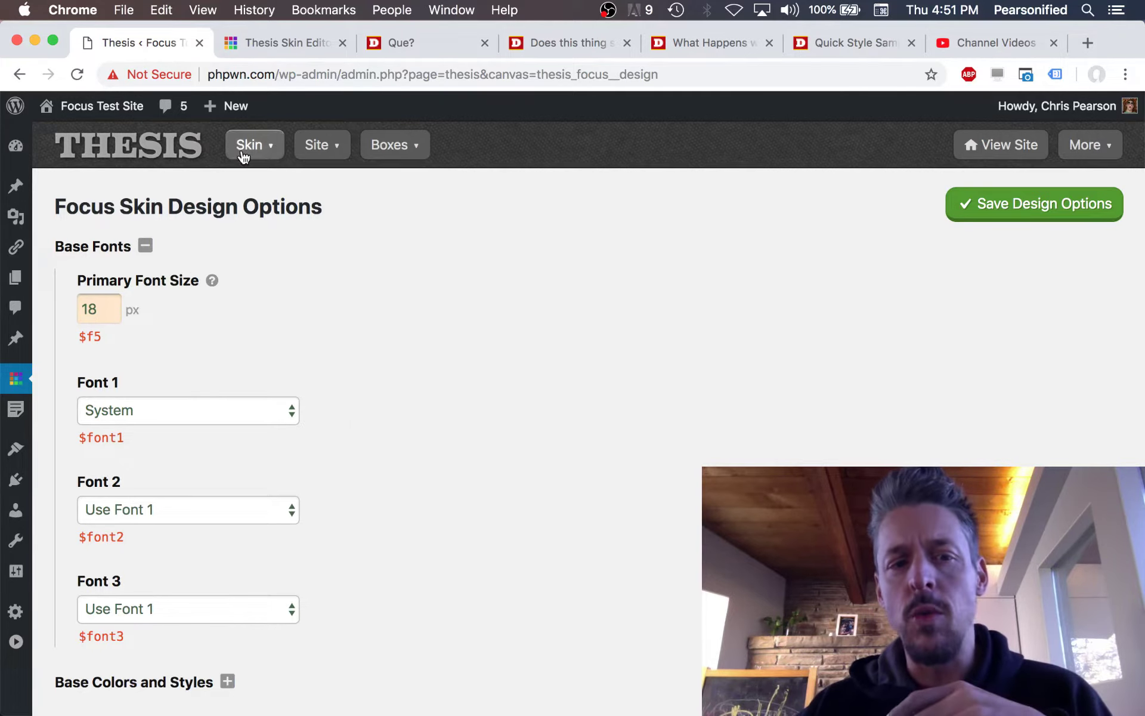
Step: Open the skin's Custom CSS editor and expand its list of variables
{"action": "mouse_move", "coordinate": [251, 145]}
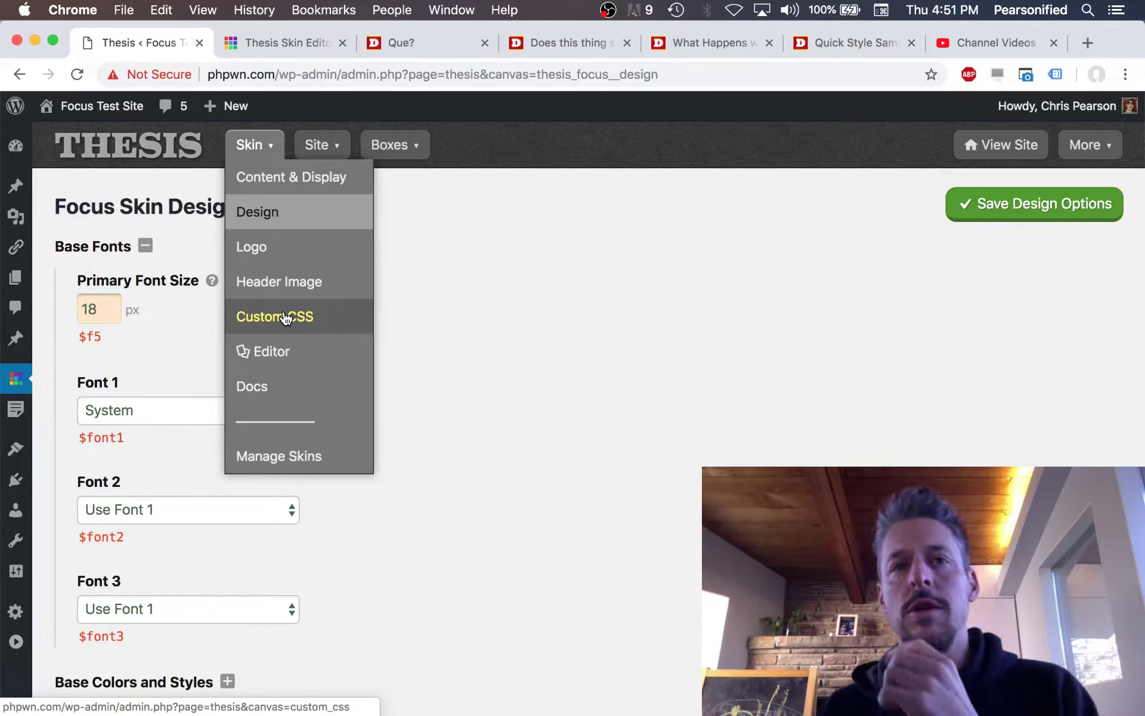
{"action": "left_click", "coordinate": [286, 317]}
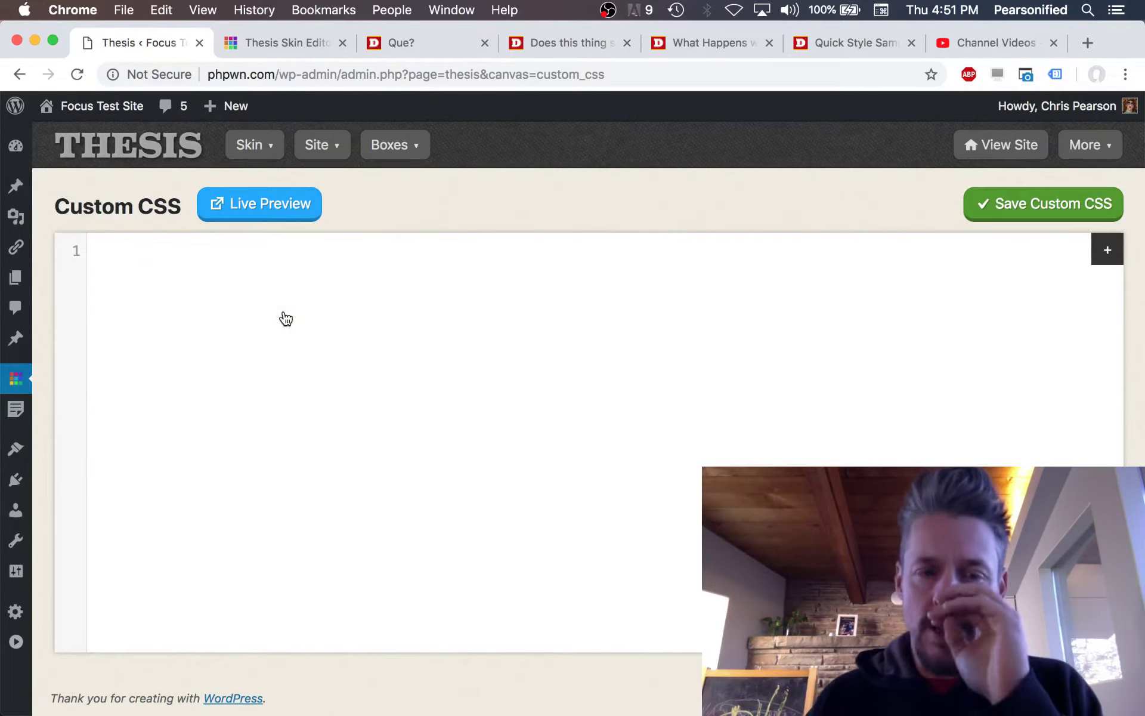
{"action": "left_click", "coordinate": [969, 239]}
{"action": "left_click", "coordinate": [1111, 251]}
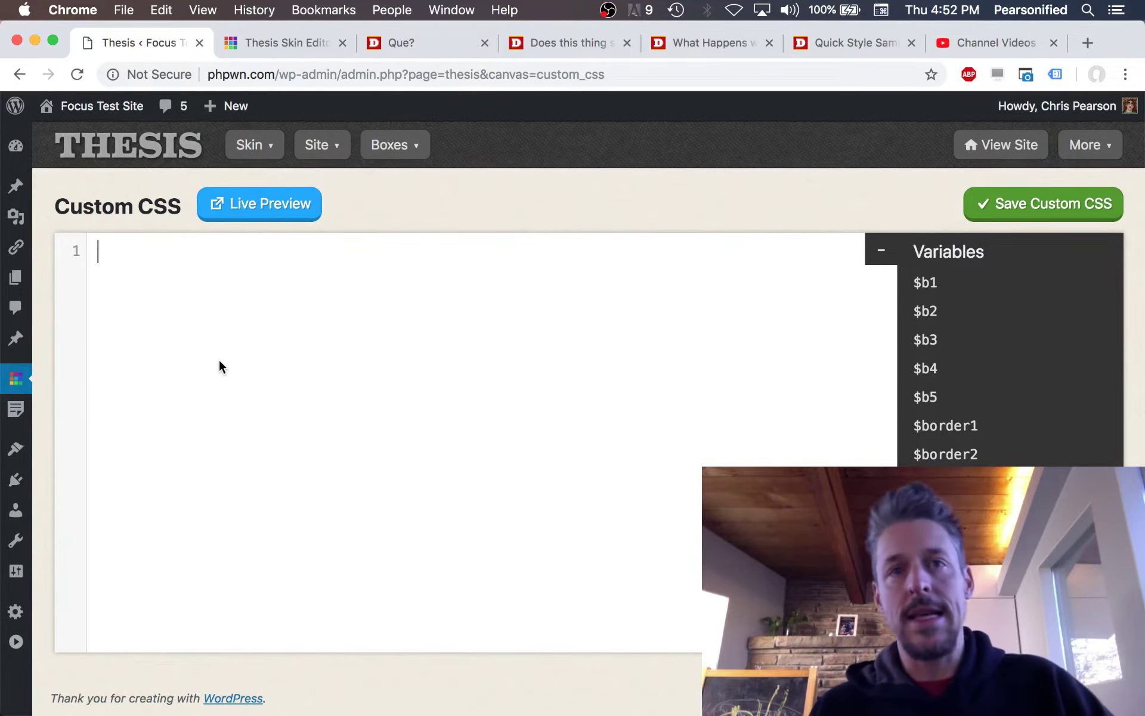
Step: Write a CSS rule for body that sets font-family to the $font2 variable
{"action": "type", "text": "body {"}
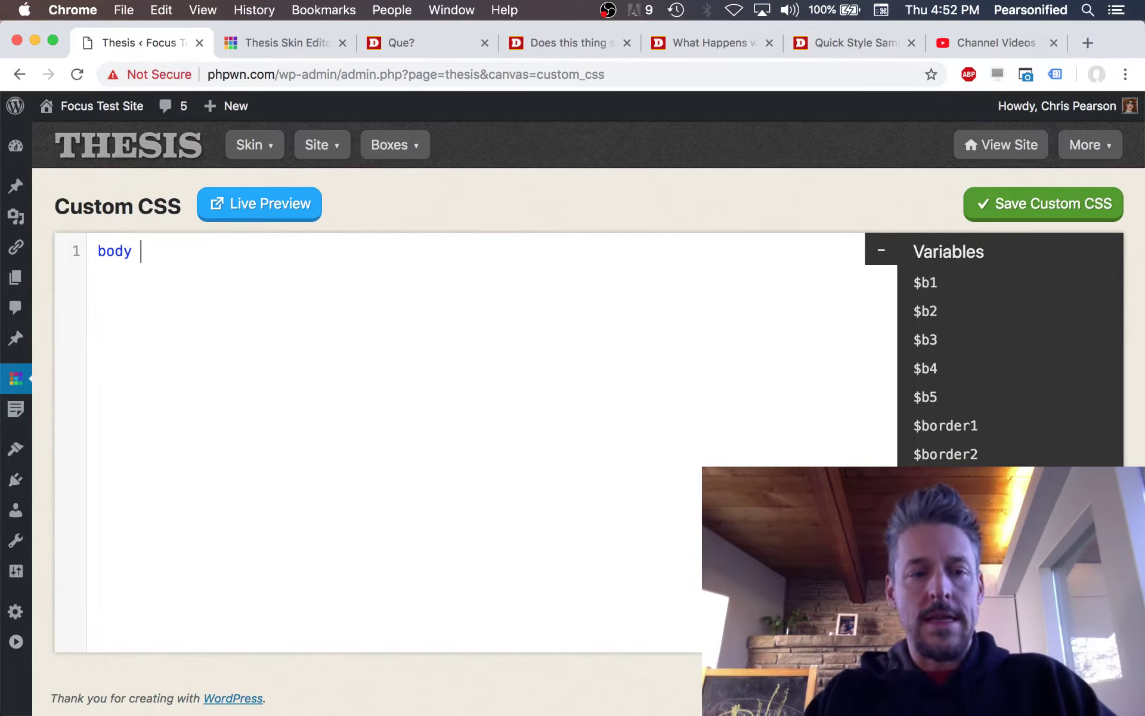
{"action": "key", "text": "Return"}
{"action": "key", "text": "Return"}
{"action": "type", "text": "}"}
{"action": "key", "text": "Up"}
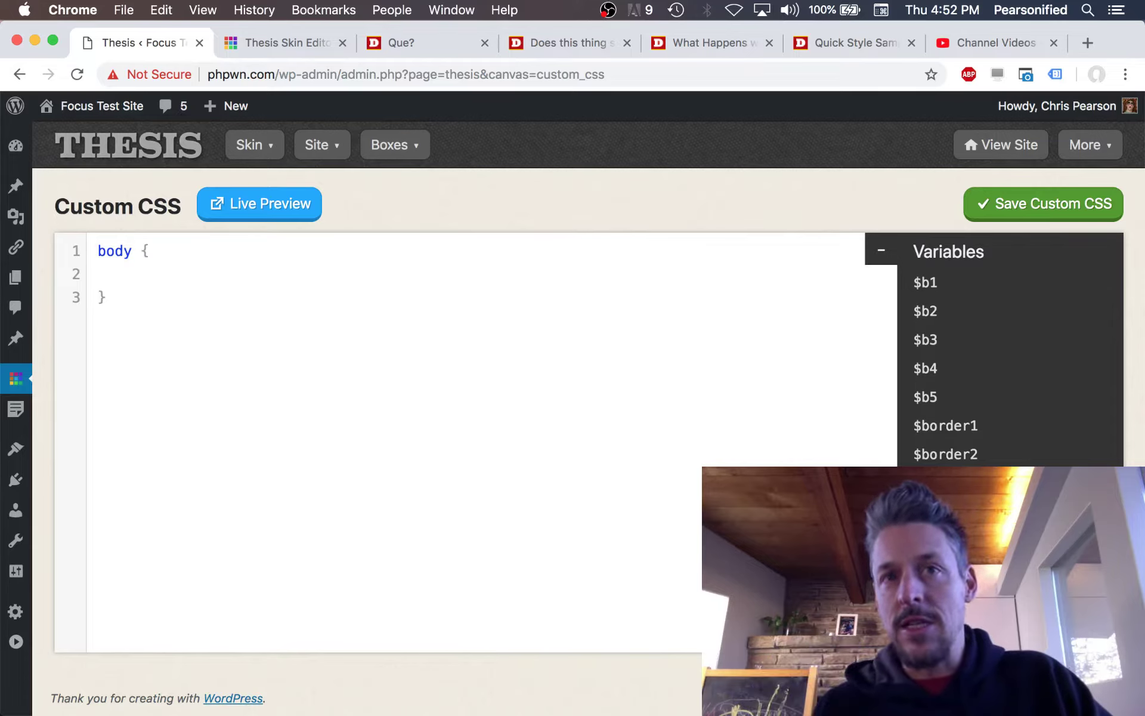
{"action": "type", "text": "fon"}
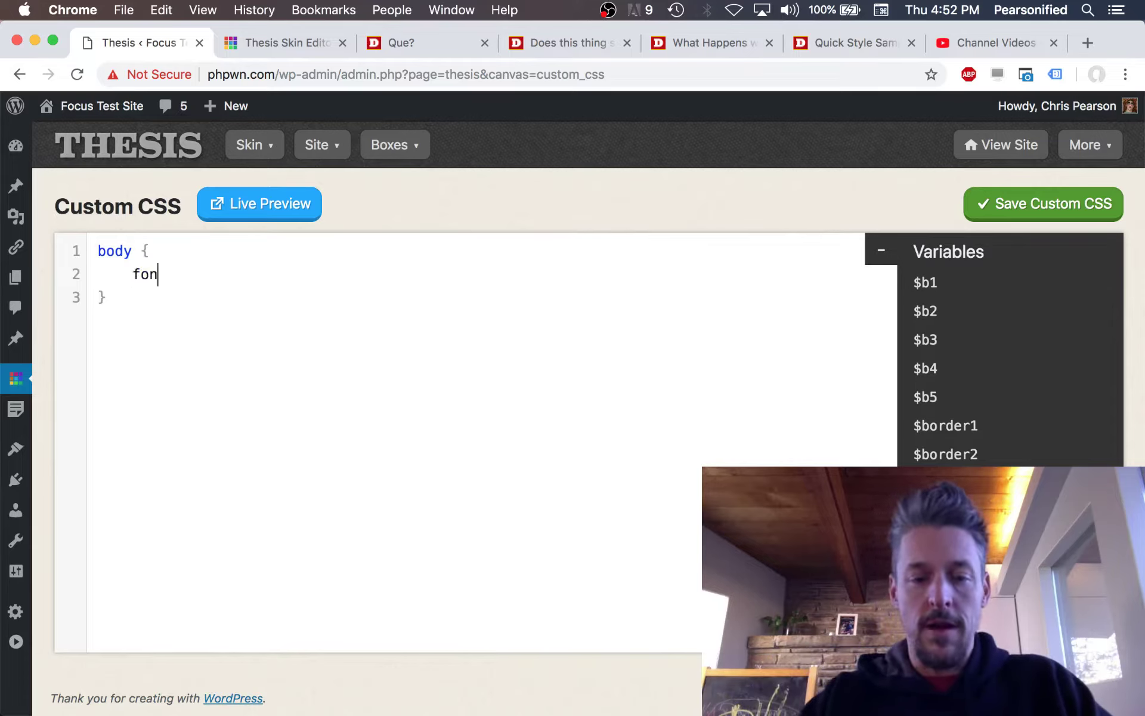
{"action": "type", "text": "t-family: $font2;"}
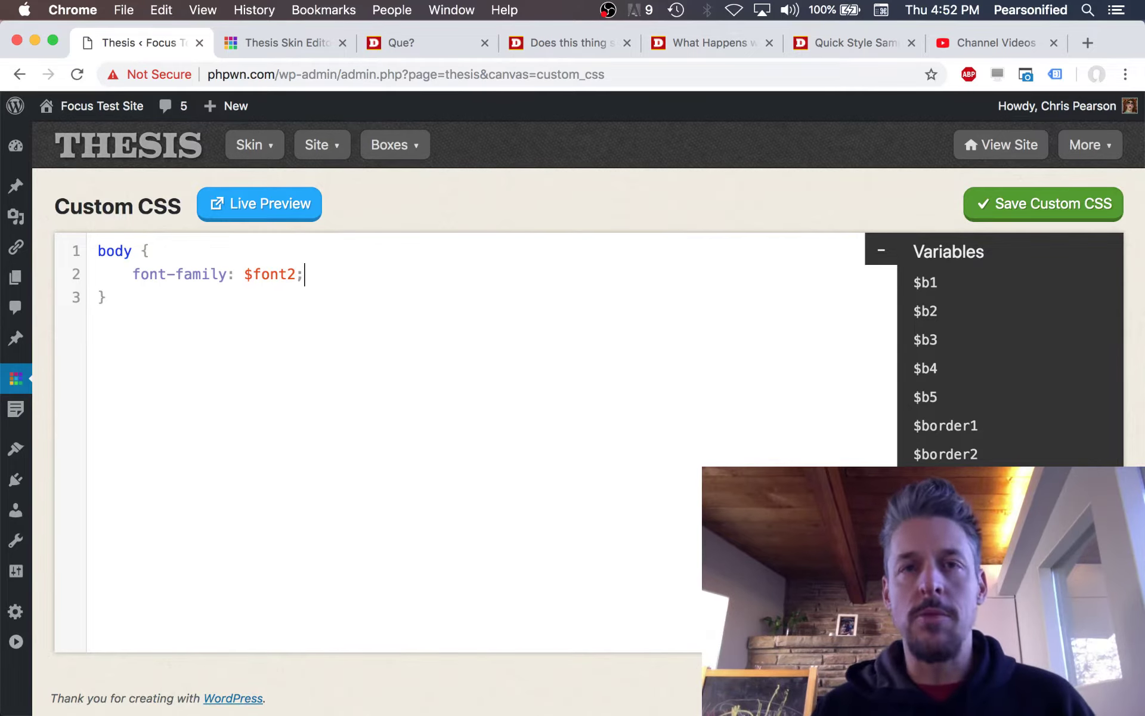
{"action": "left_click", "coordinate": [106, 298]}
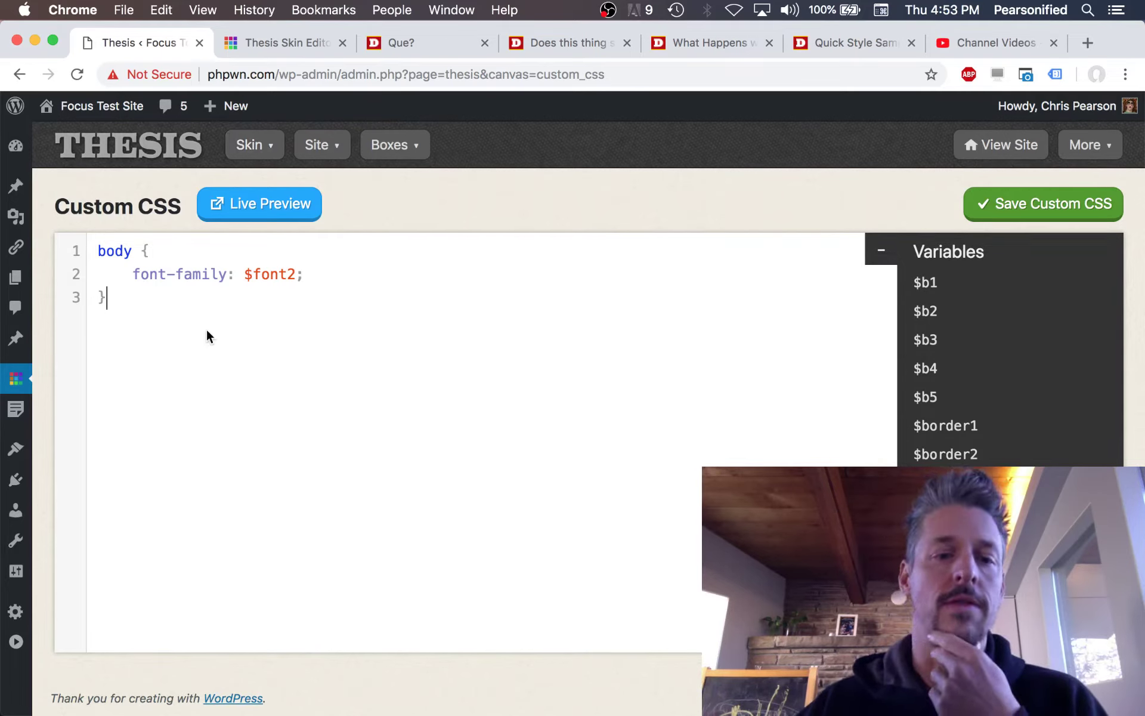
Step: Delete the whole body rule from the Custom CSS
{"action": "key", "text": "super+a"}
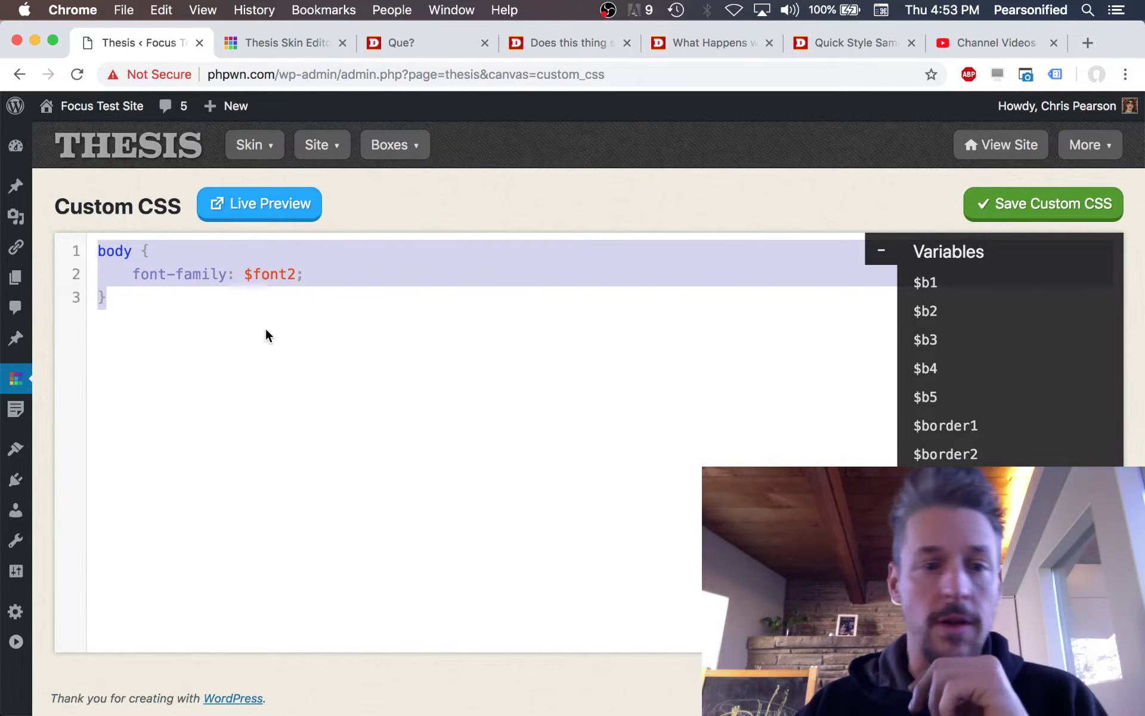
{"action": "left_click", "coordinate": [270, 274]}
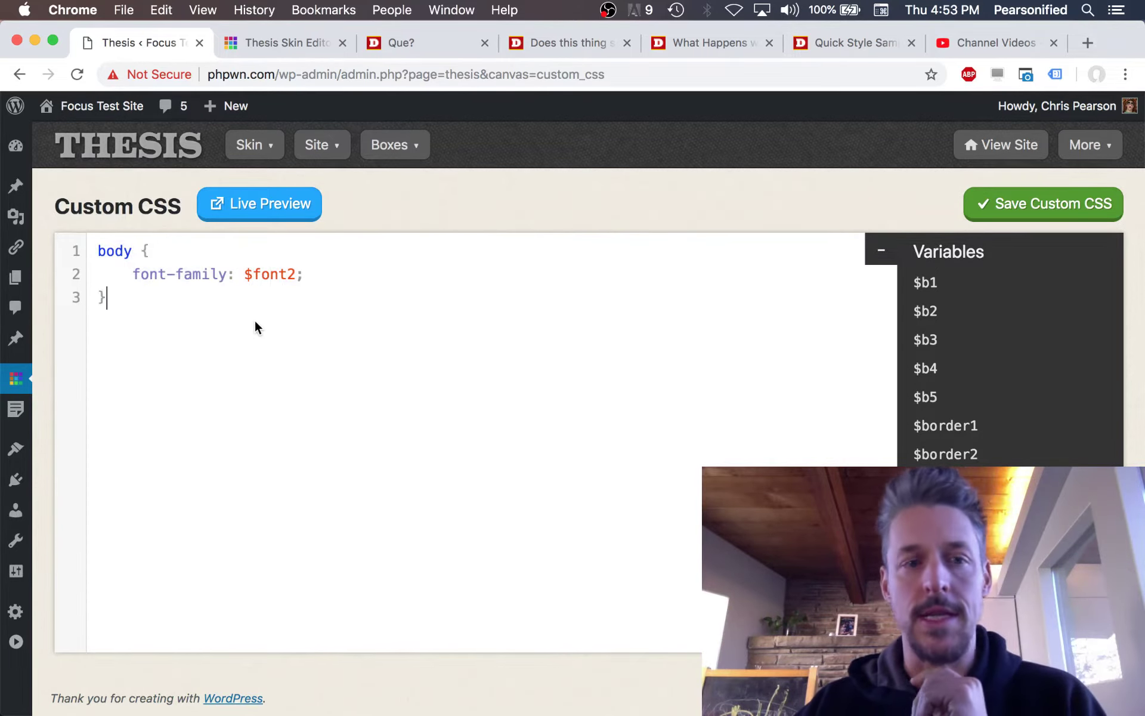
{"action": "left_click_drag", "start_coordinate": [256, 325], "coordinate": [95, 246]}
{"action": "key", "text": "BackSpace"}
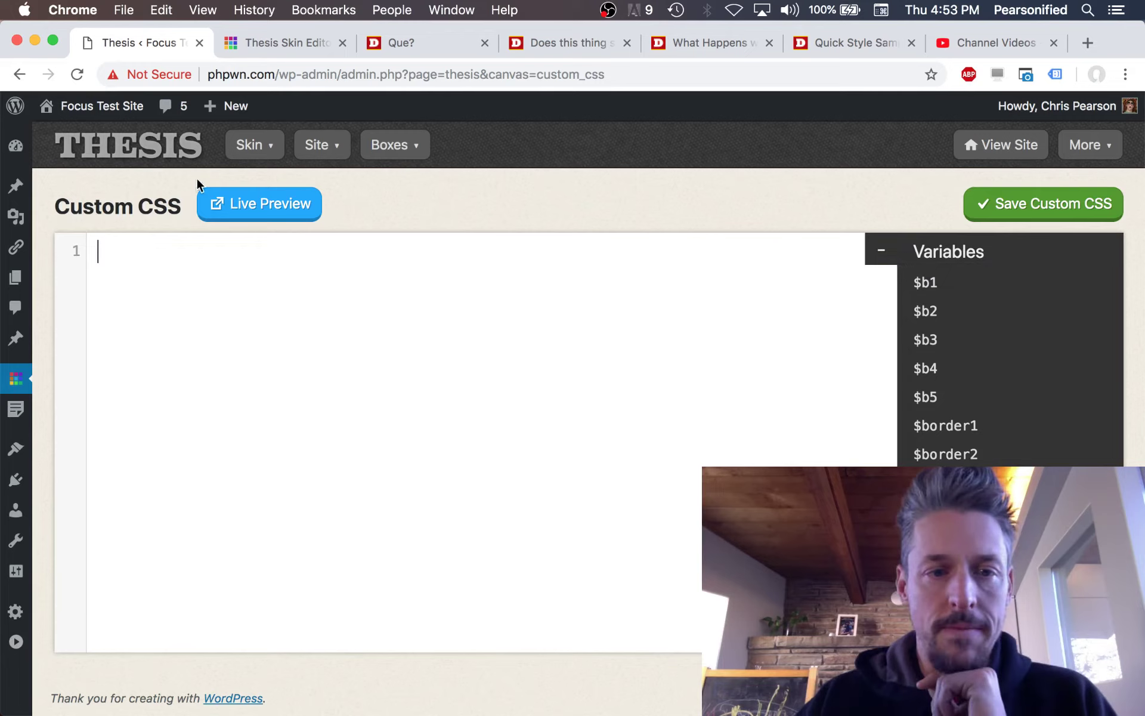
Step: Return to the skin's design options and set the Base Fonts primary font size to 18 px
{"action": "left_click", "coordinate": [242, 153]}
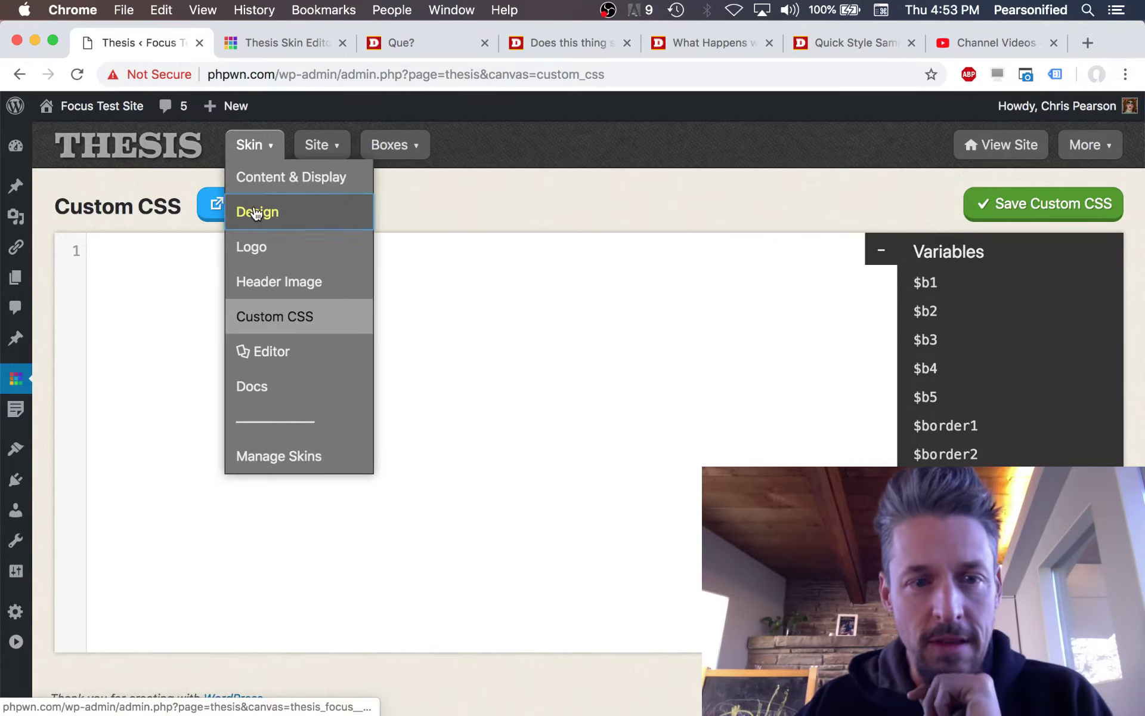
{"action": "left_click", "coordinate": [256, 213]}
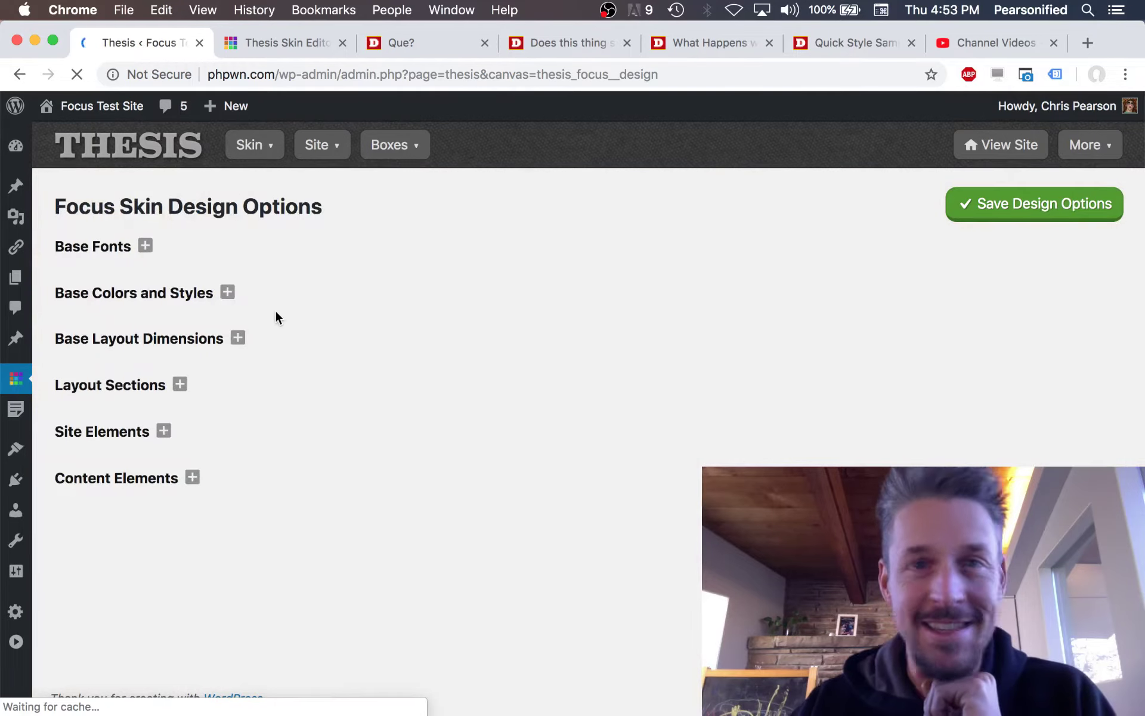
{"action": "left_click", "coordinate": [119, 259]}
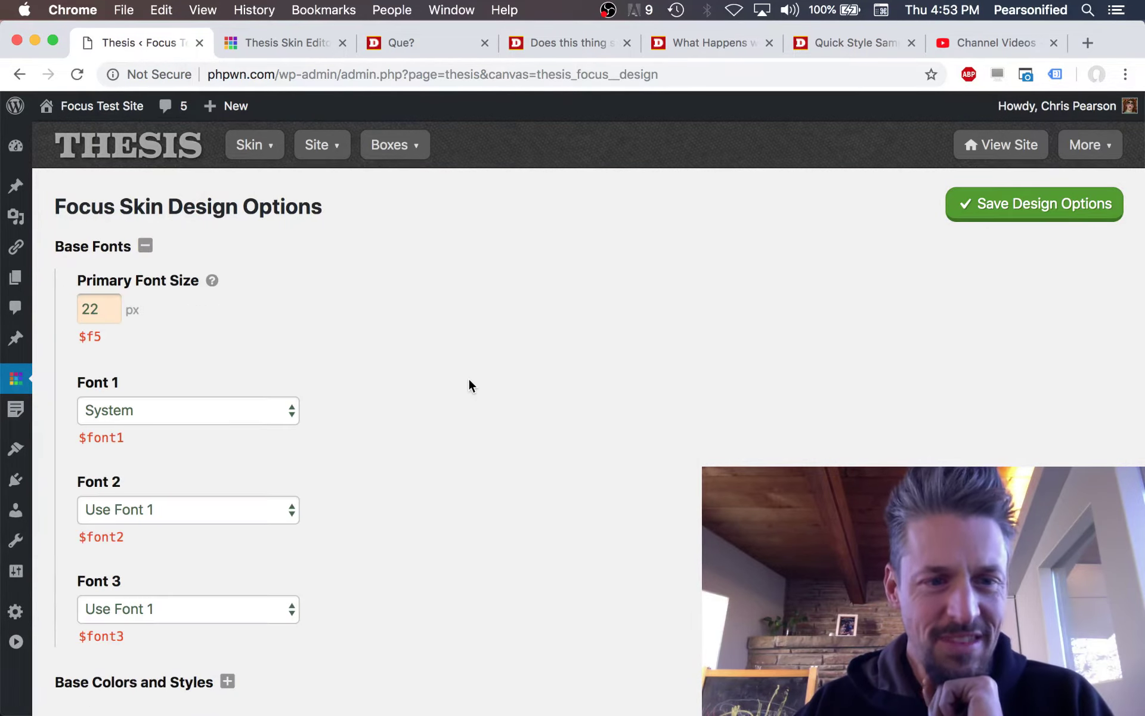
{"action": "scroll", "coordinate": [469, 381], "scroll_direction": "down", "scroll_amount": 2}
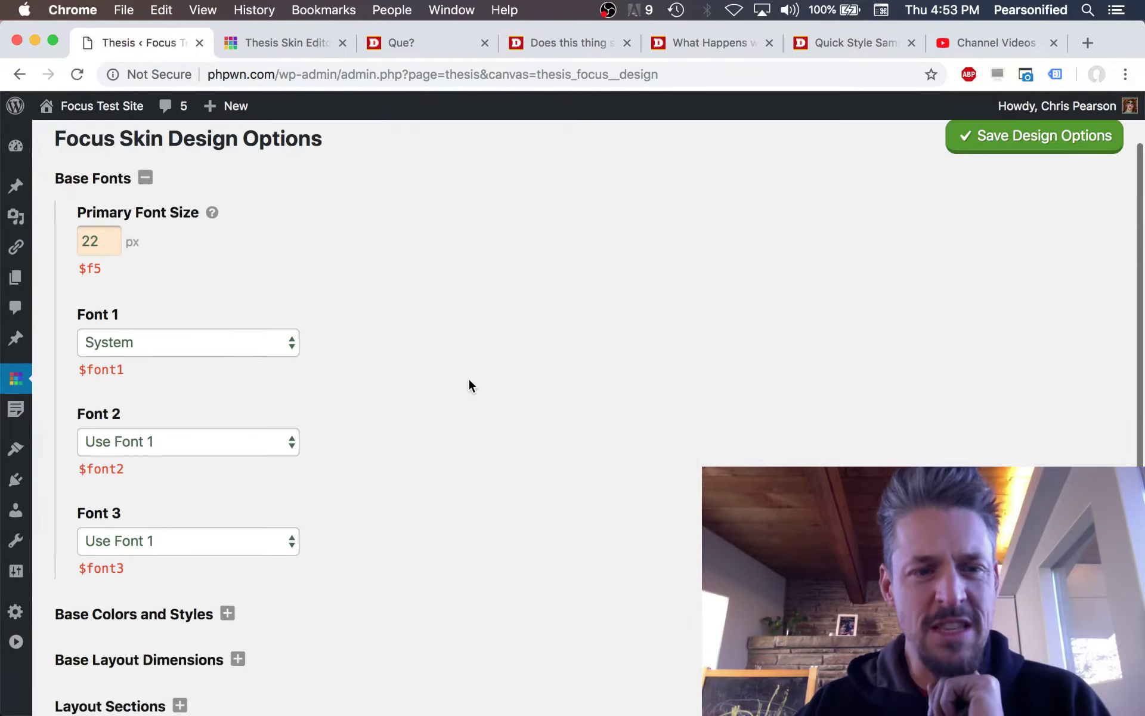
{"action": "double_click", "coordinate": [84, 240]}
{"action": "type", "text": "18"}
{"action": "left_click", "coordinate": [599, 346]}
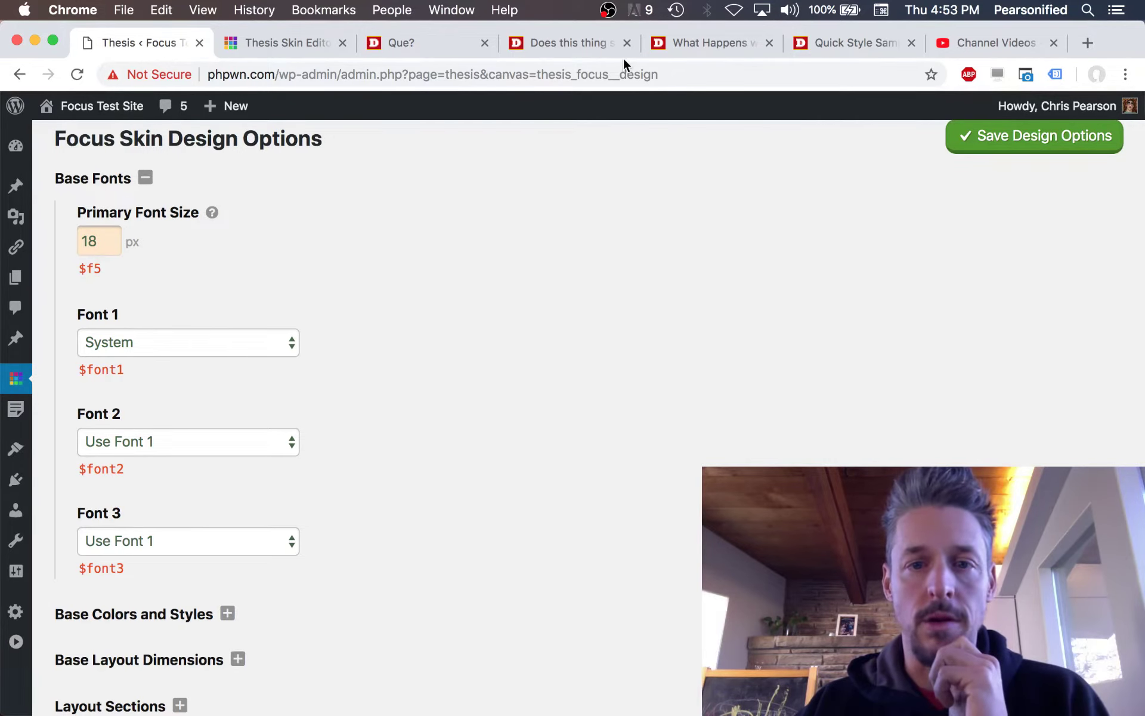
Step: Check the blog page's current typography and set Font 1 in the design options to Roboto Slab (G)
{"action": "left_click", "coordinate": [581, 38]}
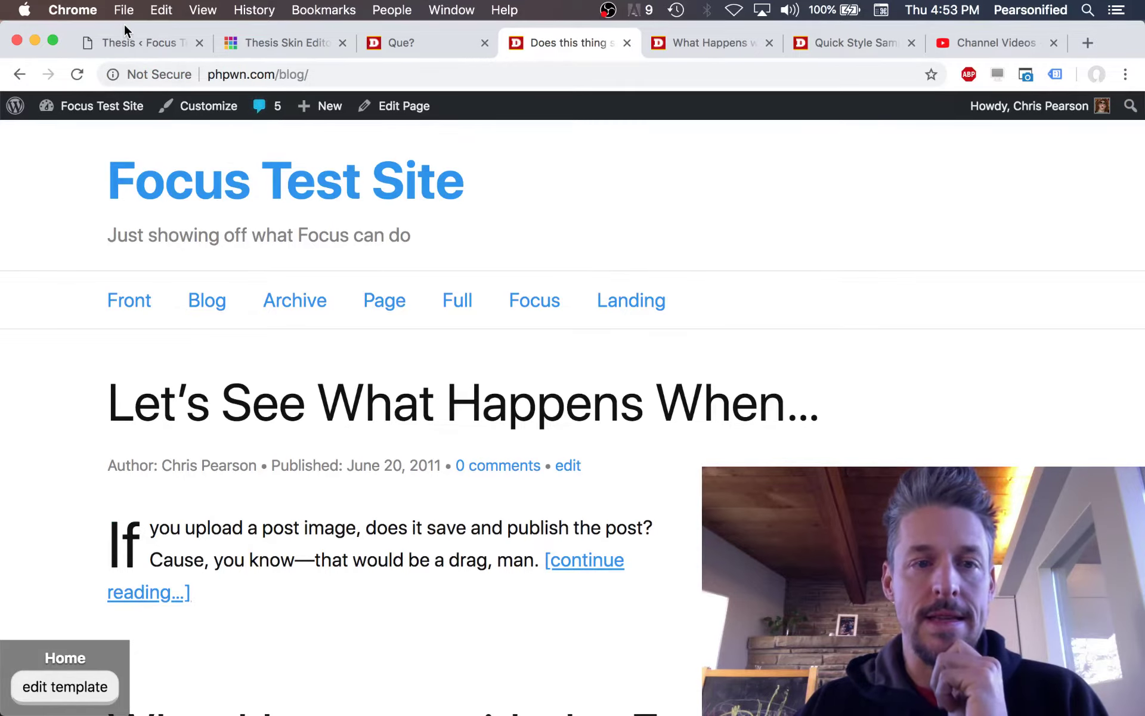
{"action": "left_click", "coordinate": [137, 42]}
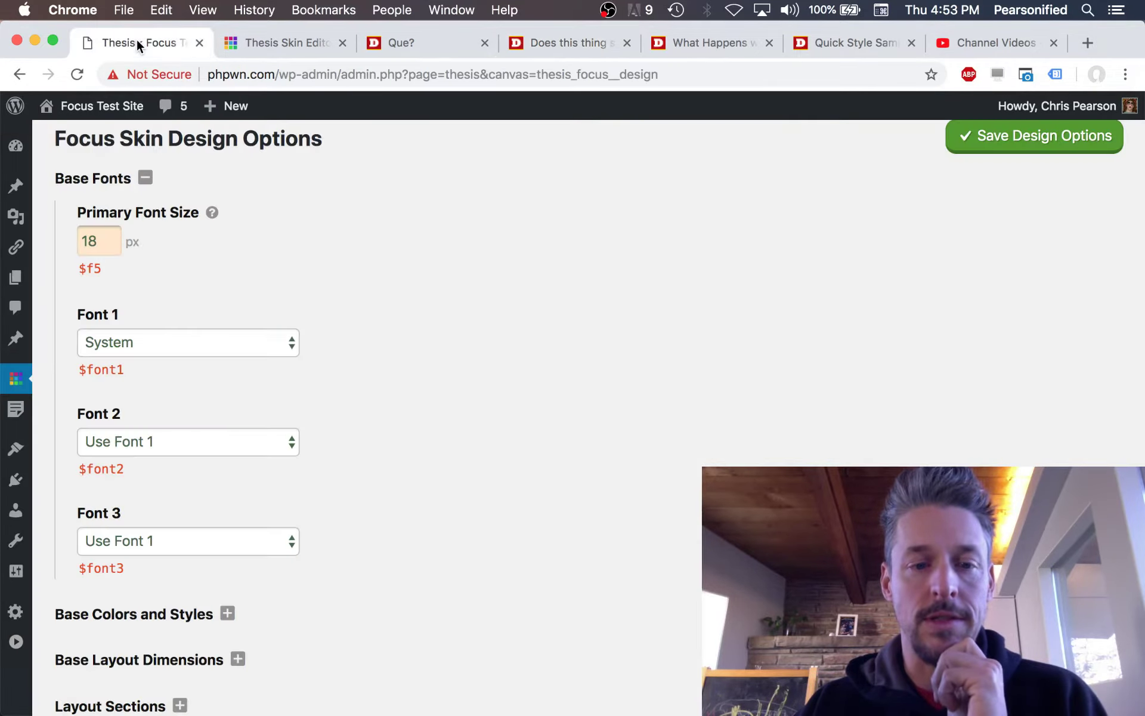
{"action": "left_click", "coordinate": [248, 349]}
{"action": "scroll", "coordinate": [281, 358], "scroll_direction": "up", "scroll_amount": 7}
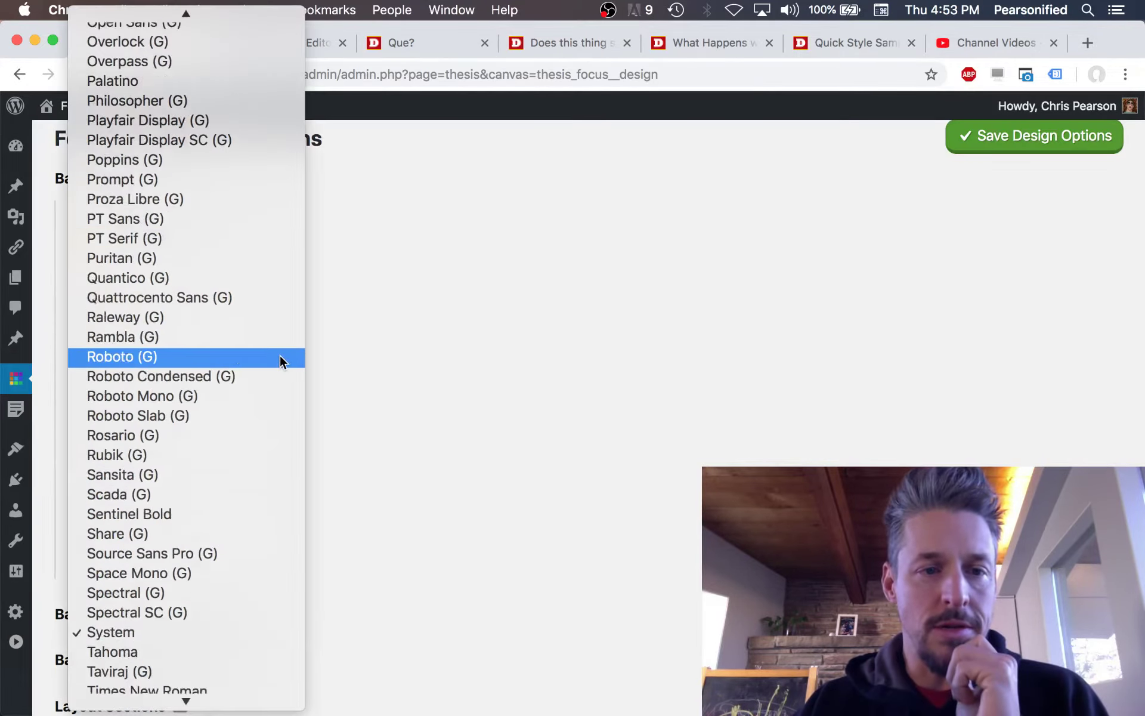
{"action": "scroll", "coordinate": [226, 418], "scroll_direction": "down", "scroll_amount": 5}
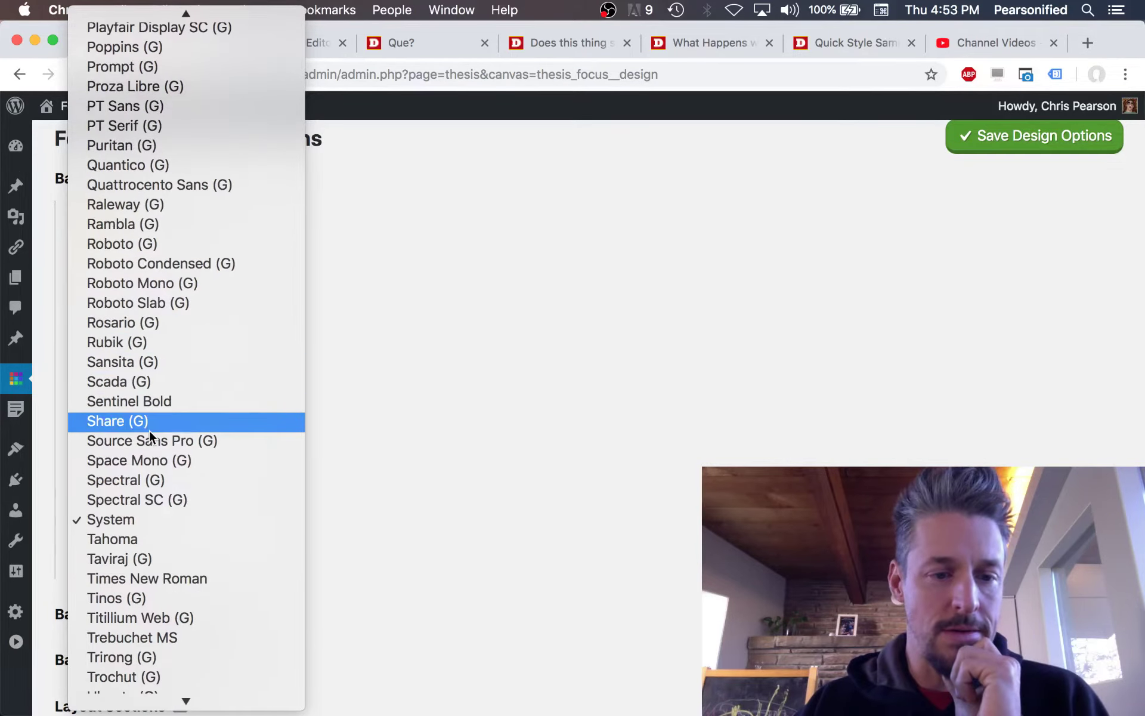
{"action": "left_click", "coordinate": [141, 302]}
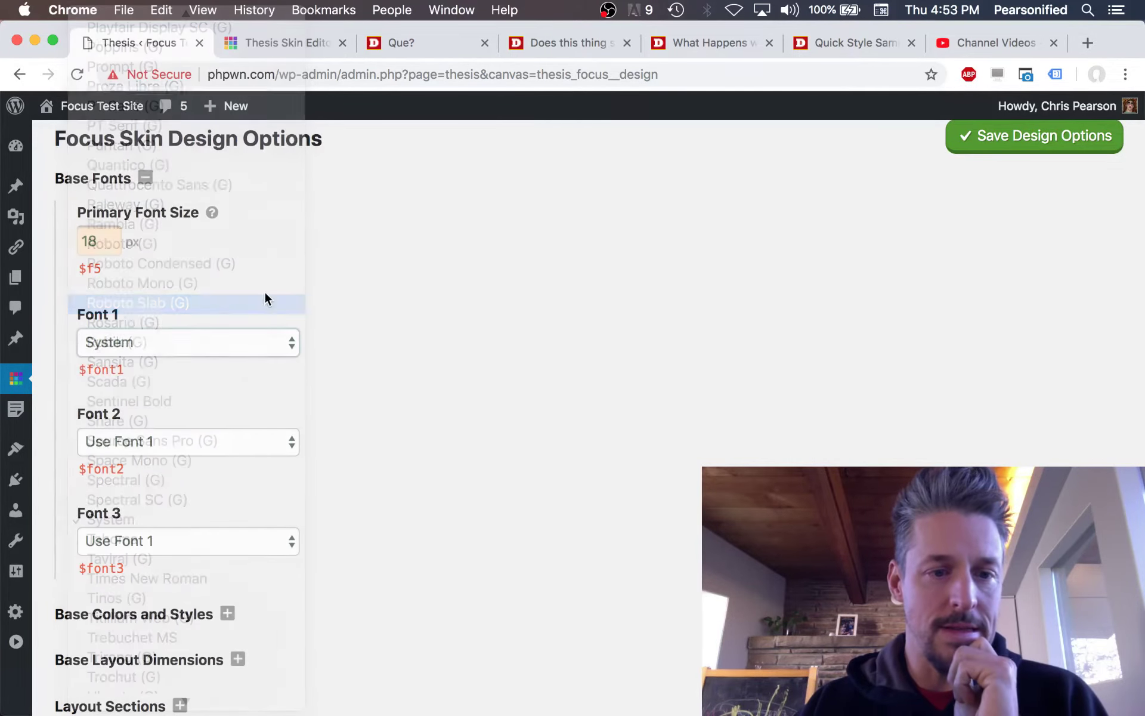
Step: Set Font 2 to Anonymous Pro (G) and save the design options
{"action": "left_click", "coordinate": [252, 441]}
{"action": "scroll", "coordinate": [268, 460], "scroll_direction": "down", "scroll_amount": 5}
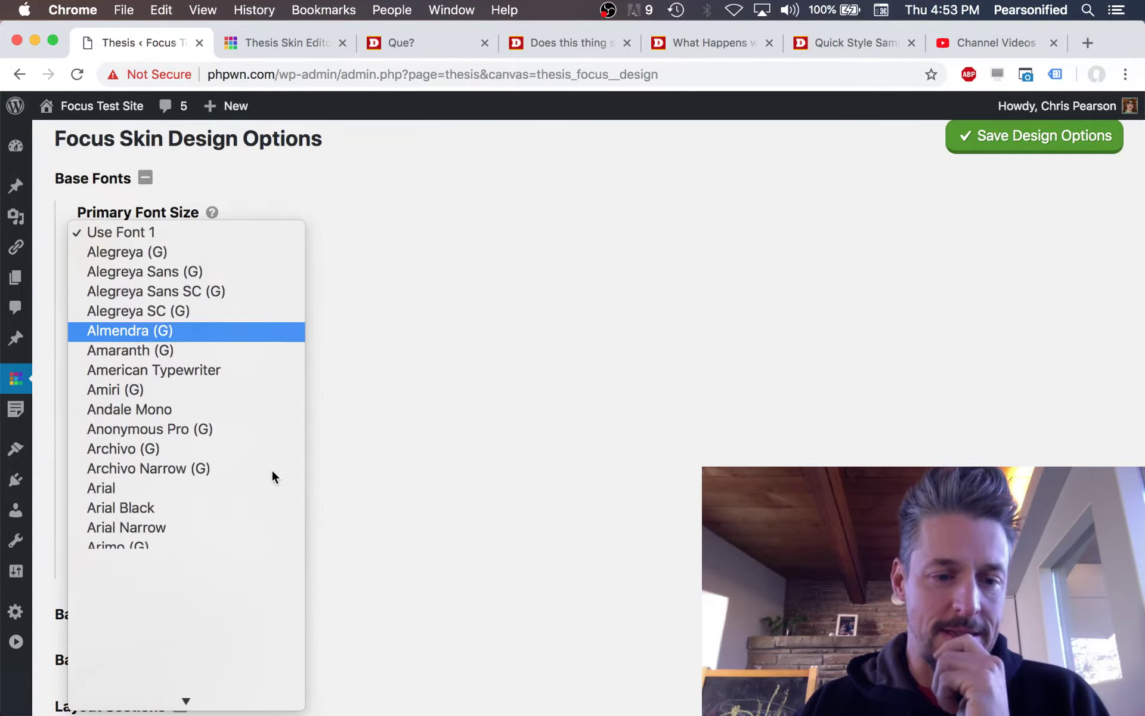
{"action": "scroll", "coordinate": [200, 366], "scroll_direction": "down", "scroll_amount": 3}
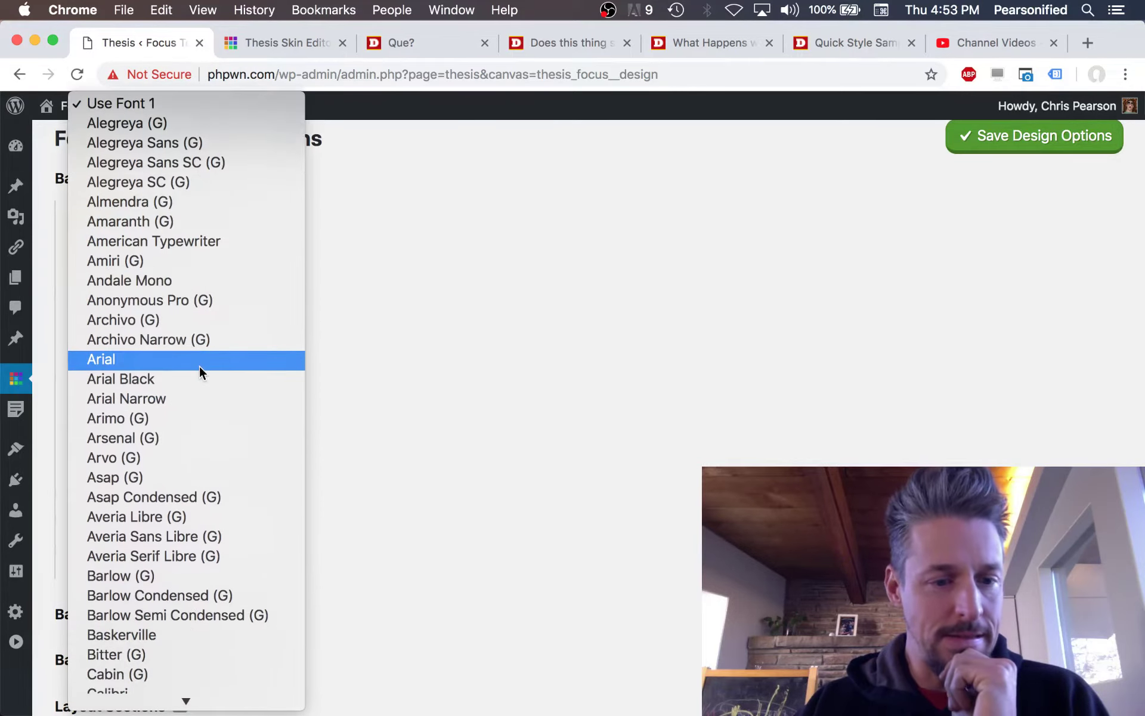
{"action": "left_click", "coordinate": [160, 301]}
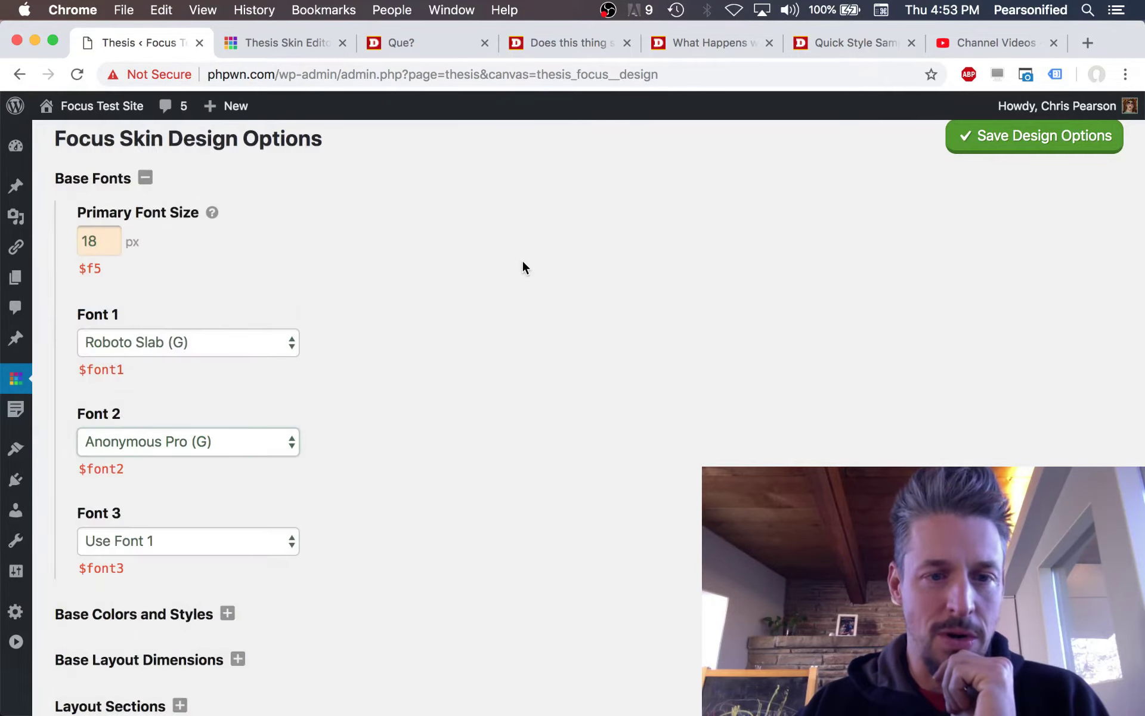
{"action": "left_click", "coordinate": [1011, 139]}
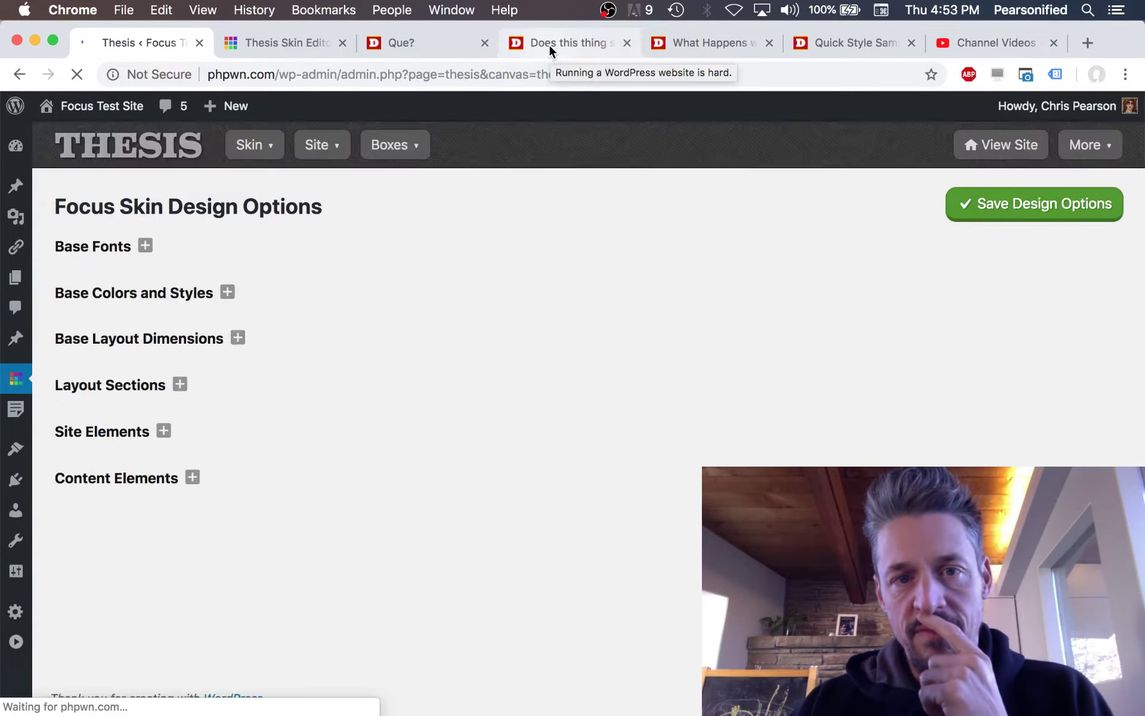
Step: Reload the blog page and examine the fonts of its headlines, body text and inline code snippets
{"action": "left_click", "coordinate": [549, 44]}
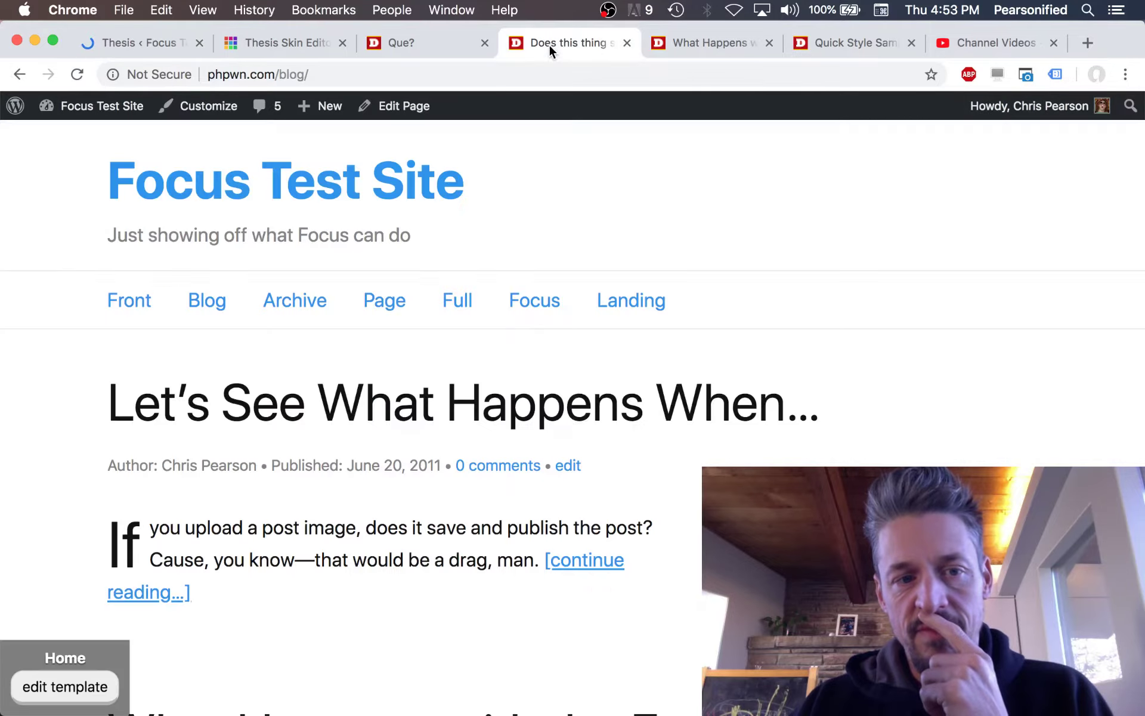
{"action": "left_click", "coordinate": [77, 75]}
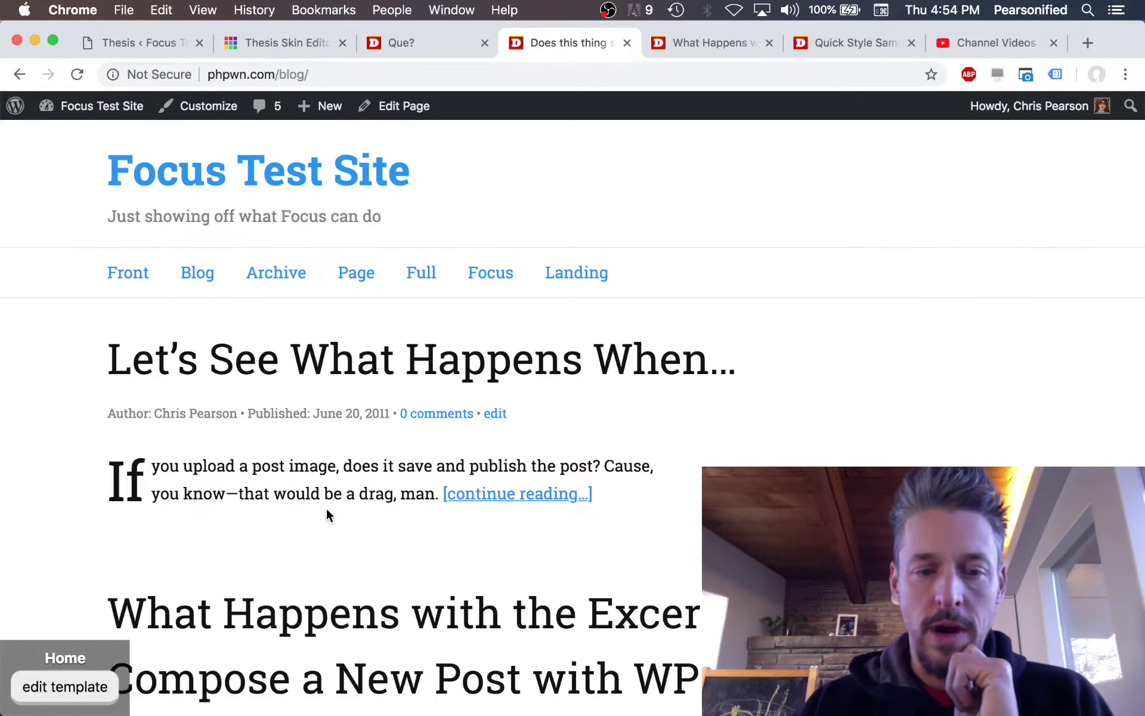
{"action": "scroll", "coordinate": [328, 513], "scroll_direction": "down", "scroll_amount": 5}
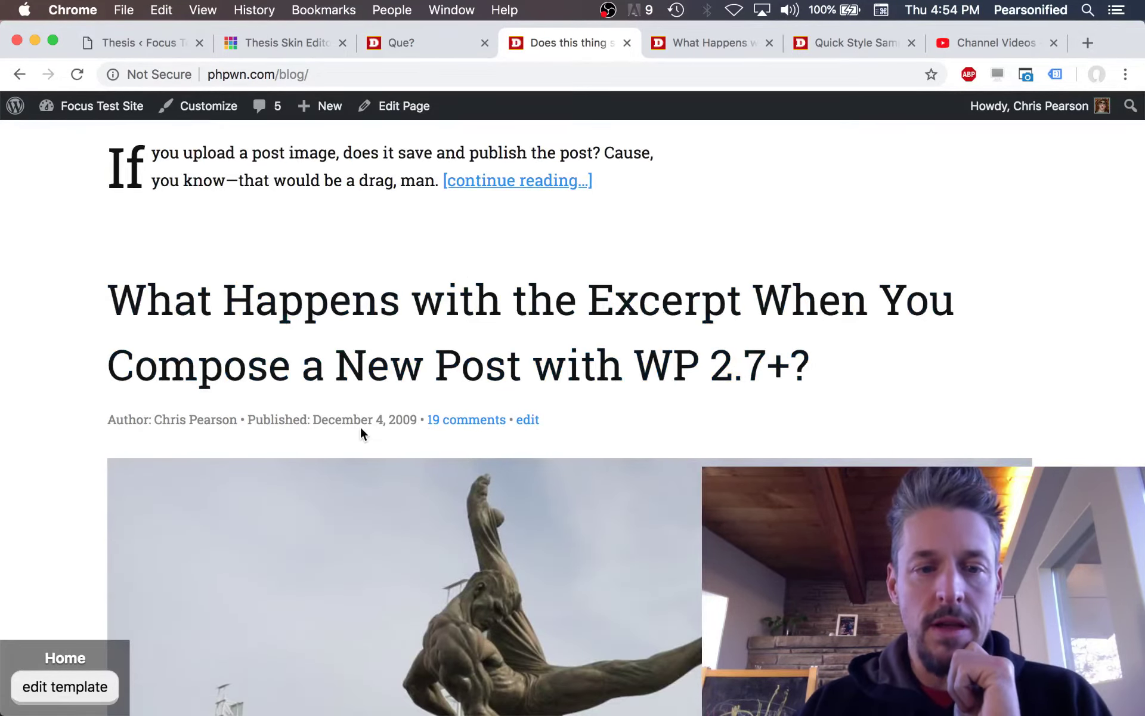
{"action": "scroll", "coordinate": [360, 428], "scroll_direction": "down", "scroll_amount": 10}
{"action": "left_click_drag", "start_coordinate": [235, 383], "coordinate": [540, 457]}
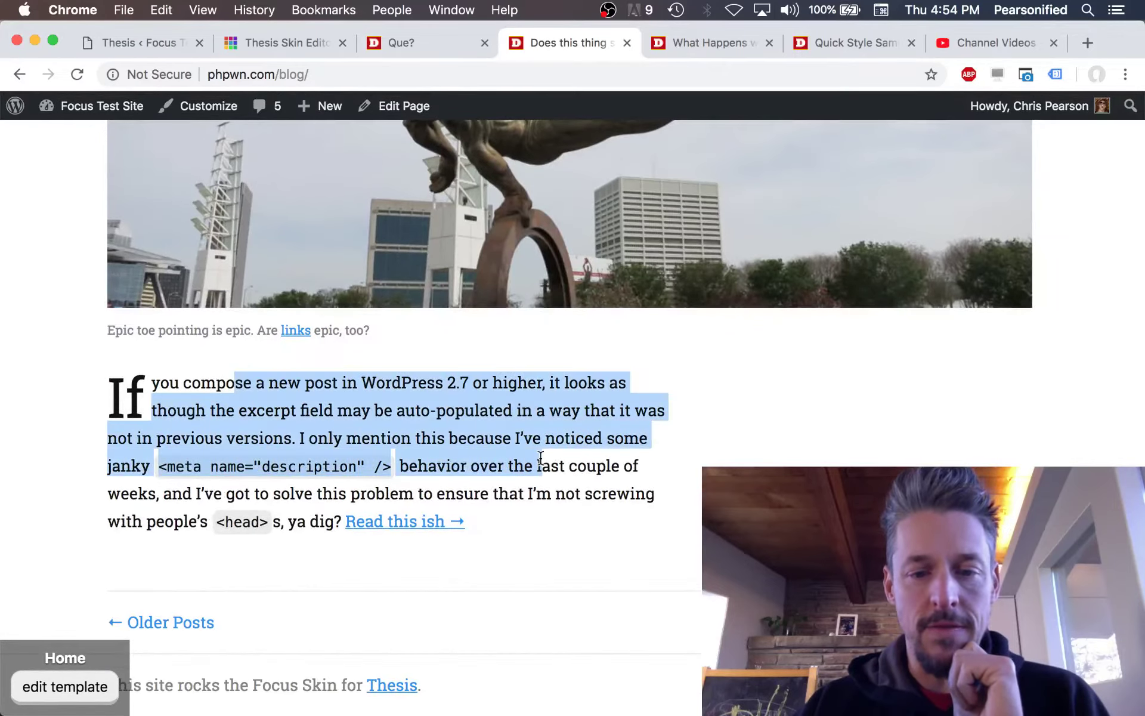
{"action": "left_click", "coordinate": [450, 467]}
{"action": "left_click_drag", "start_coordinate": [185, 469], "coordinate": [339, 469]}
{"action": "left_click", "coordinate": [339, 469]}
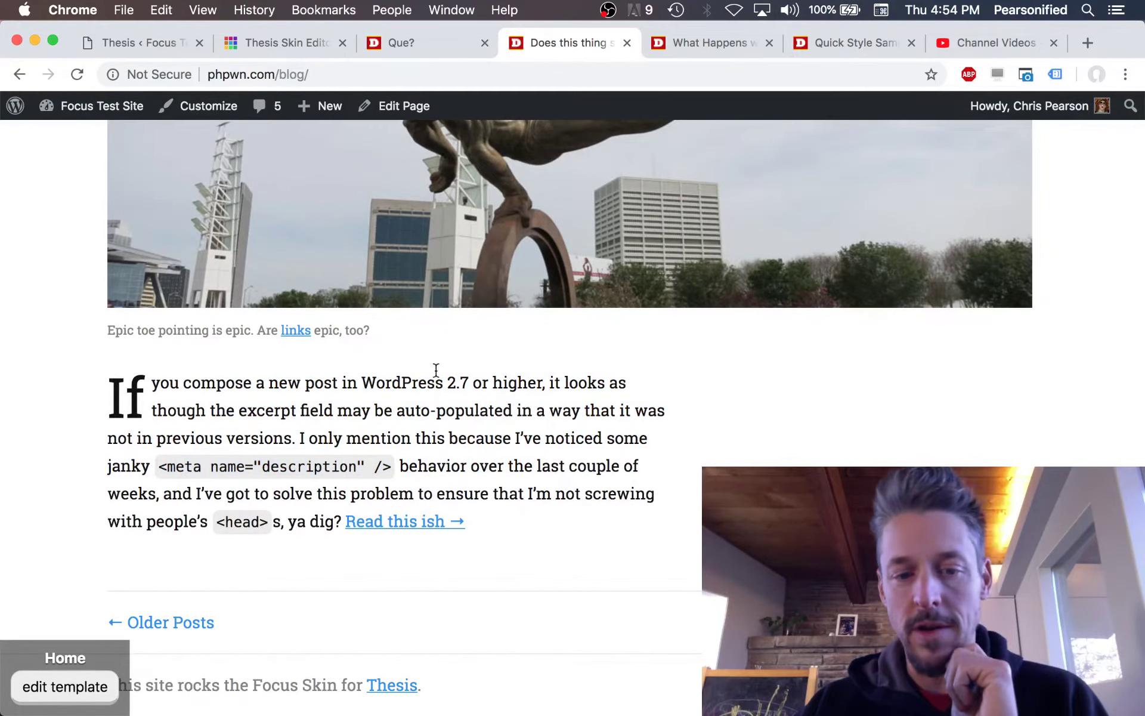
{"action": "scroll", "coordinate": [464, 545], "scroll_direction": "up", "scroll_amount": 20}
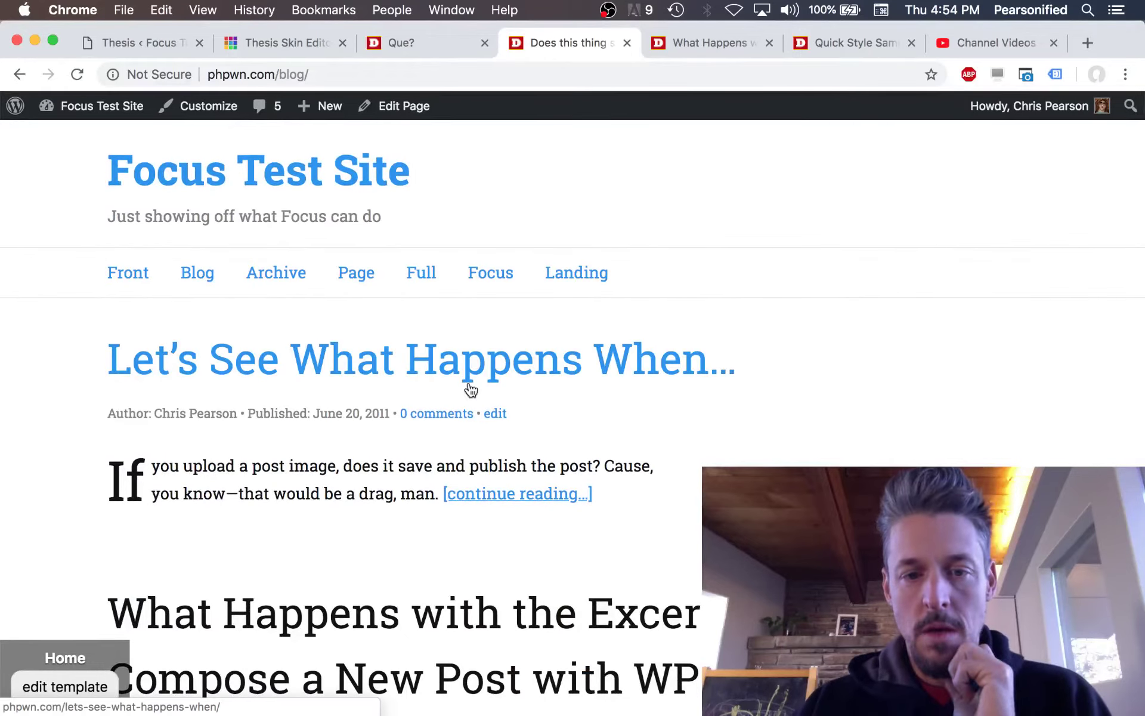
Step: Compare the skin's Base Fonts settings with the blog page and look over the remaining design option sections
{"action": "left_click", "coordinate": [151, 41]}
{"action": "left_click", "coordinate": [120, 246]}
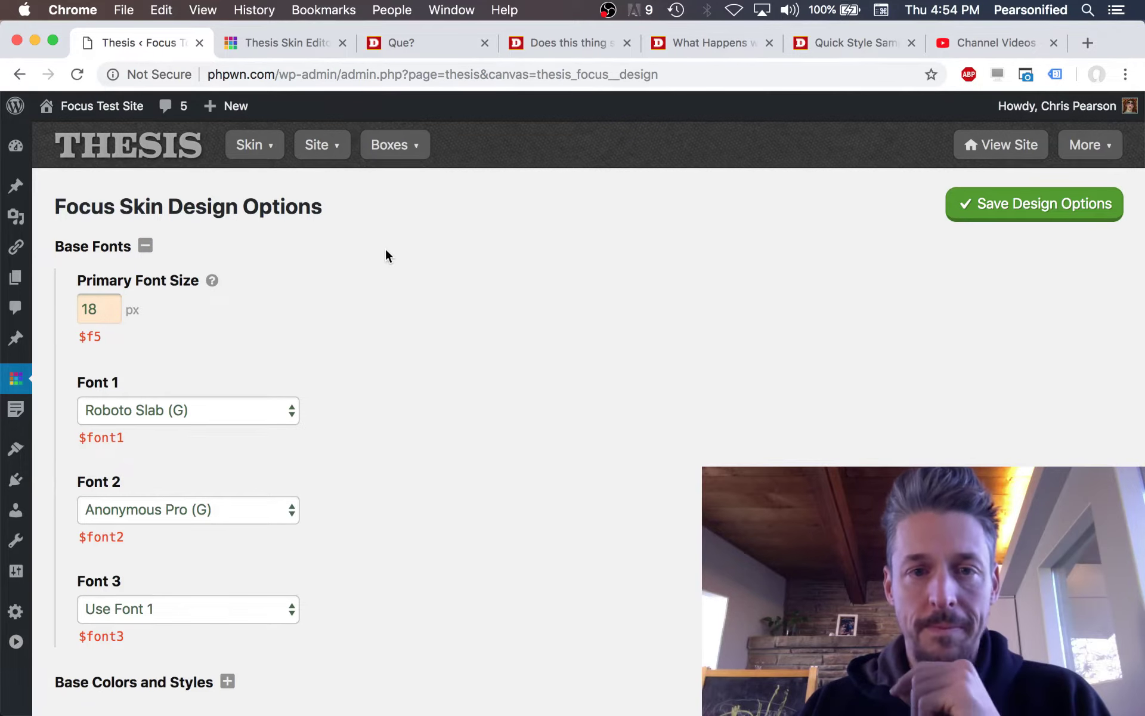
{"action": "left_click", "coordinate": [554, 53]}
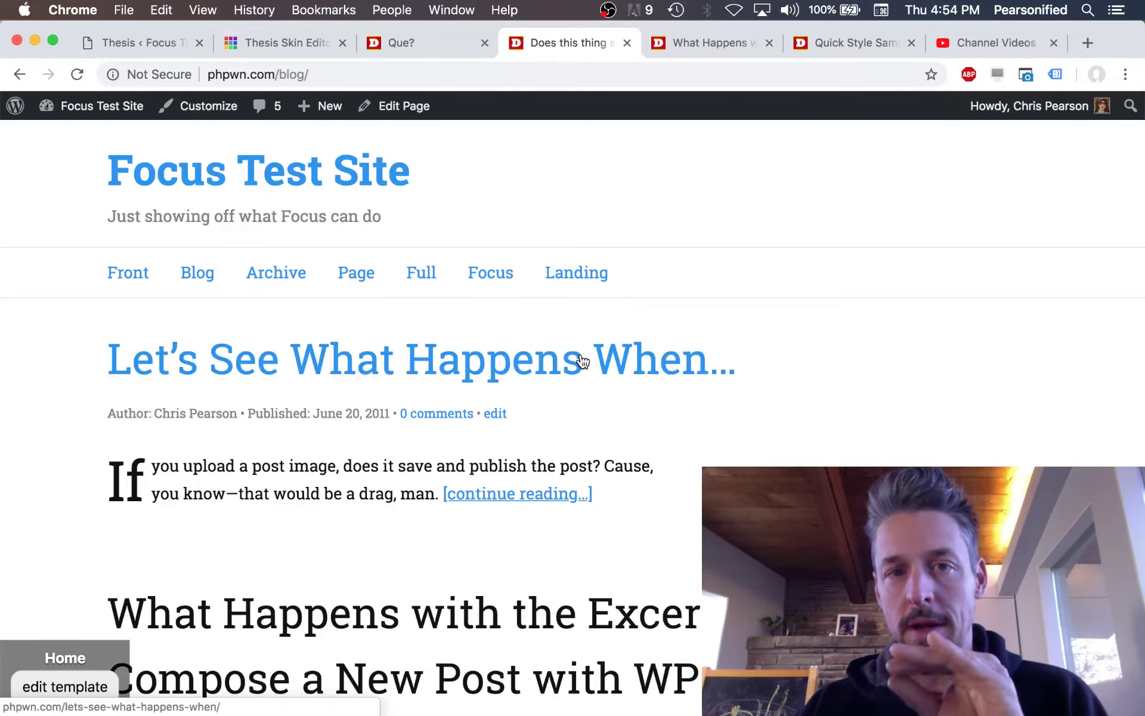
{"action": "left_click", "coordinate": [158, 43]}
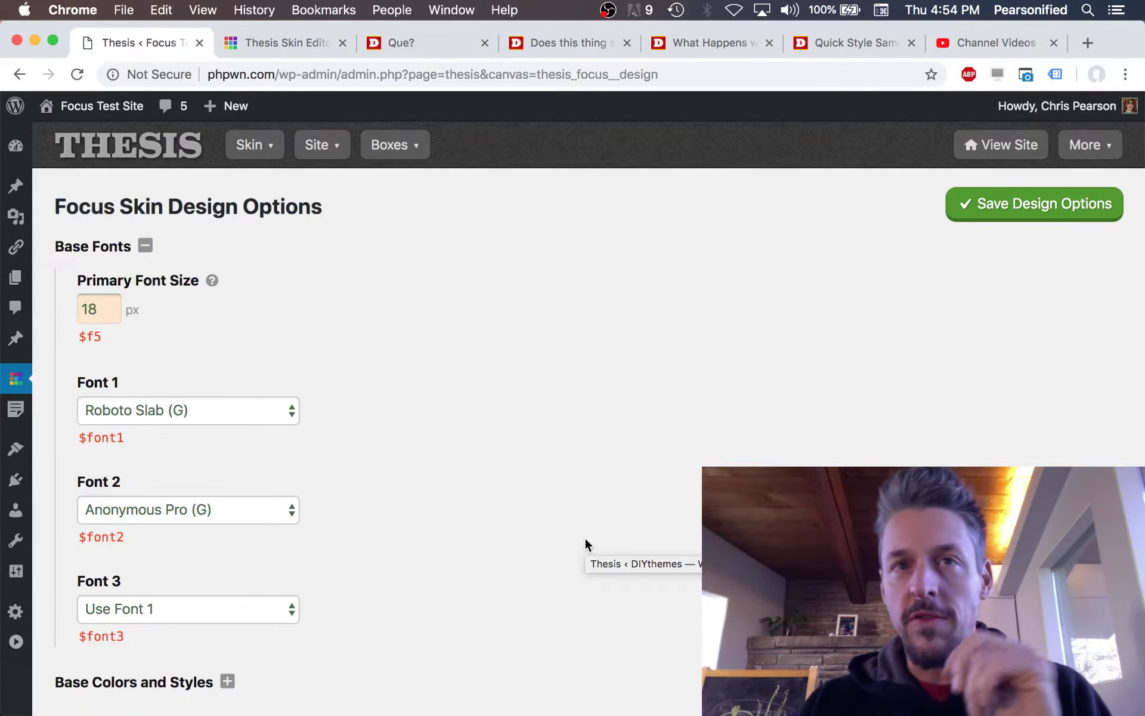
{"action": "scroll", "coordinate": [565, 539], "scroll_direction": "down", "scroll_amount": 2}
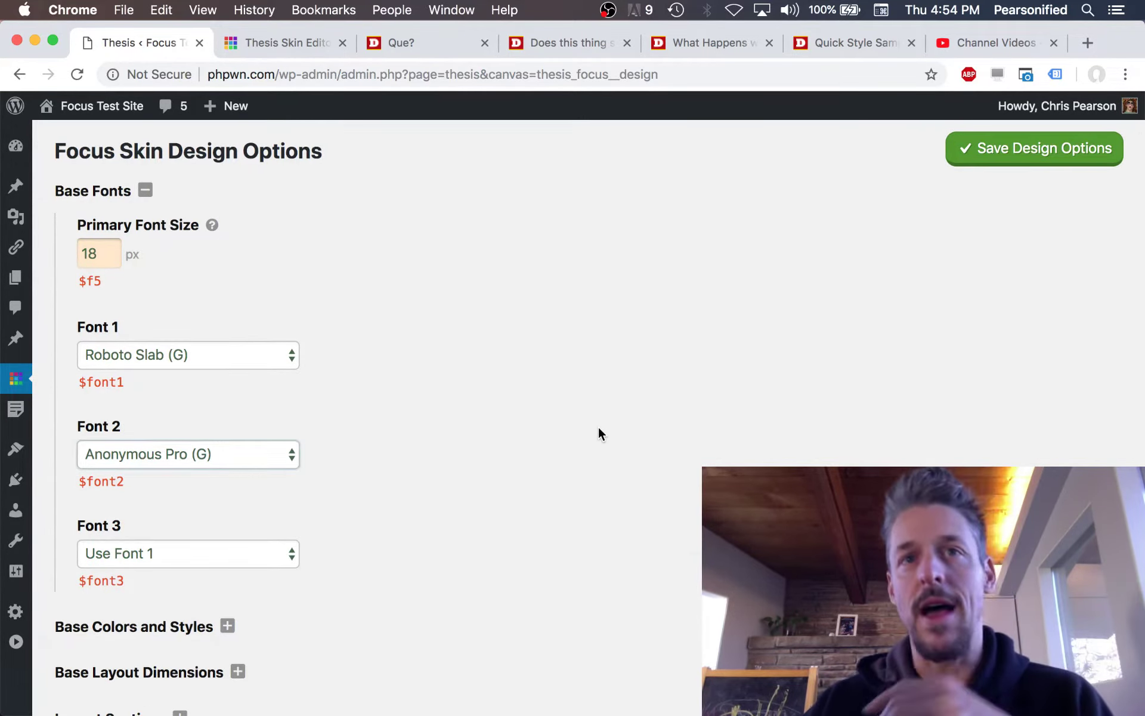
{"action": "scroll", "coordinate": [599, 434], "scroll_direction": "down", "scroll_amount": 5}
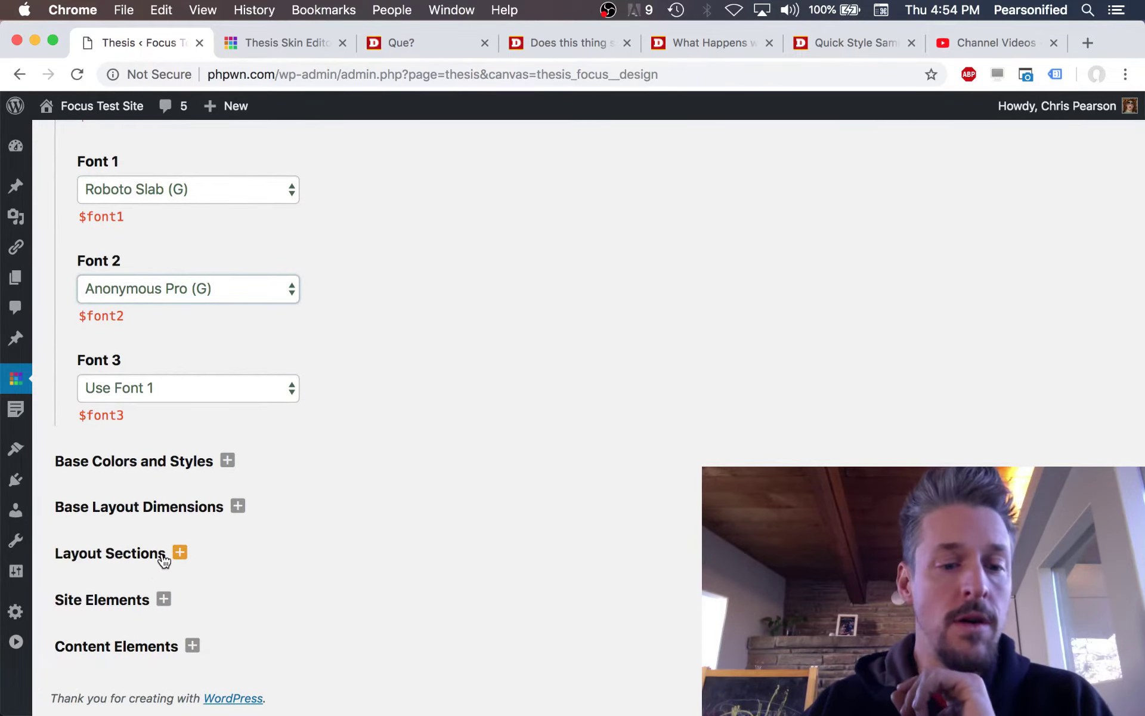
{"action": "scroll", "coordinate": [295, 525], "scroll_direction": "up", "scroll_amount": 7}
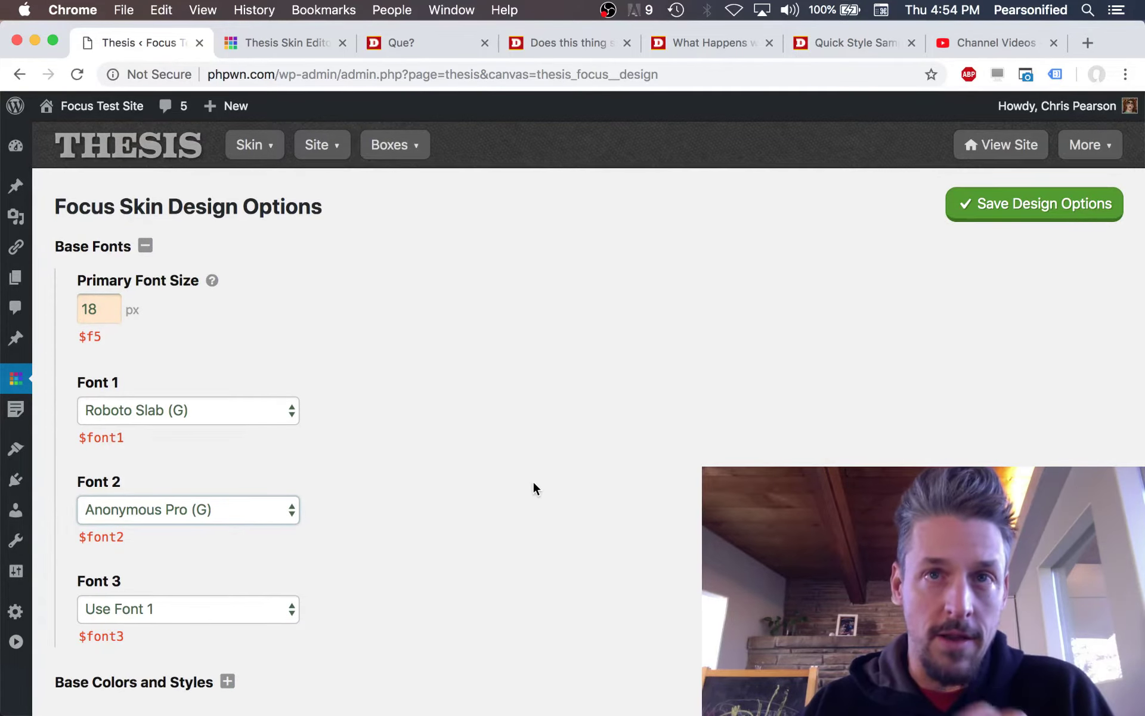
{"action": "scroll", "coordinate": [533, 486], "scroll_direction": "down", "scroll_amount": 7}
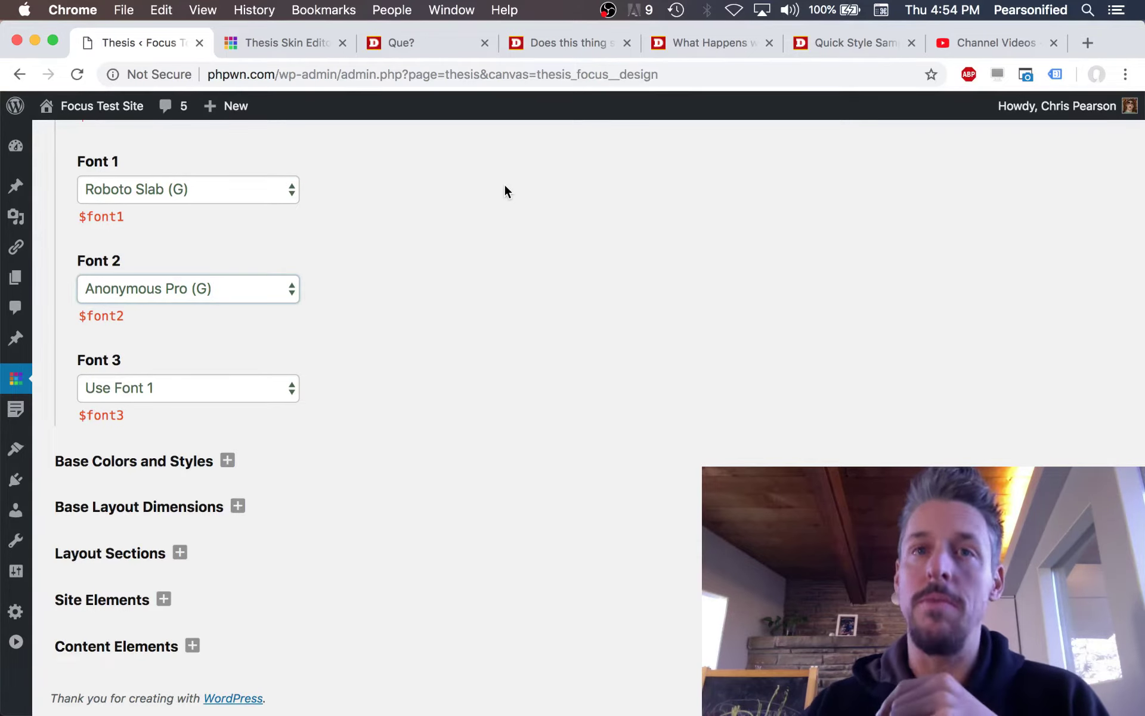
Step: Set the Headlines font under Content Elements to Font 2 and save the design options
{"action": "left_click", "coordinate": [141, 632]}
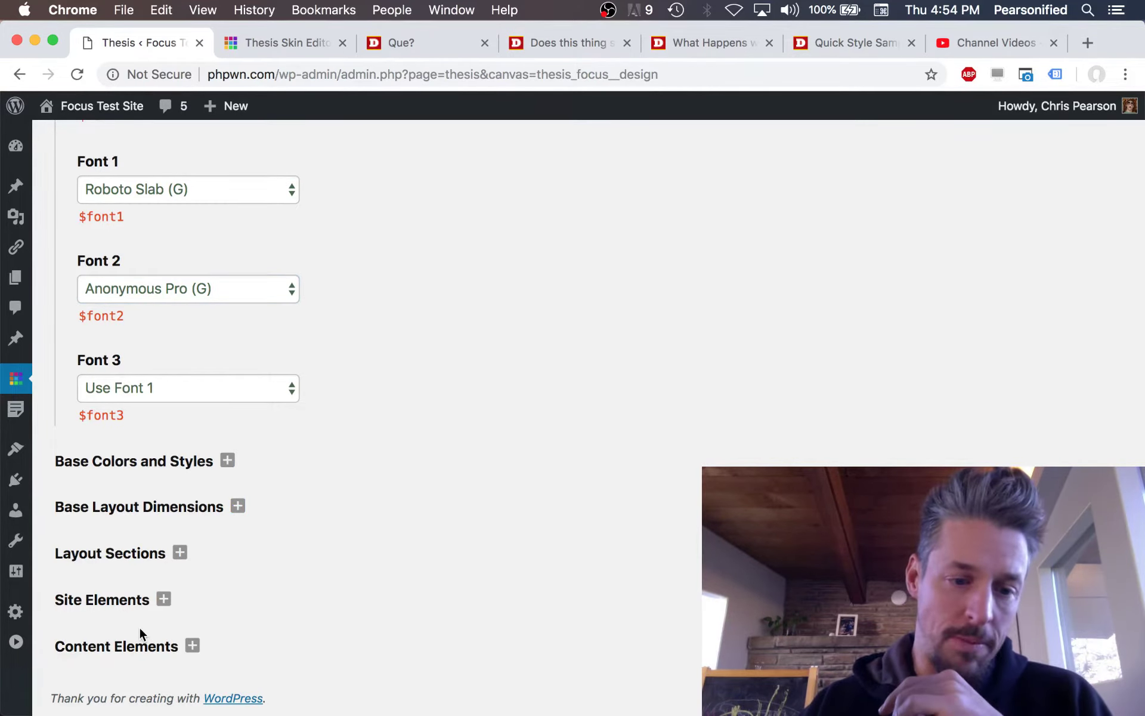
{"action": "left_click", "coordinate": [193, 645]}
{"action": "scroll", "coordinate": [389, 596], "scroll_direction": "down", "scroll_amount": 12}
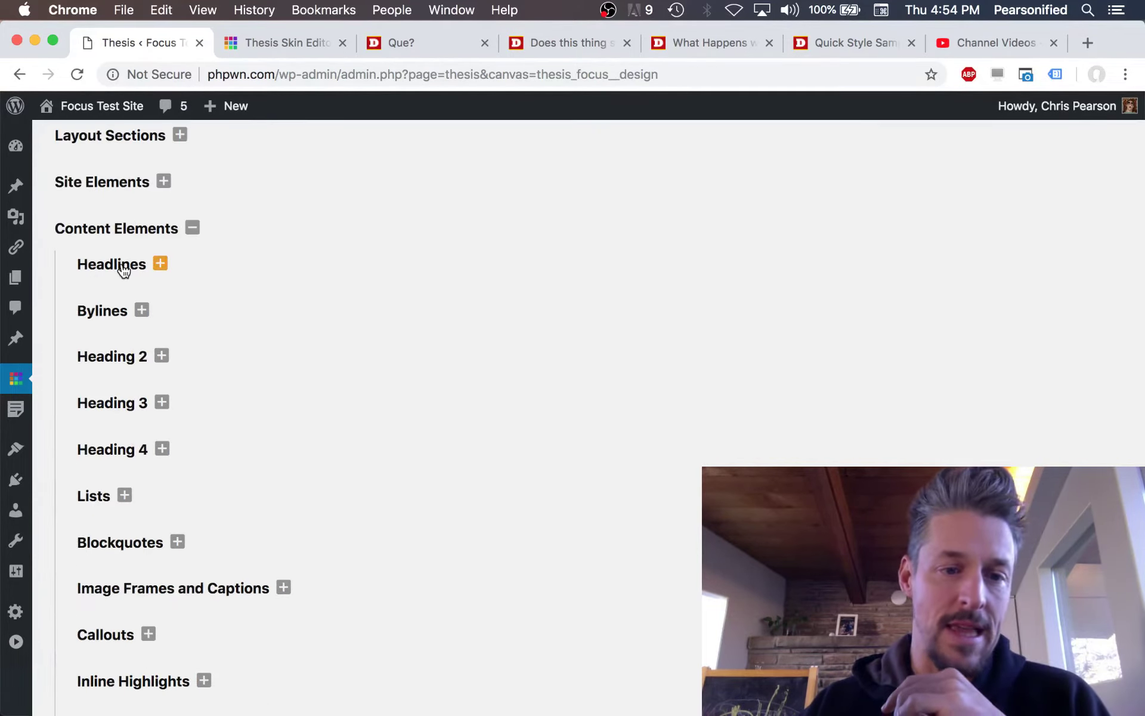
{"action": "left_click", "coordinate": [123, 269]}
{"action": "left_click", "coordinate": [152, 328]}
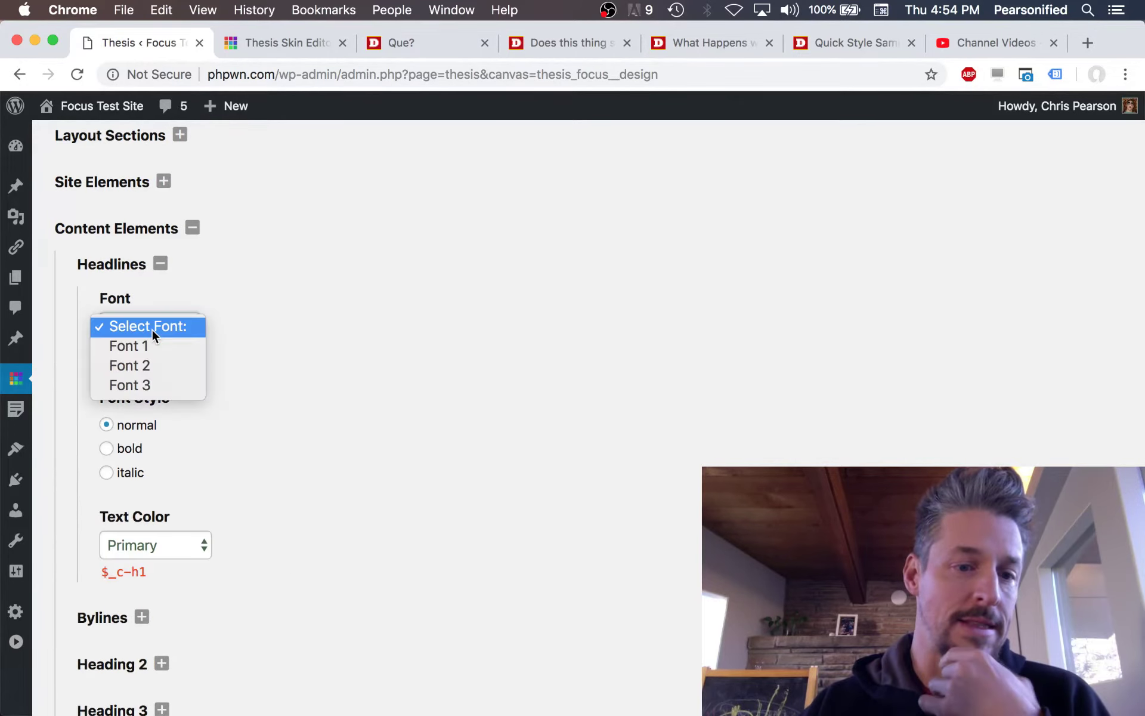
{"action": "left_click", "coordinate": [151, 365]}
{"action": "scroll", "coordinate": [596, 327], "scroll_direction": "up", "scroll_amount": 15}
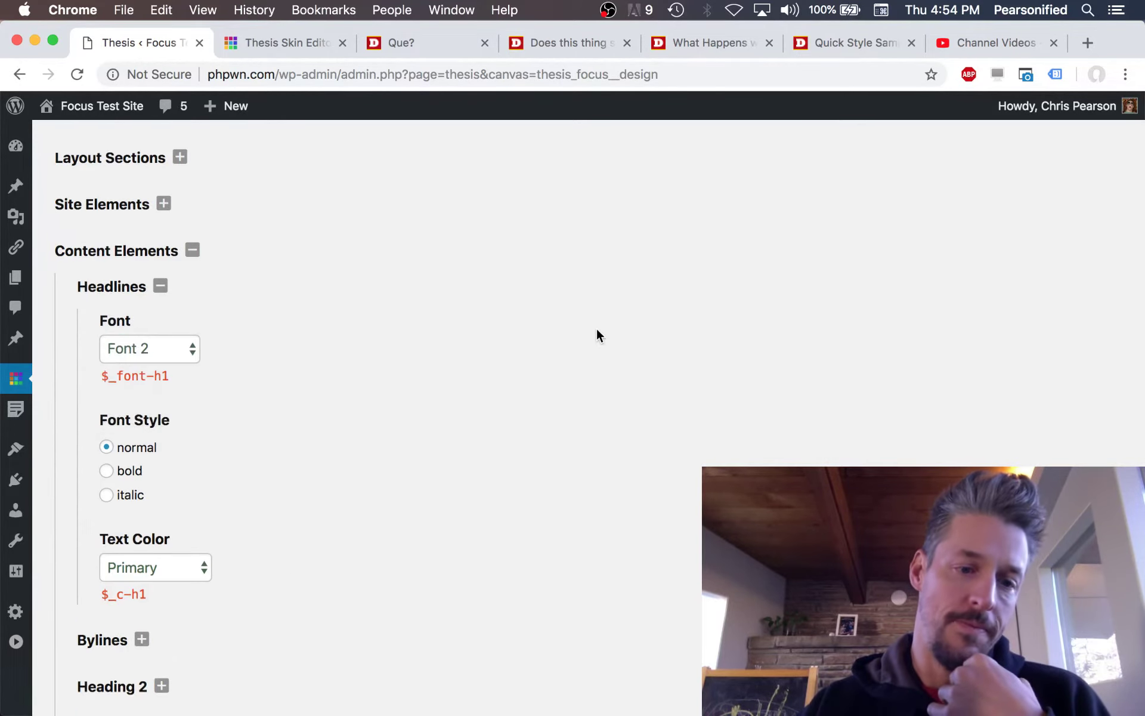
{"action": "left_click", "coordinate": [1065, 212]}
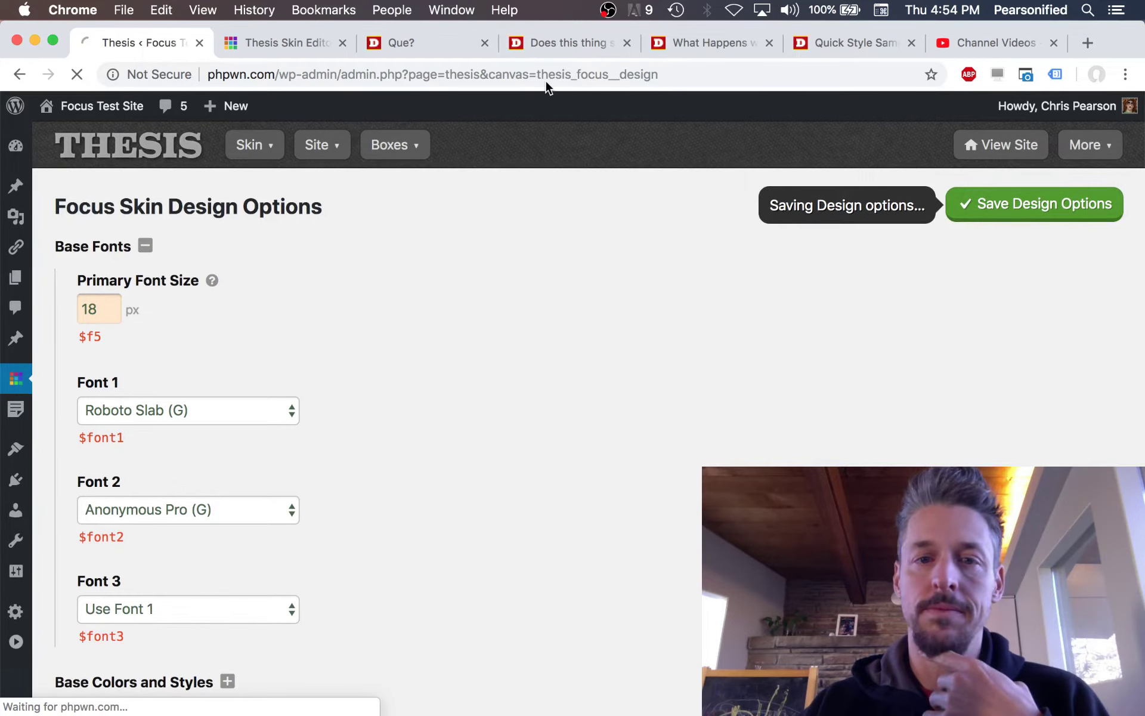
Step: Reload the blog page and examine the font of its post headlines against the body text
{"action": "left_click", "coordinate": [577, 41]}
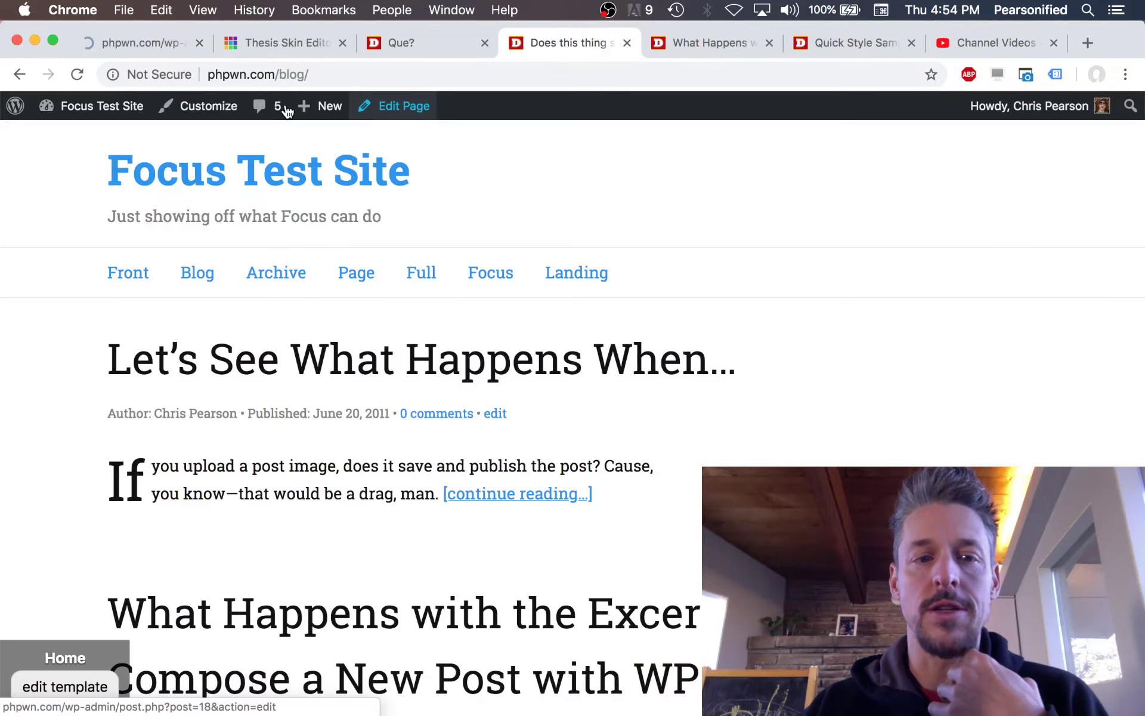
{"action": "left_click", "coordinate": [78, 73]}
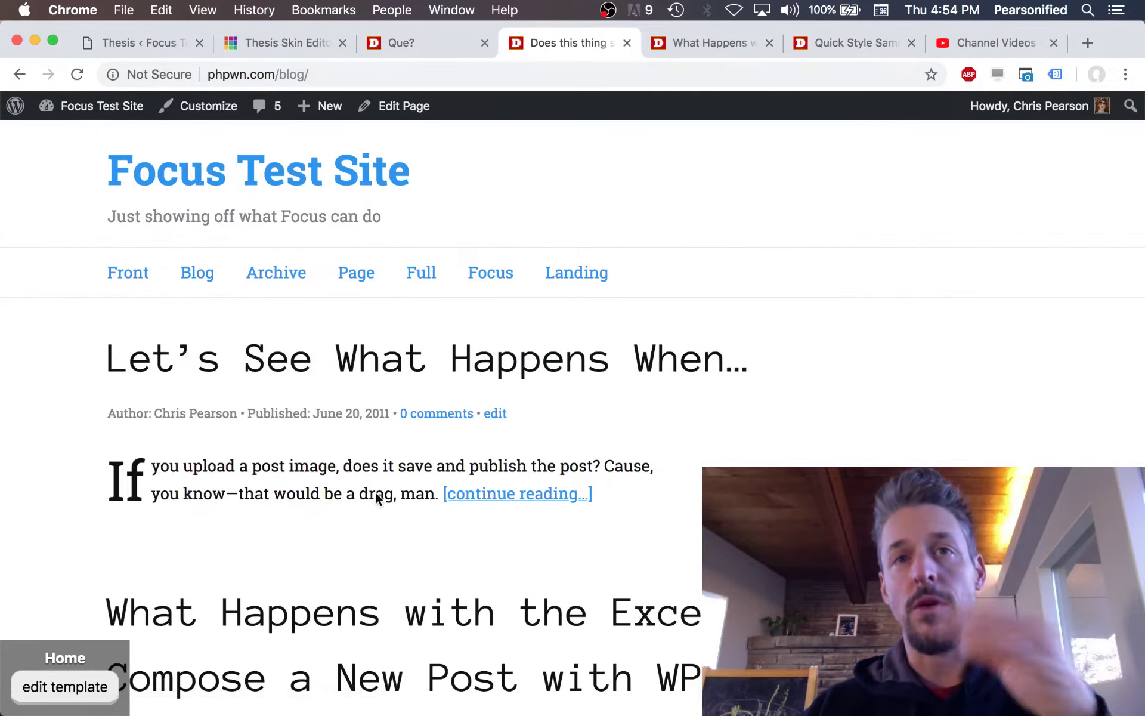
{"action": "scroll", "coordinate": [471, 519], "scroll_direction": "down", "scroll_amount": 6}
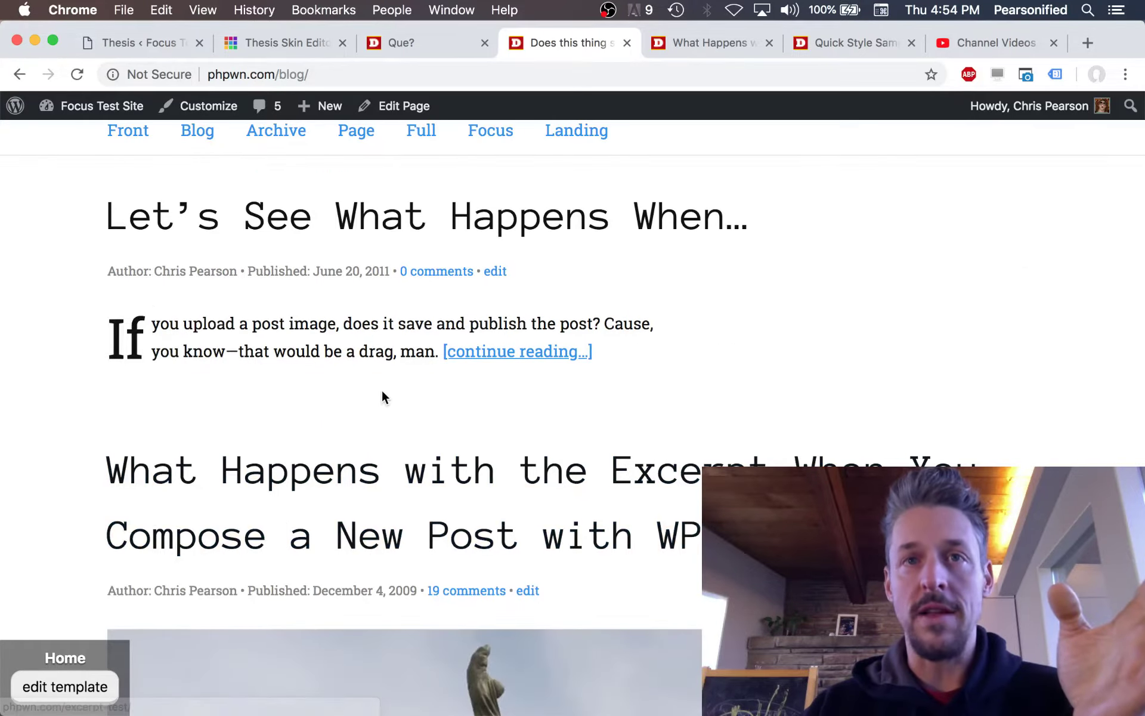
{"action": "scroll", "coordinate": [383, 394], "scroll_direction": "up", "scroll_amount": 6}
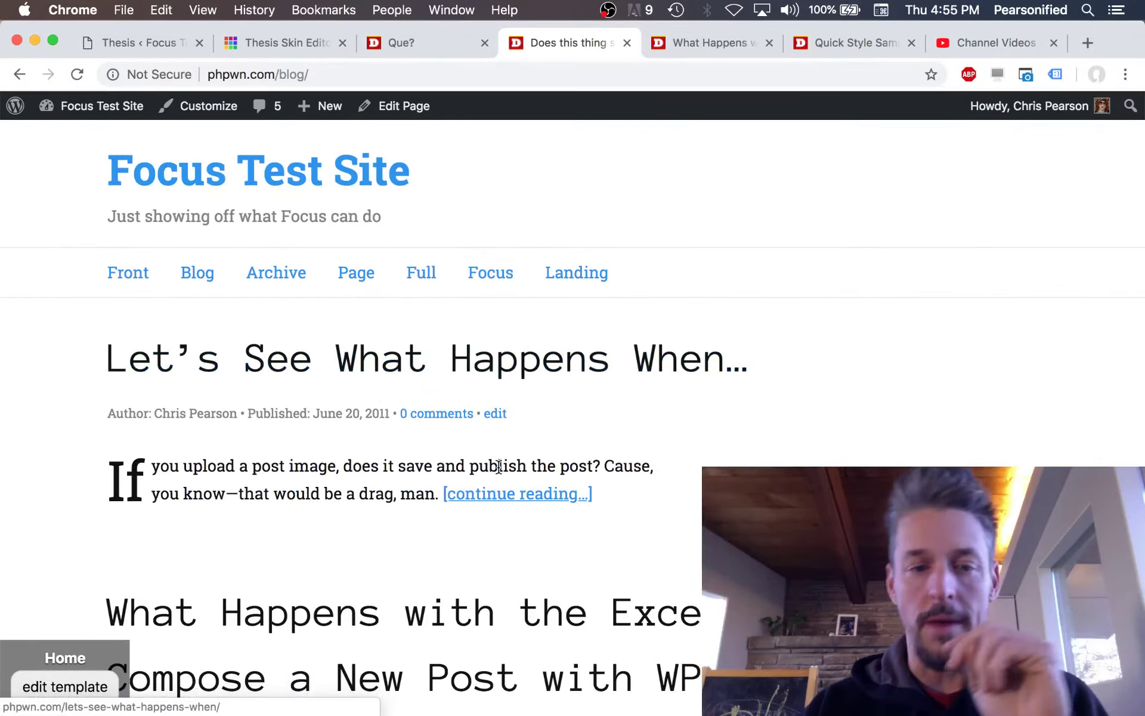
{"action": "scroll", "coordinate": [366, 281], "scroll_direction": "down", "scroll_amount": 5}
{"action": "scroll", "coordinate": [392, 328], "scroll_direction": "up", "scroll_amount": 5}
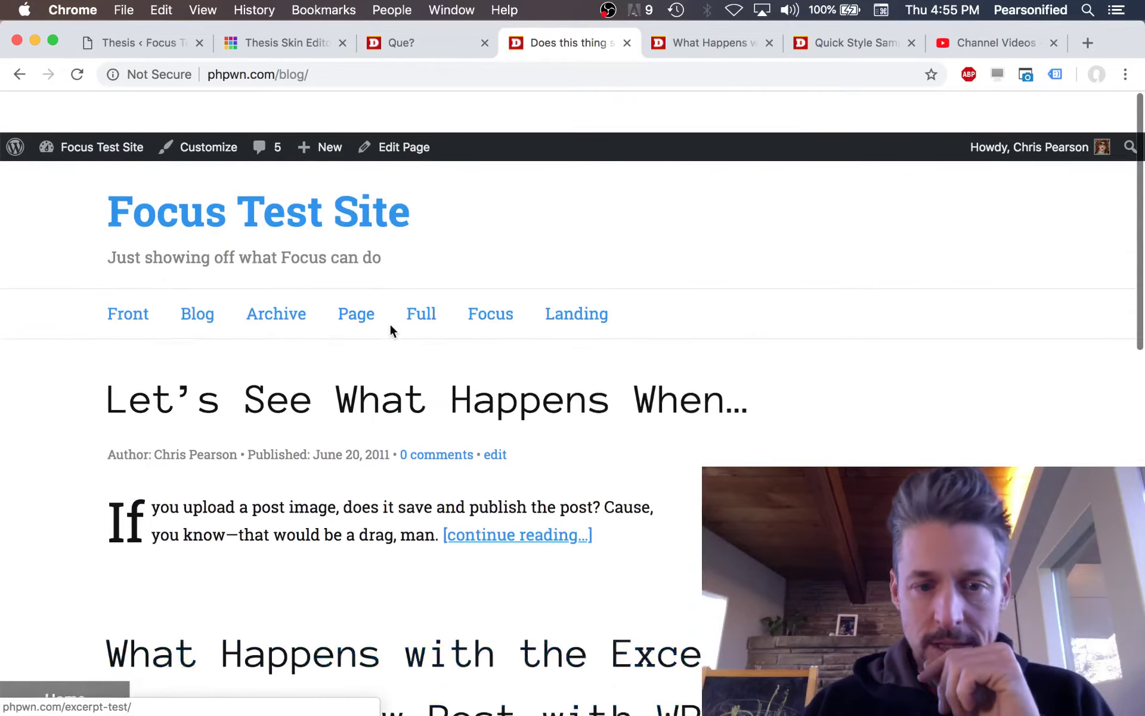
Step: Return to the skin's design options, review the Base Fonts settings and their variables, and collapse that section
{"action": "left_click", "coordinate": [139, 37]}
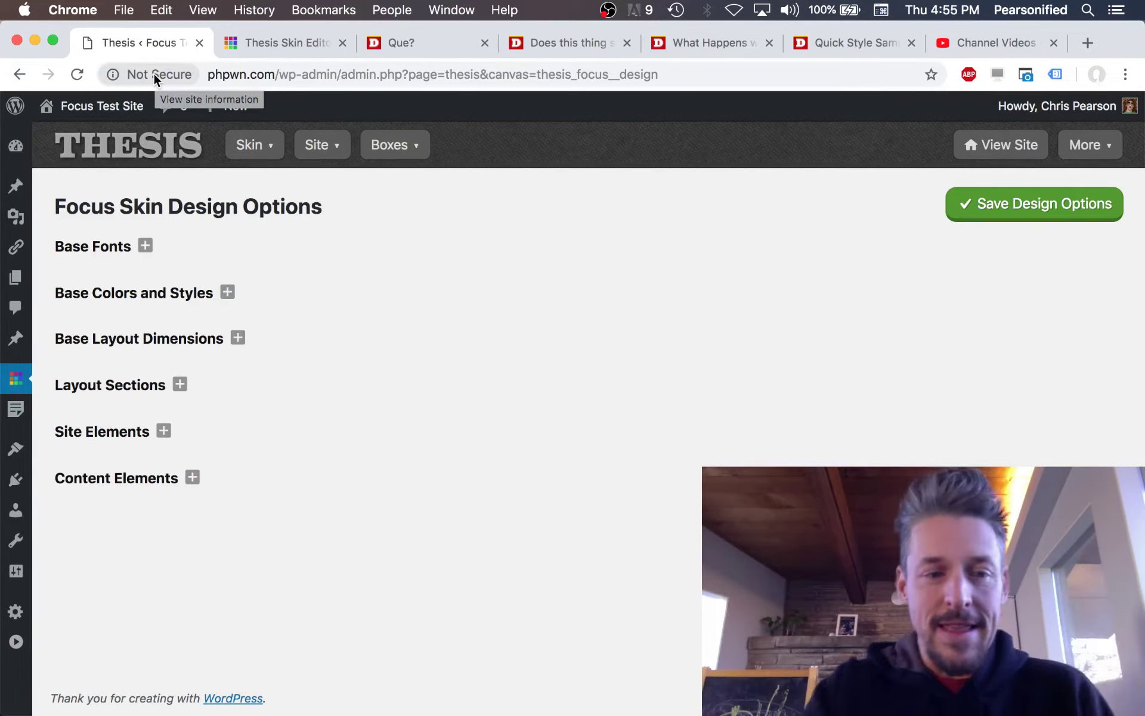
{"action": "left_click", "coordinate": [123, 297]}
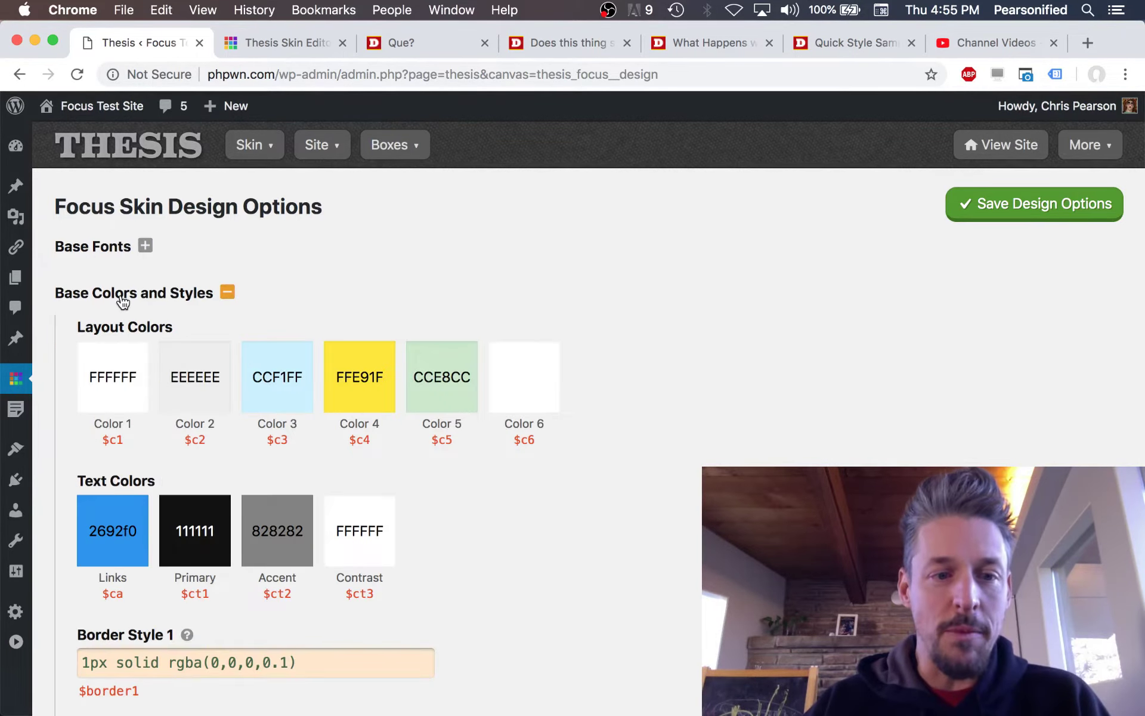
{"action": "left_click", "coordinate": [118, 296]}
{"action": "left_click", "coordinate": [122, 245]}
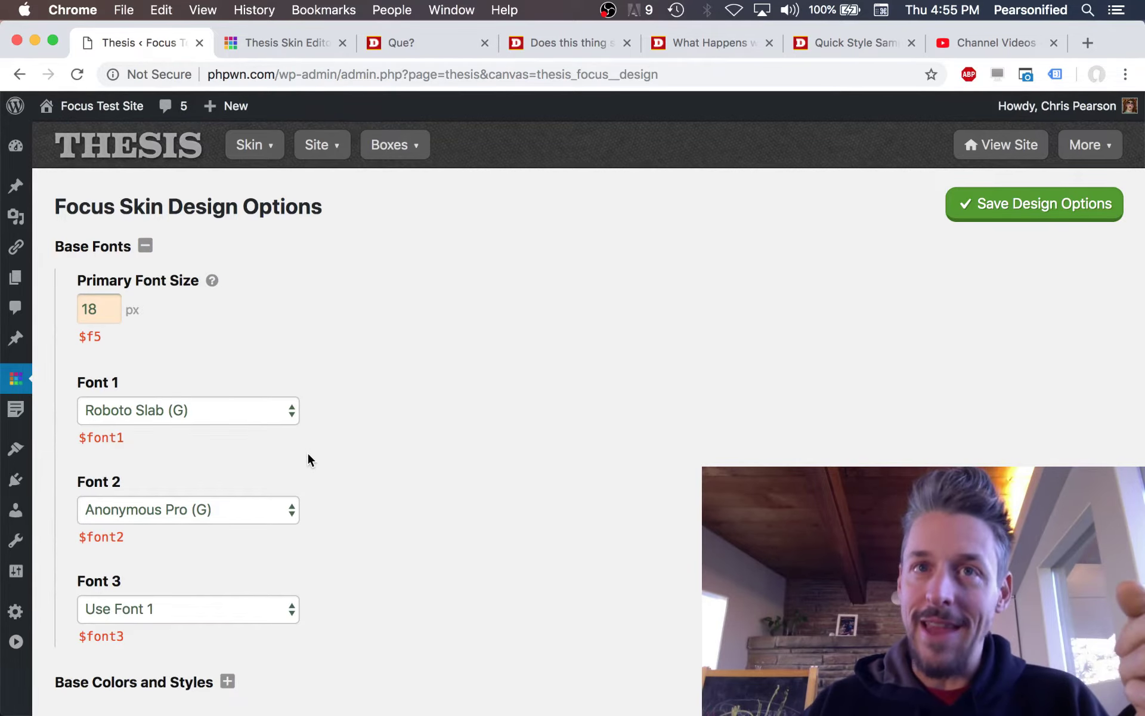
{"action": "scroll", "coordinate": [245, 499], "scroll_direction": "down", "scroll_amount": 4}
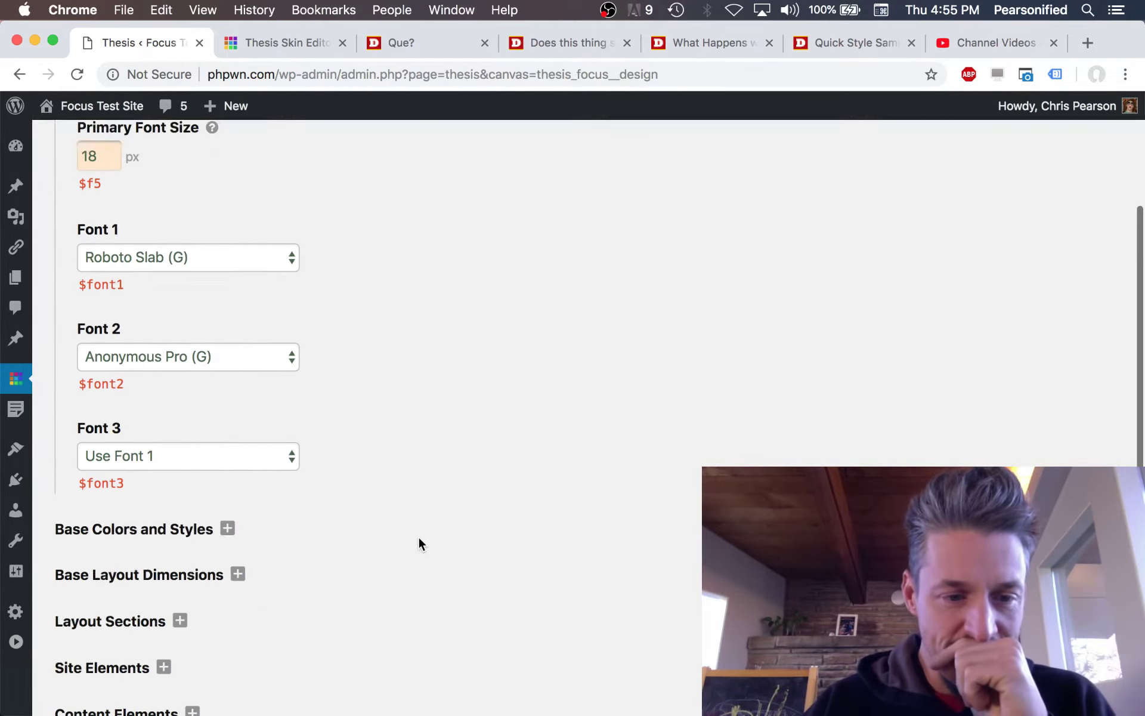
{"action": "scroll", "coordinate": [161, 465], "scroll_direction": "up", "scroll_amount": 3}
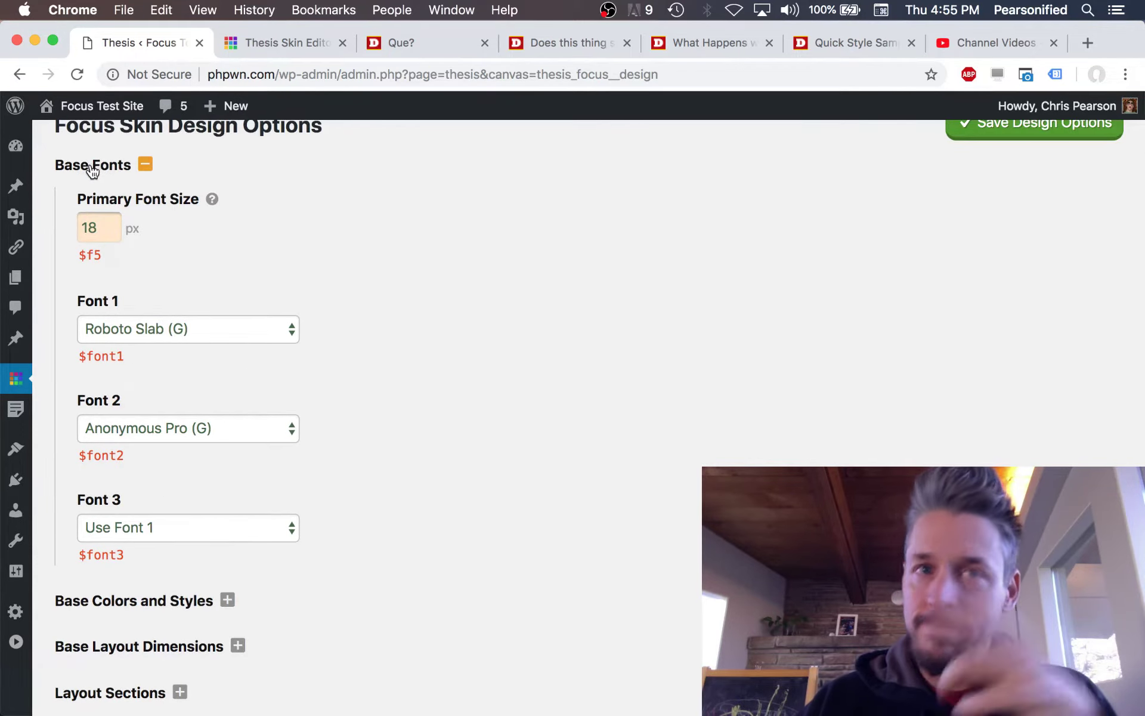
{"action": "left_click", "coordinate": [91, 170]}
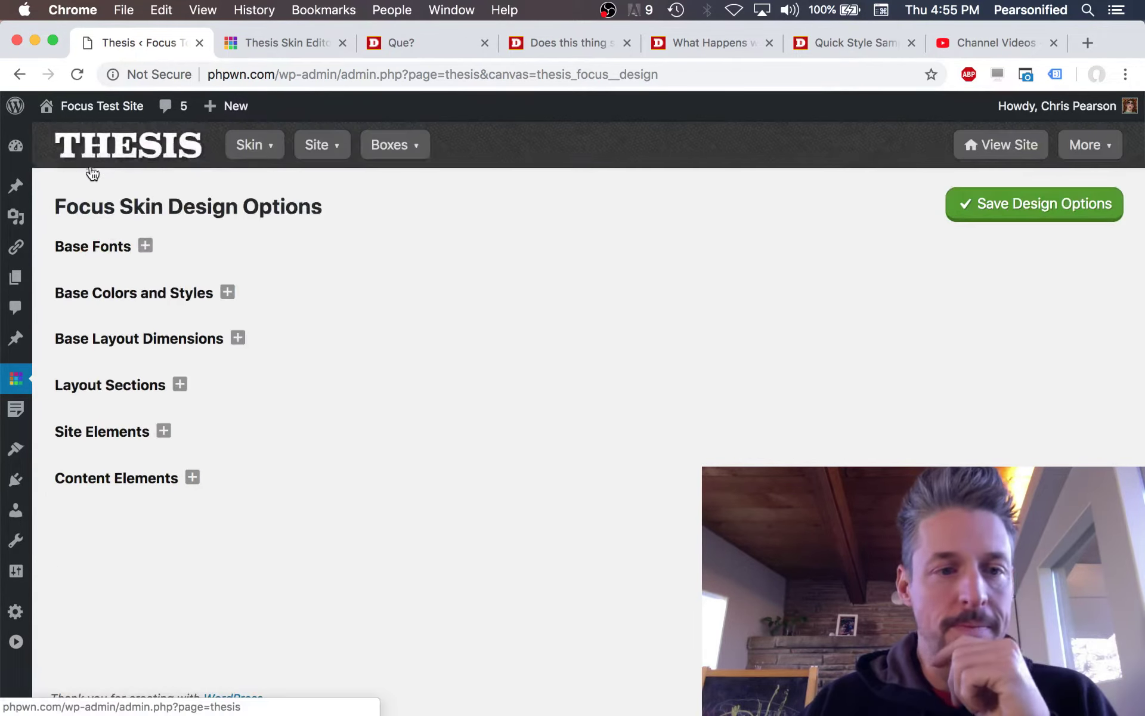
Step: Expand Base Colors and Styles and look over the layout colors, text colors and border styles
{"action": "left_click", "coordinate": [127, 305]}
{"action": "scroll", "coordinate": [298, 388], "scroll_direction": "down", "scroll_amount": 2}
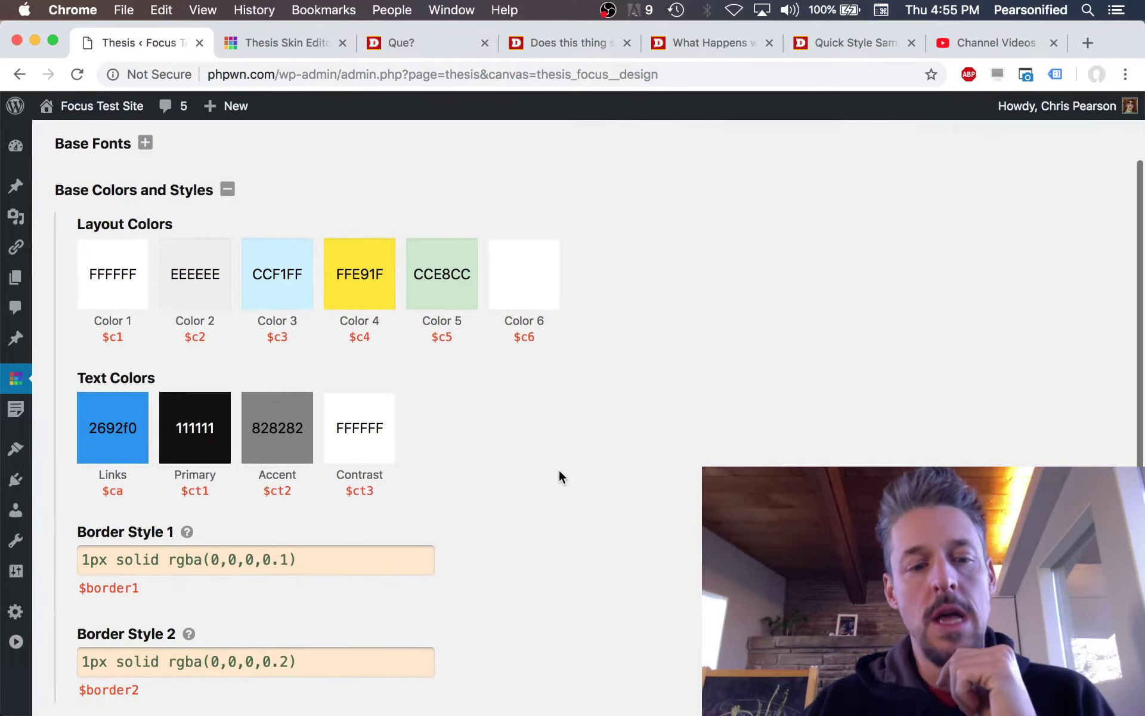
{"action": "scroll", "coordinate": [559, 471], "scroll_direction": "down", "scroll_amount": 2}
{"action": "scroll", "coordinate": [559, 472], "scroll_direction": "up", "scroll_amount": 2}
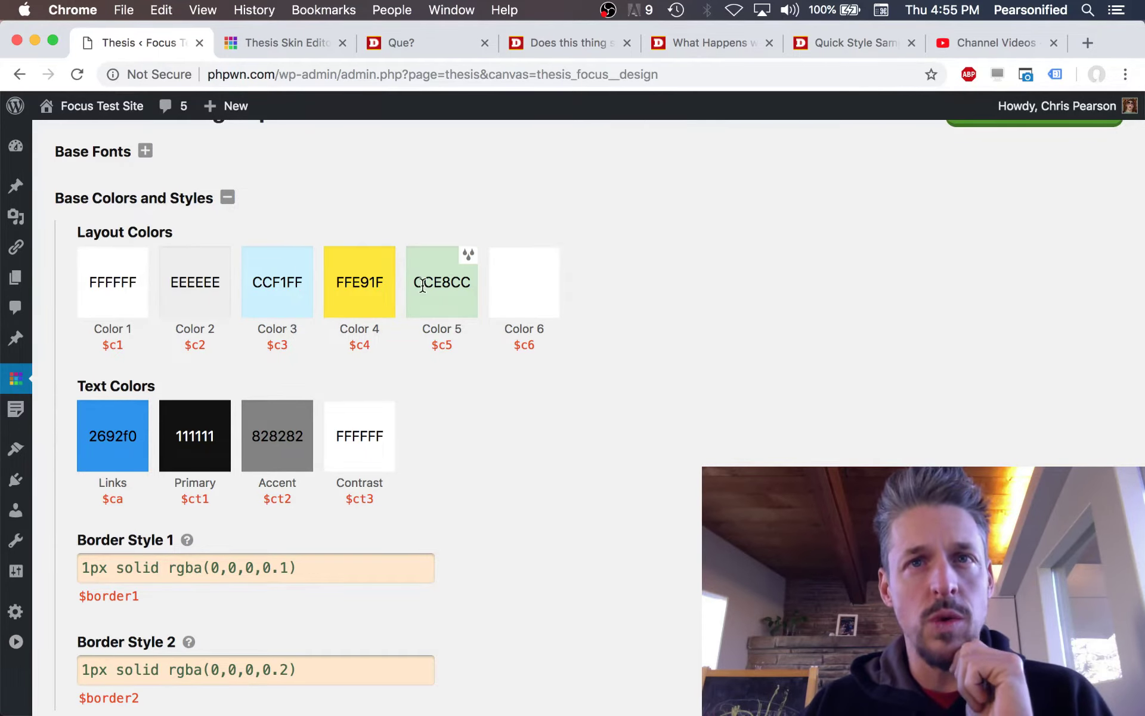
Step: Look through the blog page and the Quick Style Sampler page, examining the background colors of the alerts, notes and content boxes
{"action": "left_click", "coordinate": [395, 48]}
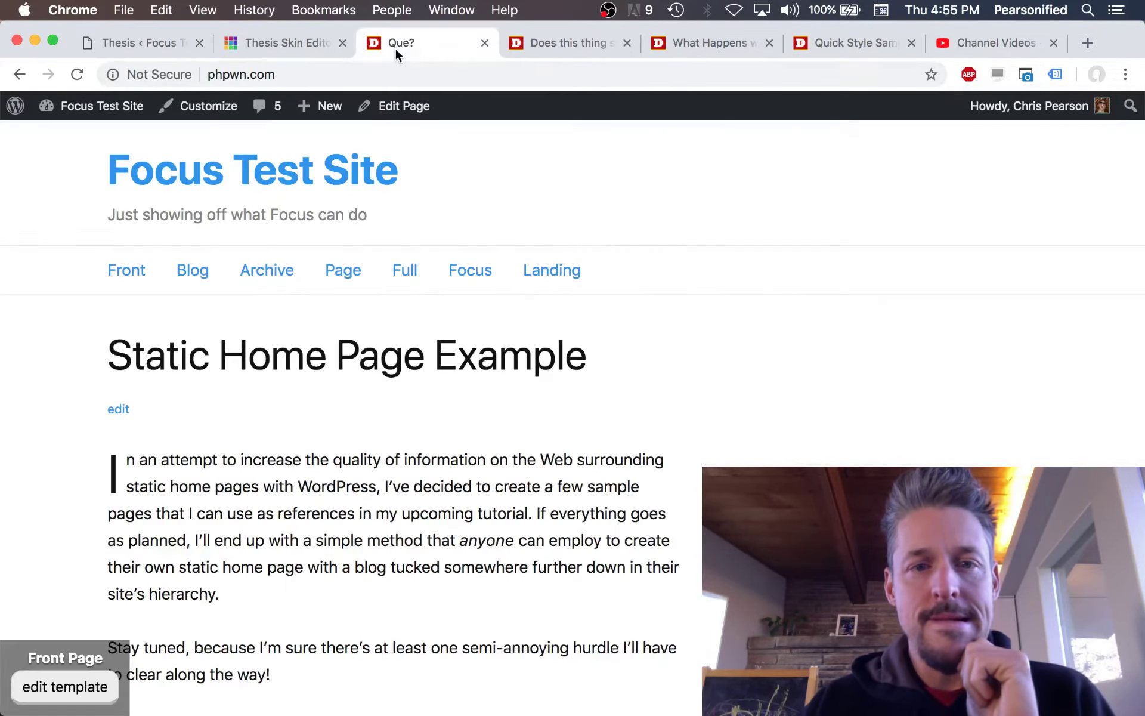
{"action": "left_click", "coordinate": [527, 44]}
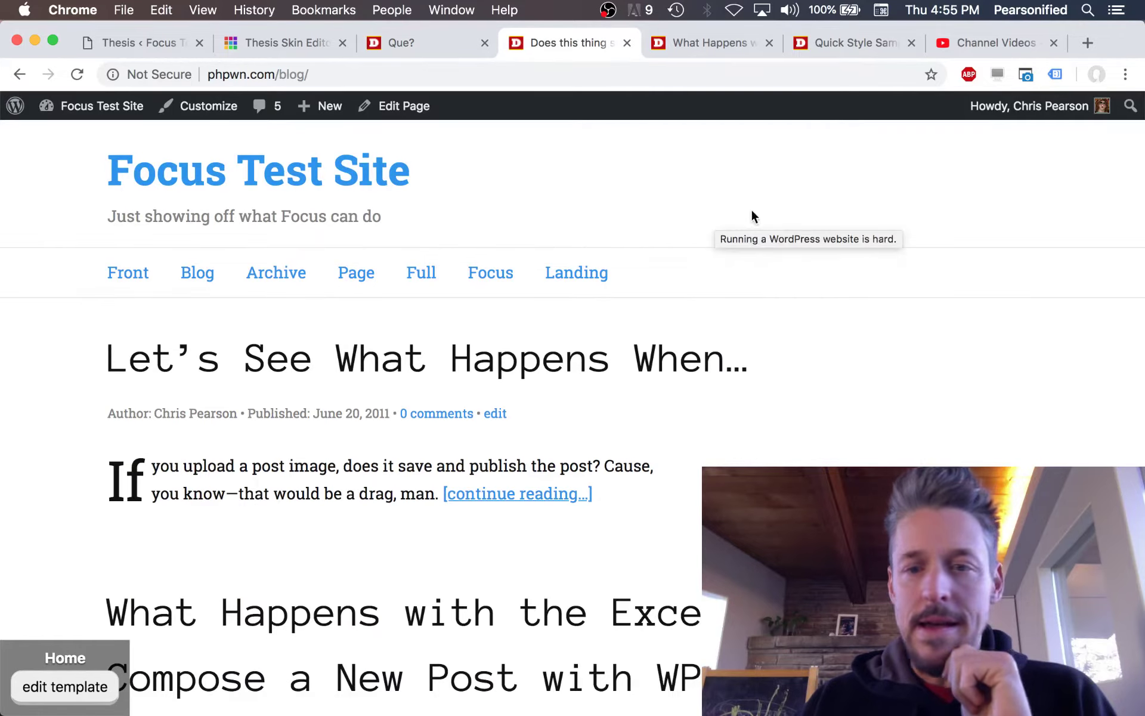
{"action": "scroll", "coordinate": [1046, 304], "scroll_direction": "down", "scroll_amount": 15}
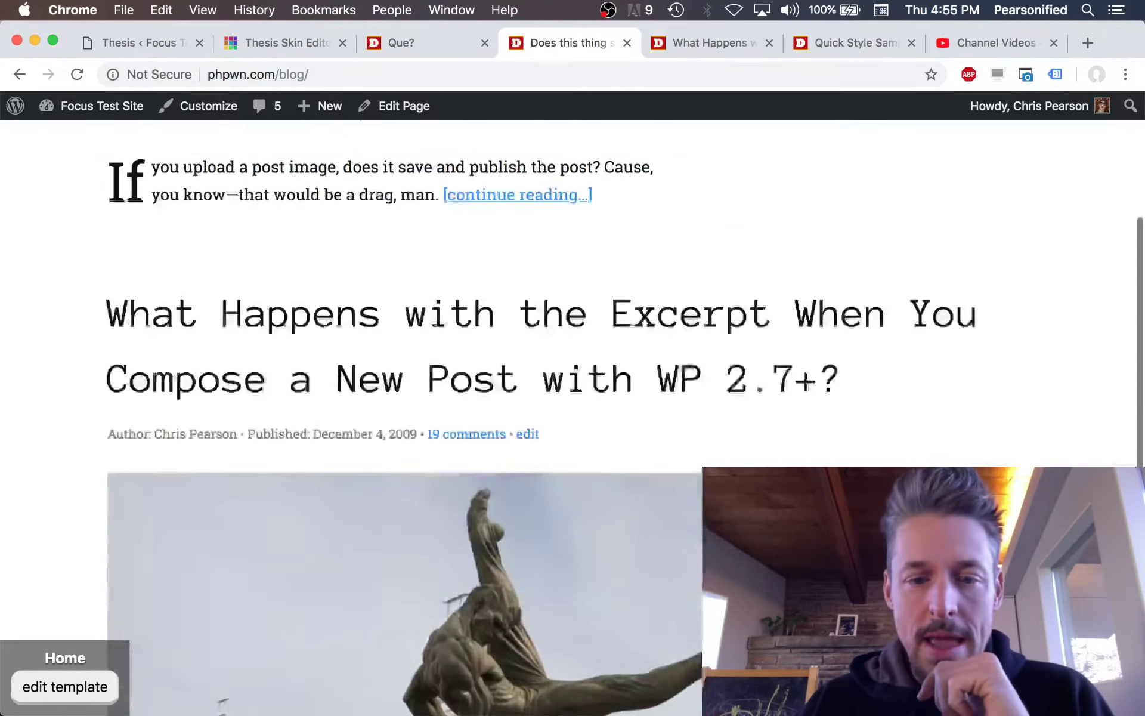
{"action": "scroll", "coordinate": [809, 370], "scroll_direction": "up", "scroll_amount": 15}
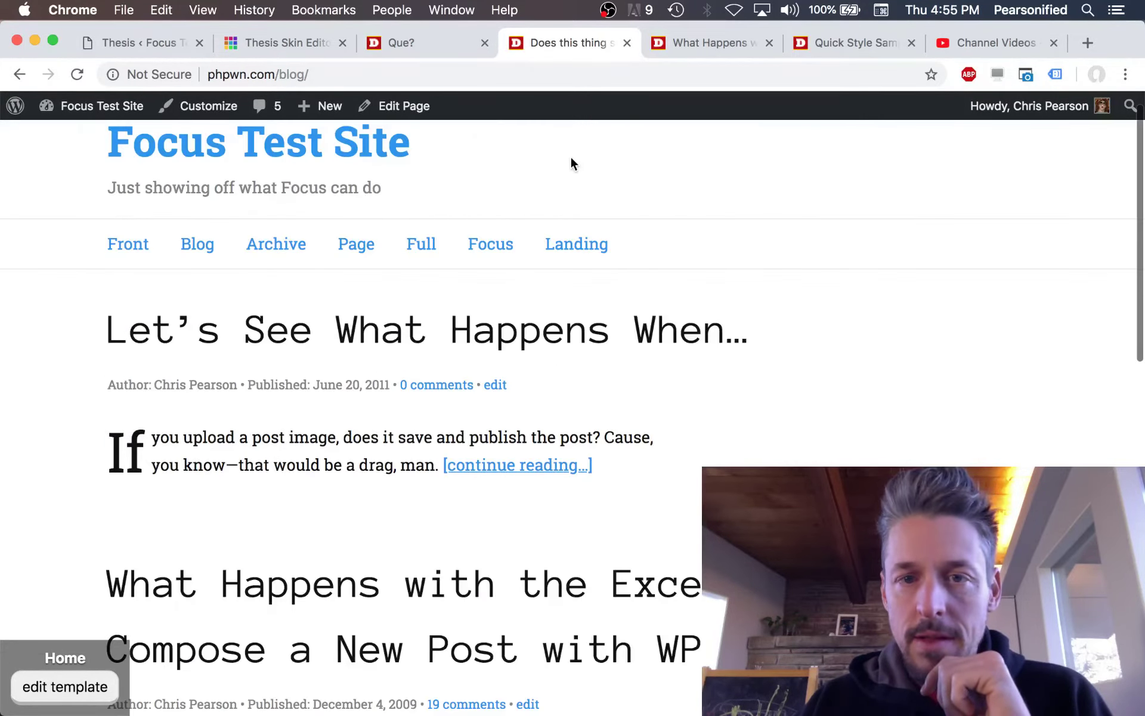
{"action": "left_click", "coordinate": [841, 42]}
{"action": "scroll", "coordinate": [815, 465], "scroll_direction": "down", "scroll_amount": 10}
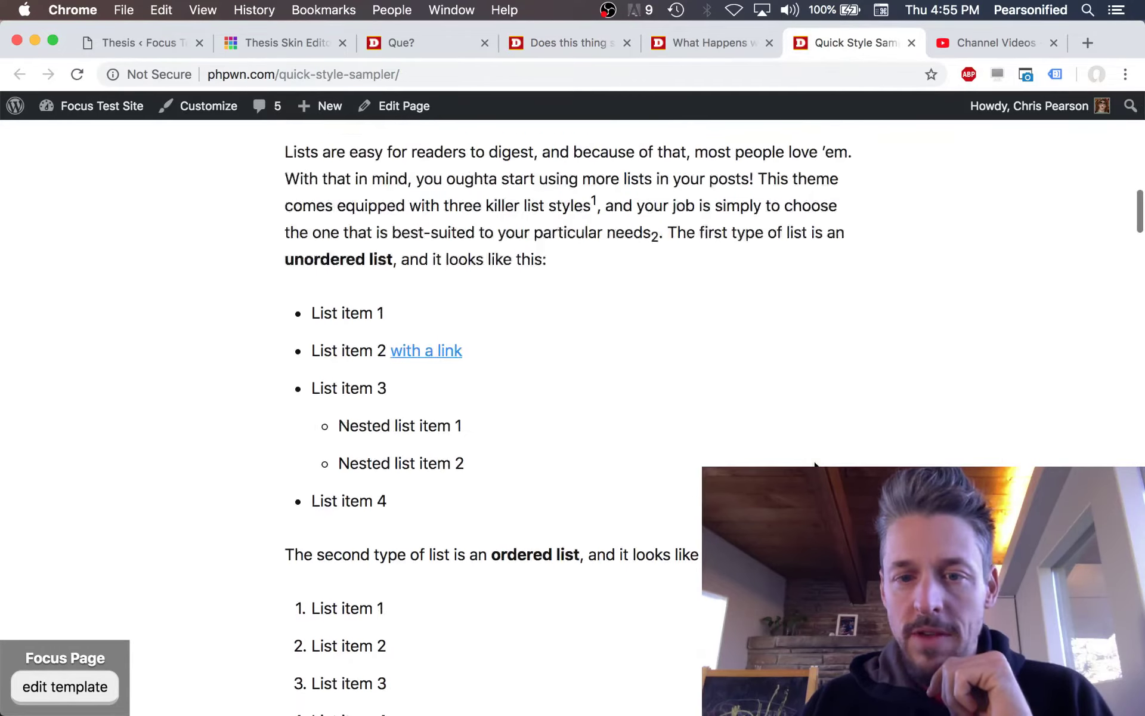
{"action": "scroll", "coordinate": [815, 464], "scroll_direction": "down", "scroll_amount": 15}
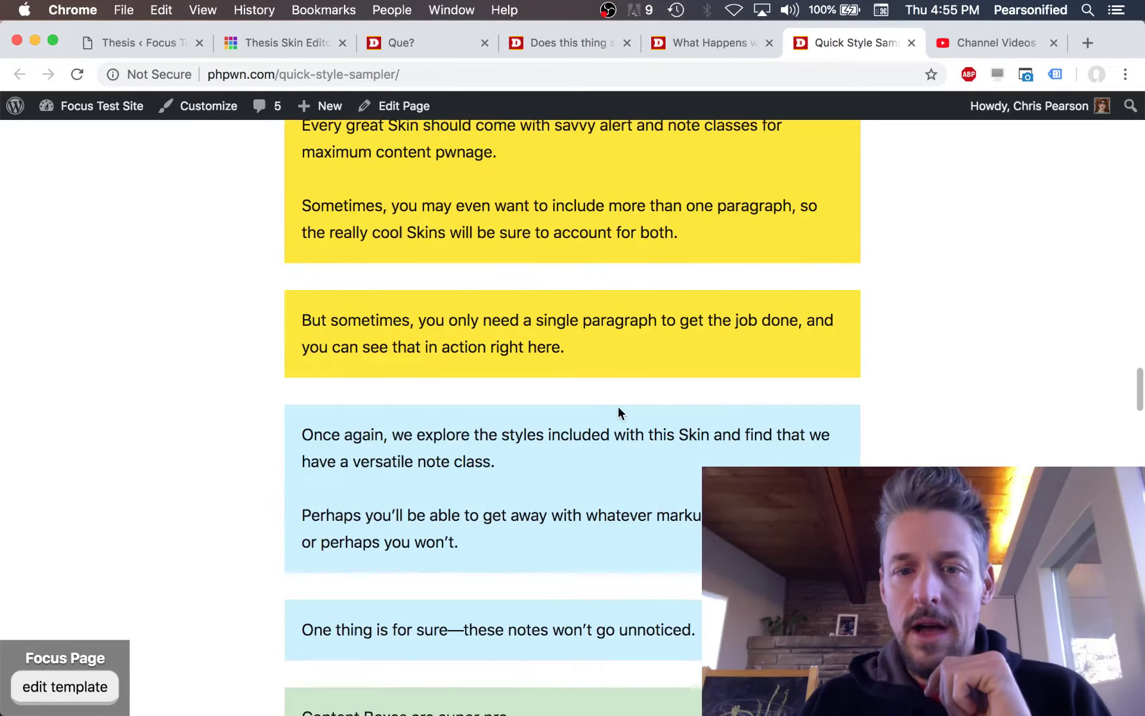
{"action": "scroll", "coordinate": [568, 403], "scroll_direction": "up", "scroll_amount": 3}
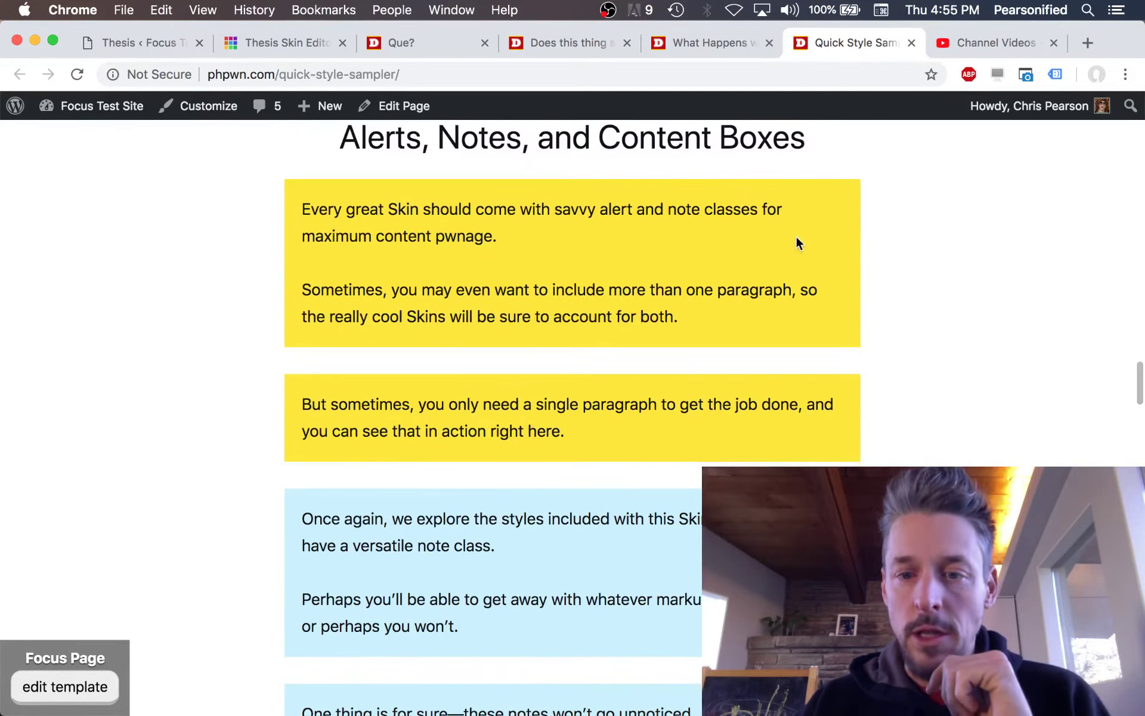
{"action": "scroll", "coordinate": [686, 456], "scroll_direction": "down", "scroll_amount": 6}
{"action": "scroll", "coordinate": [658, 398], "scroll_direction": "down", "scroll_amount": 4}
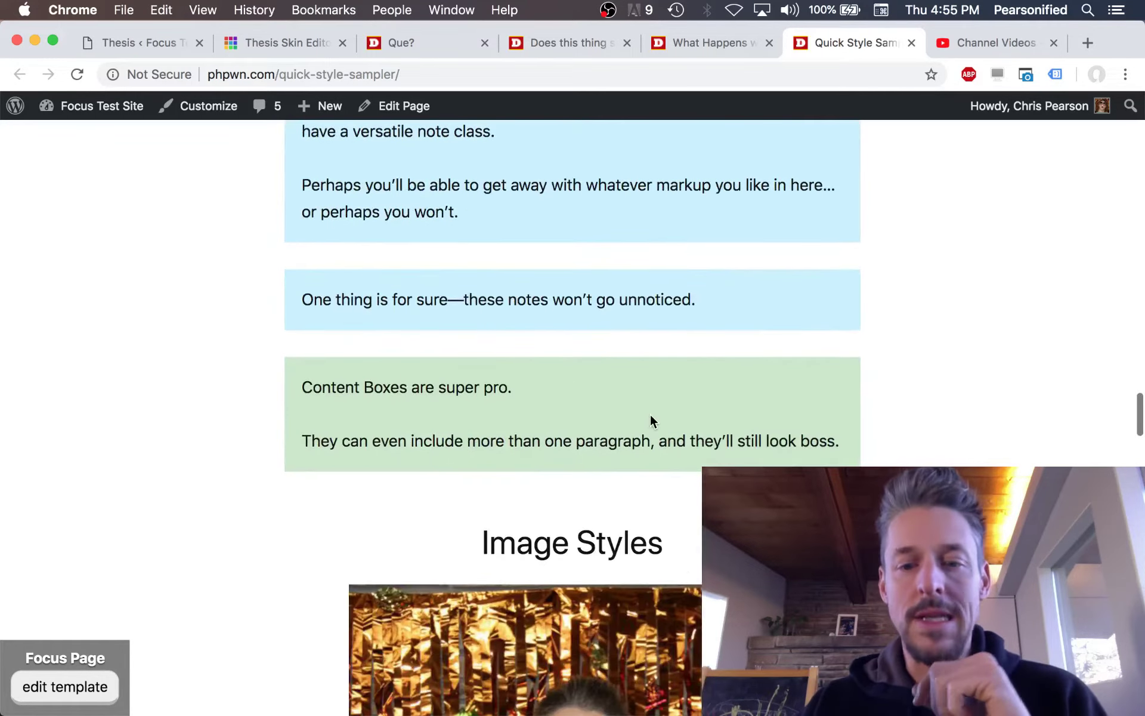
Step: Return to the design options and examine the variables for the layout colors, text colors and border styles
{"action": "left_click", "coordinate": [143, 43]}
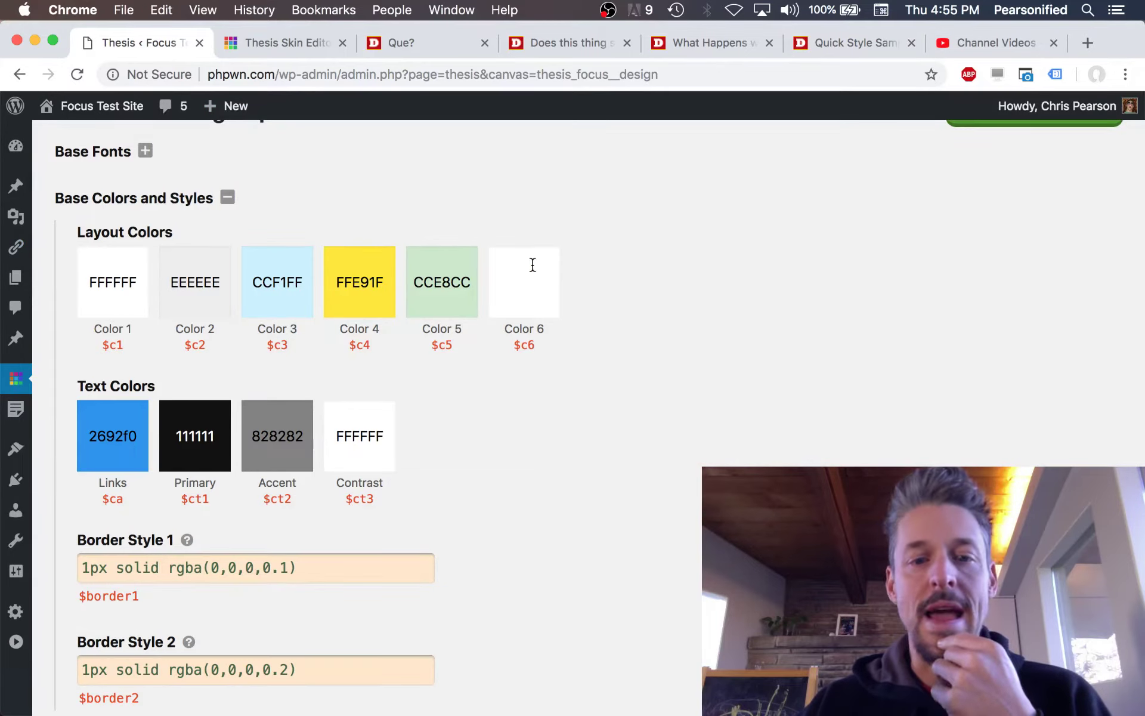
{"action": "scroll", "coordinate": [751, 313], "scroll_direction": "up", "scroll_amount": 2}
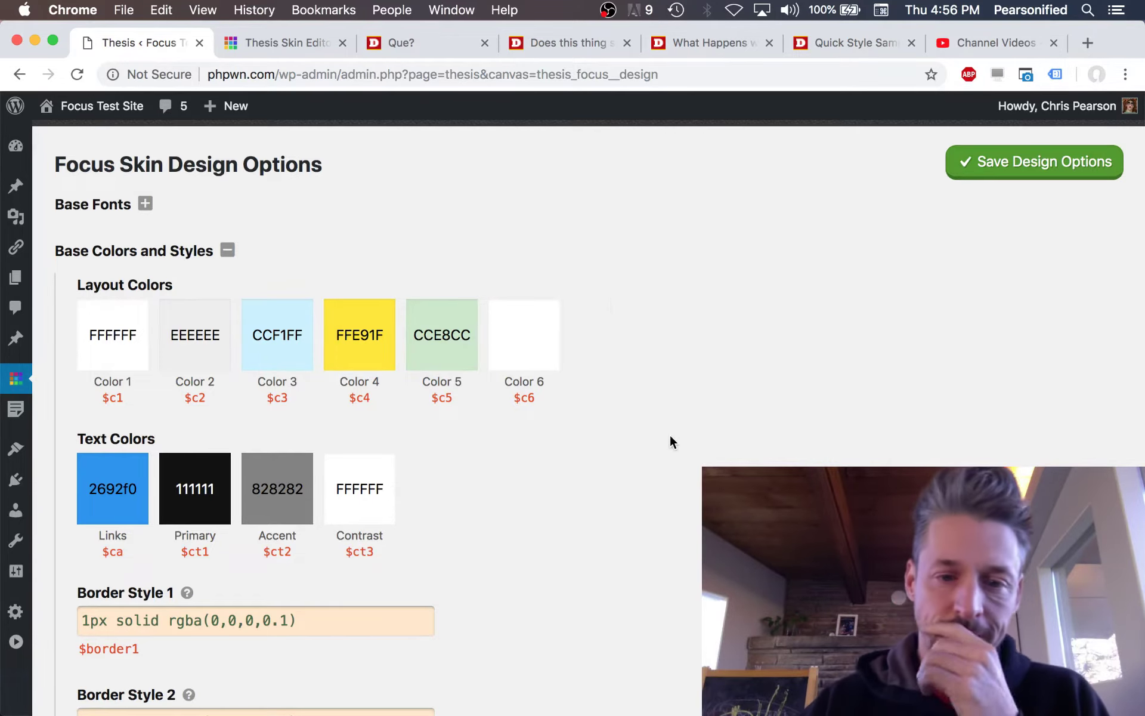
{"action": "scroll", "coordinate": [670, 440], "scroll_direction": "down", "scroll_amount": 1}
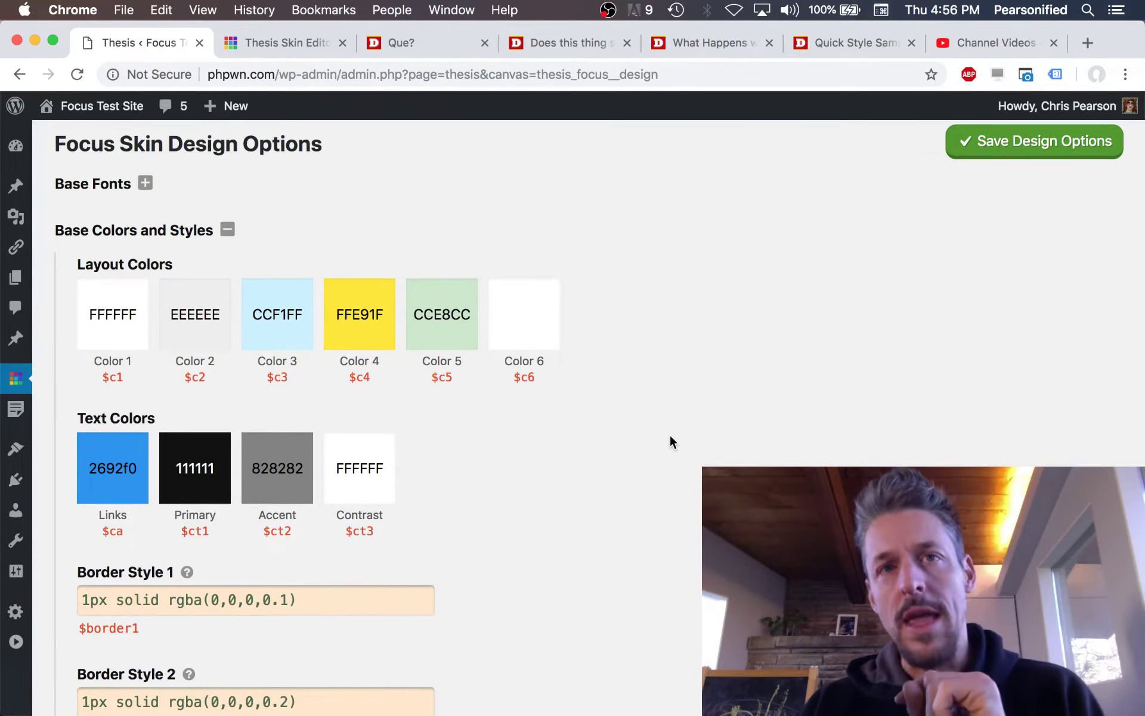
{"action": "scroll", "coordinate": [670, 440], "scroll_direction": "down", "scroll_amount": 1}
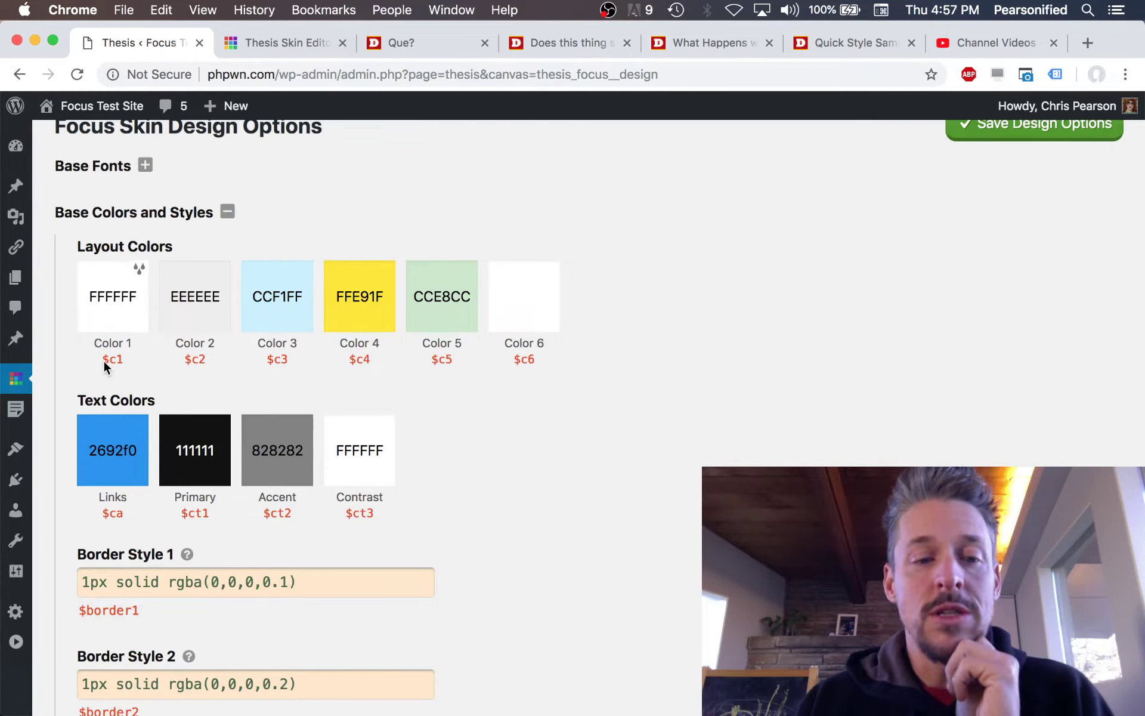
{"action": "left_click_drag", "start_coordinate": [102, 361], "coordinate": [596, 440]}
{"action": "left_click", "coordinate": [596, 440]}
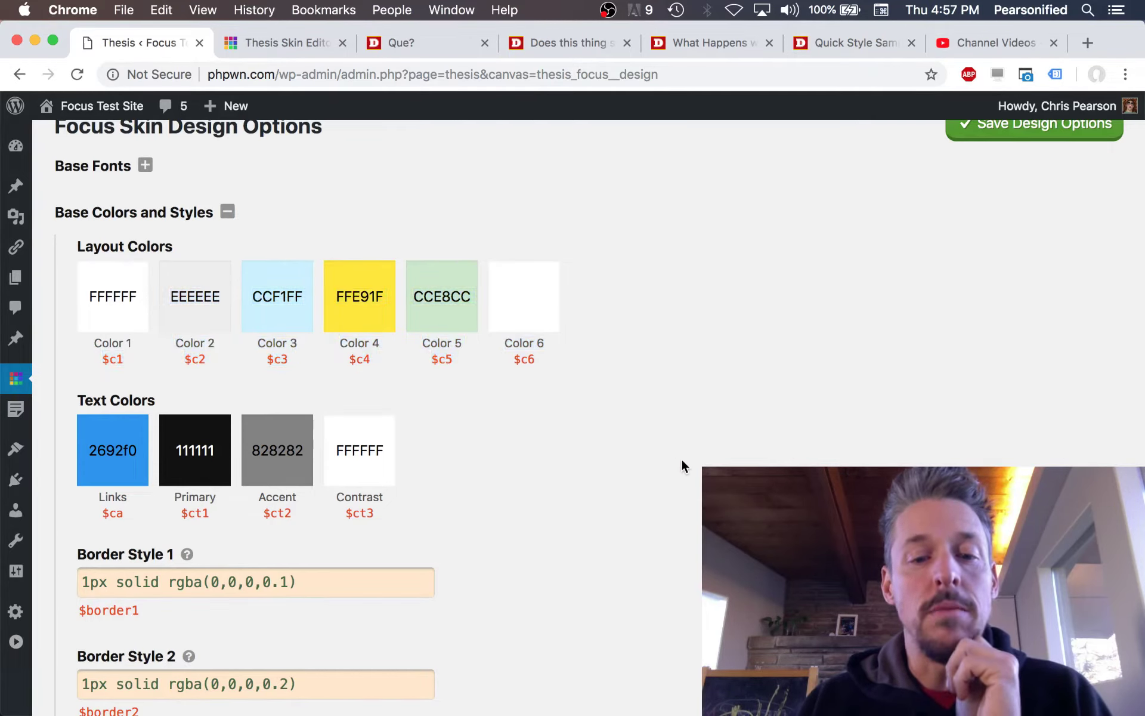
{"action": "scroll", "coordinate": [677, 477], "scroll_direction": "down", "scroll_amount": 3}
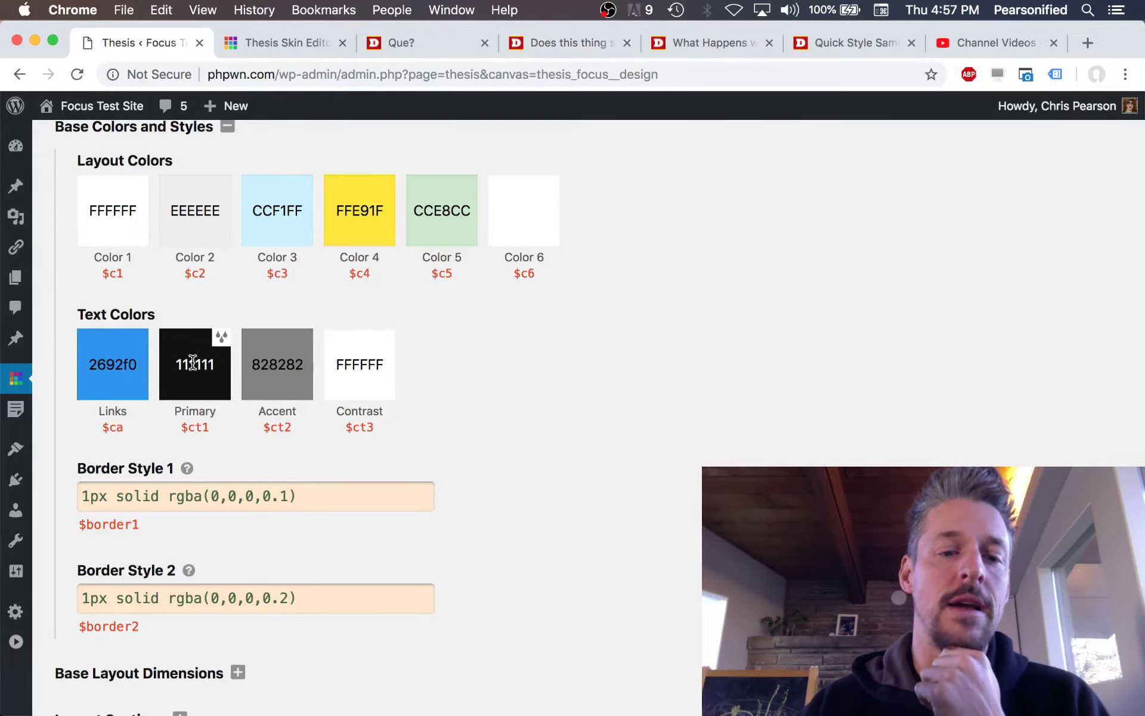
Step: Look through the blog page and examine the link, primary and accent text colors, the byline text and the divider lines
{"action": "left_click", "coordinate": [583, 37]}
{"action": "scroll", "coordinate": [405, 272], "scroll_direction": "up", "scroll_amount": 1}
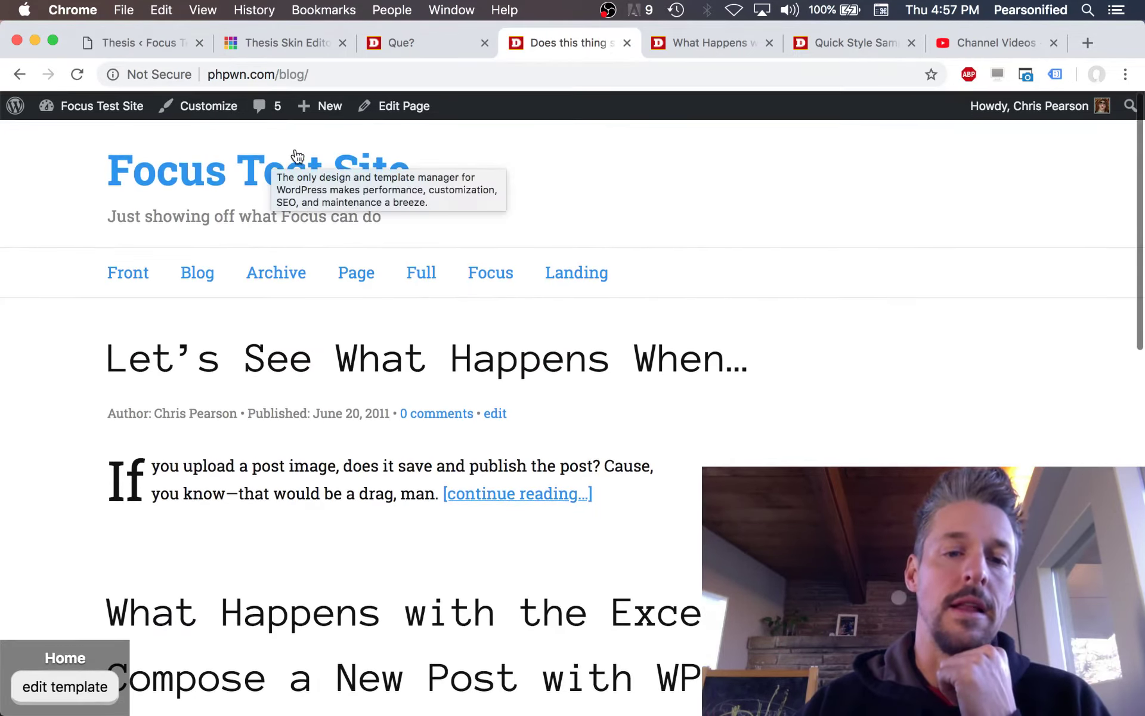
{"action": "scroll", "coordinate": [847, 386], "scroll_direction": "down", "scroll_amount": 3}
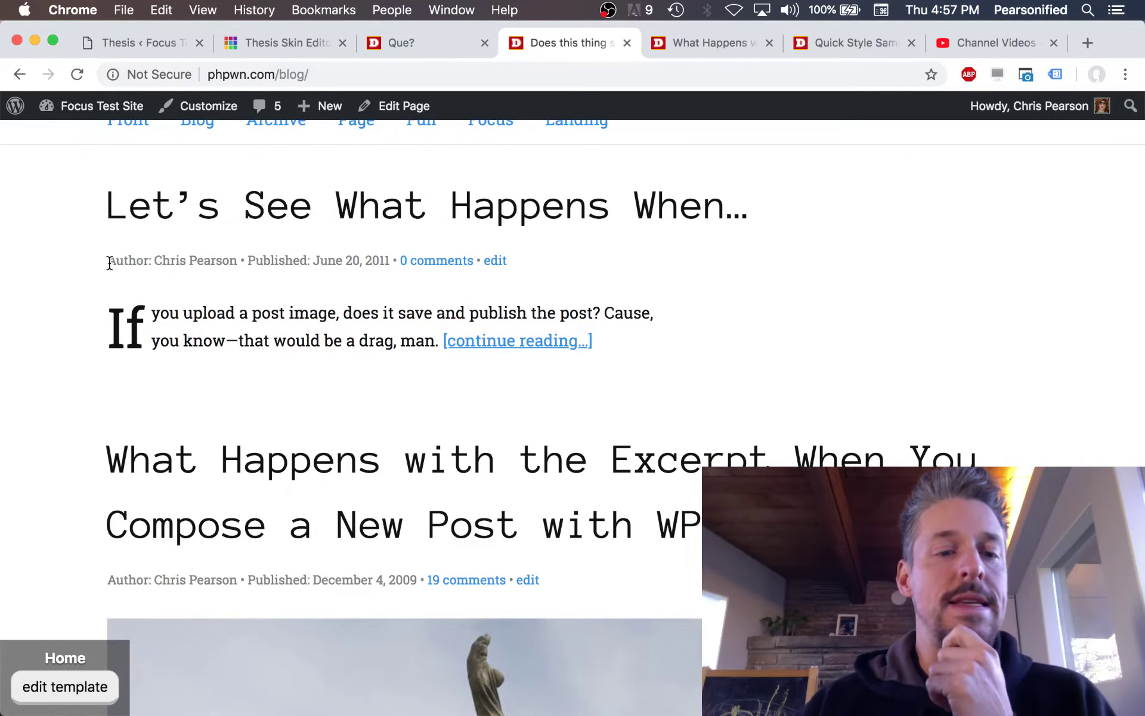
{"action": "left_click_drag", "start_coordinate": [109, 263], "coordinate": [371, 257]}
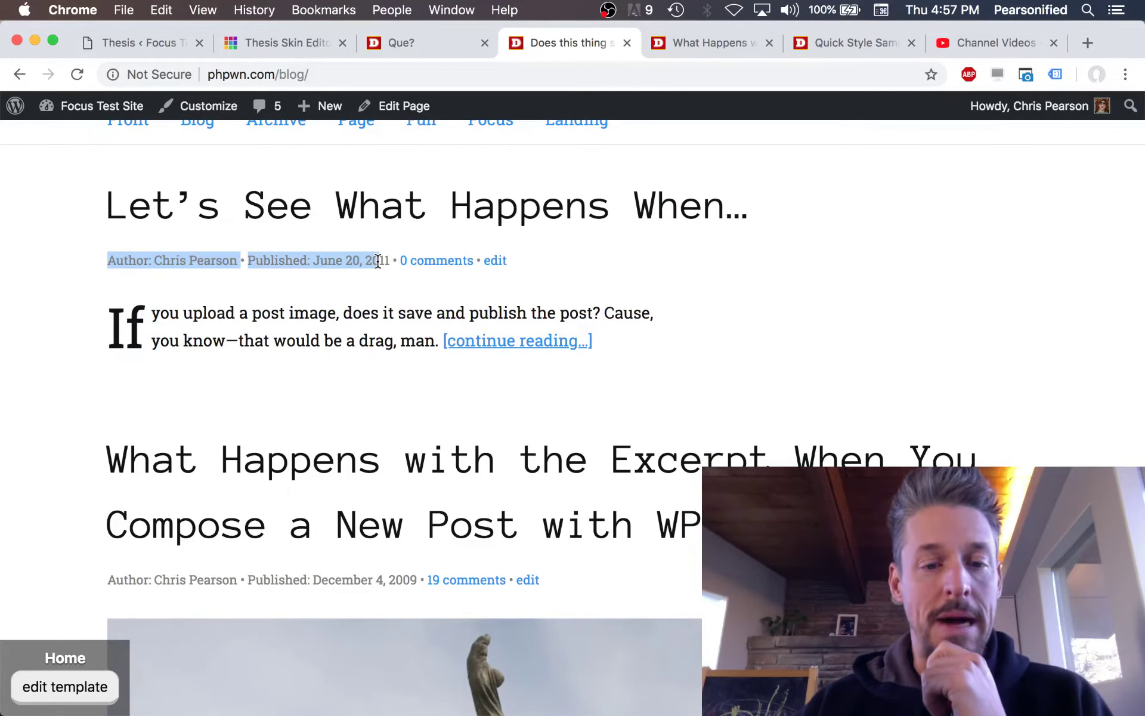
{"action": "left_click", "coordinate": [378, 260]}
{"action": "scroll", "coordinate": [443, 474], "scroll_direction": "down", "scroll_amount": 12}
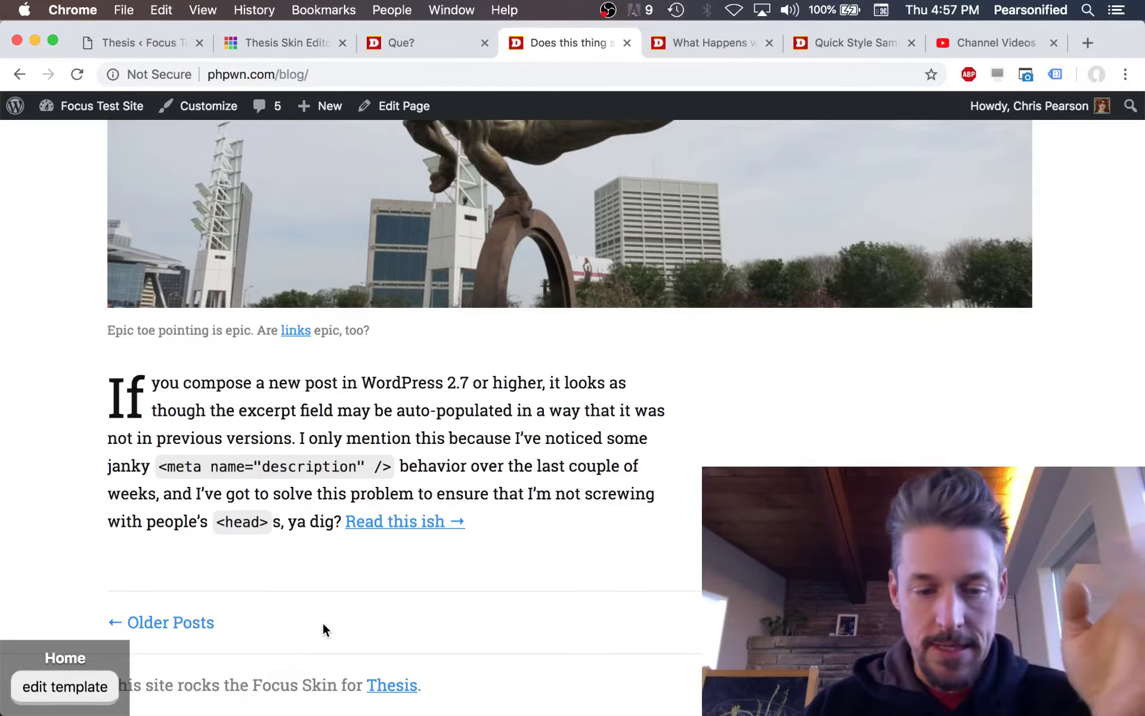
{"action": "scroll", "coordinate": [316, 650], "scroll_direction": "up", "scroll_amount": 15}
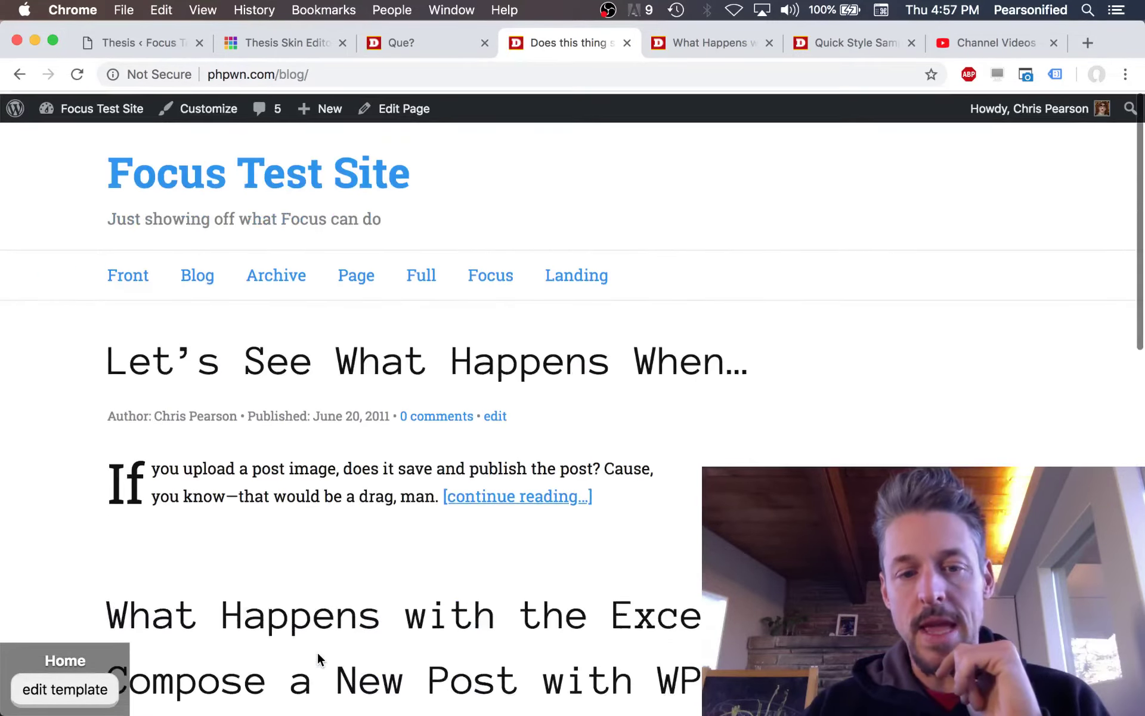
{"action": "scroll", "coordinate": [529, 377], "scroll_direction": "down", "scroll_amount": 15}
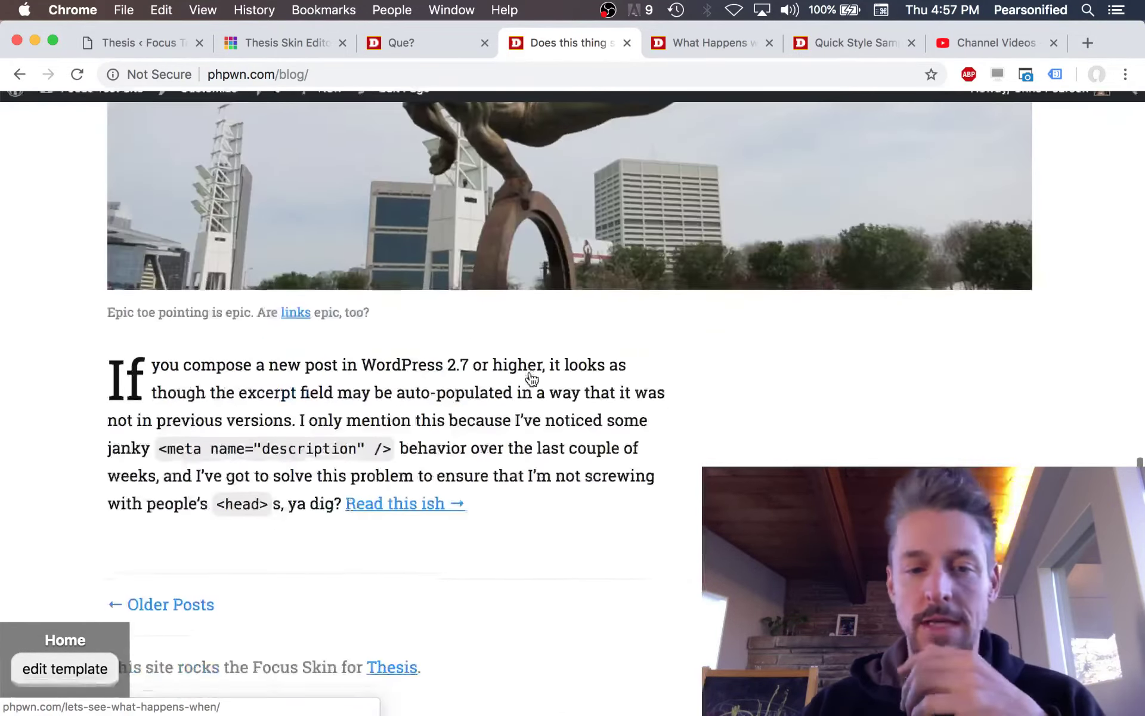
{"action": "scroll", "coordinate": [314, 454], "scroll_direction": "up", "scroll_amount": 15}
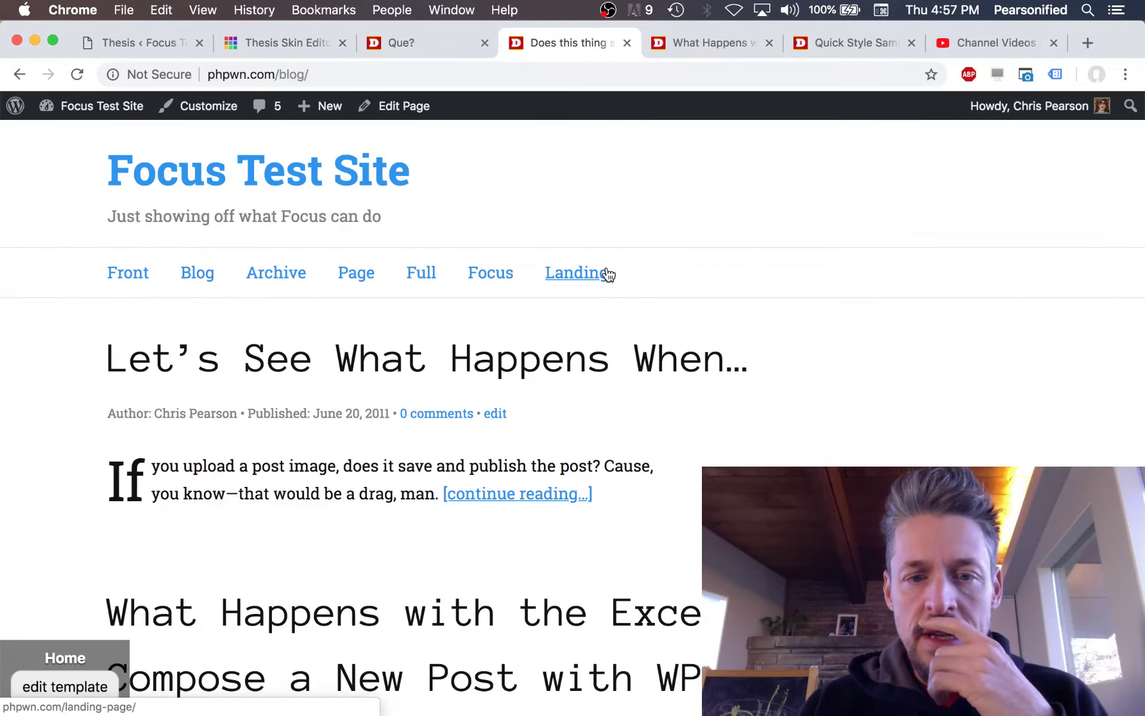
Step: Compare the blog page with the single post page and look through the post down to its comment form
{"action": "left_click", "coordinate": [656, 46]}
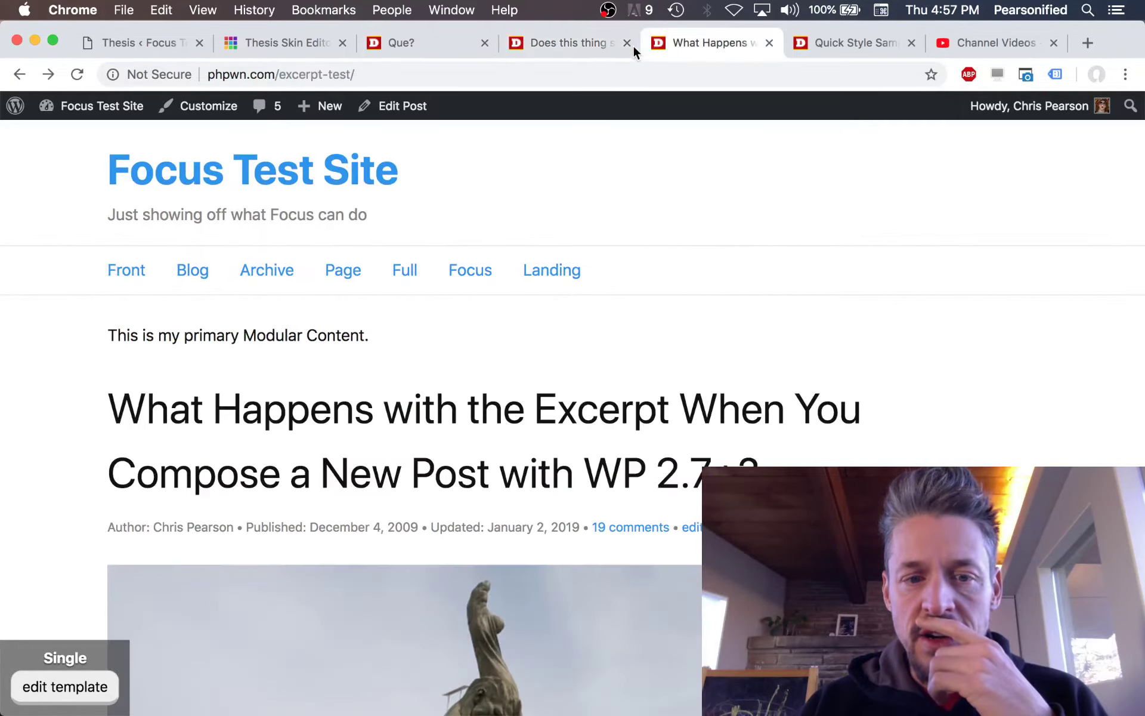
{"action": "left_click", "coordinate": [567, 44]}
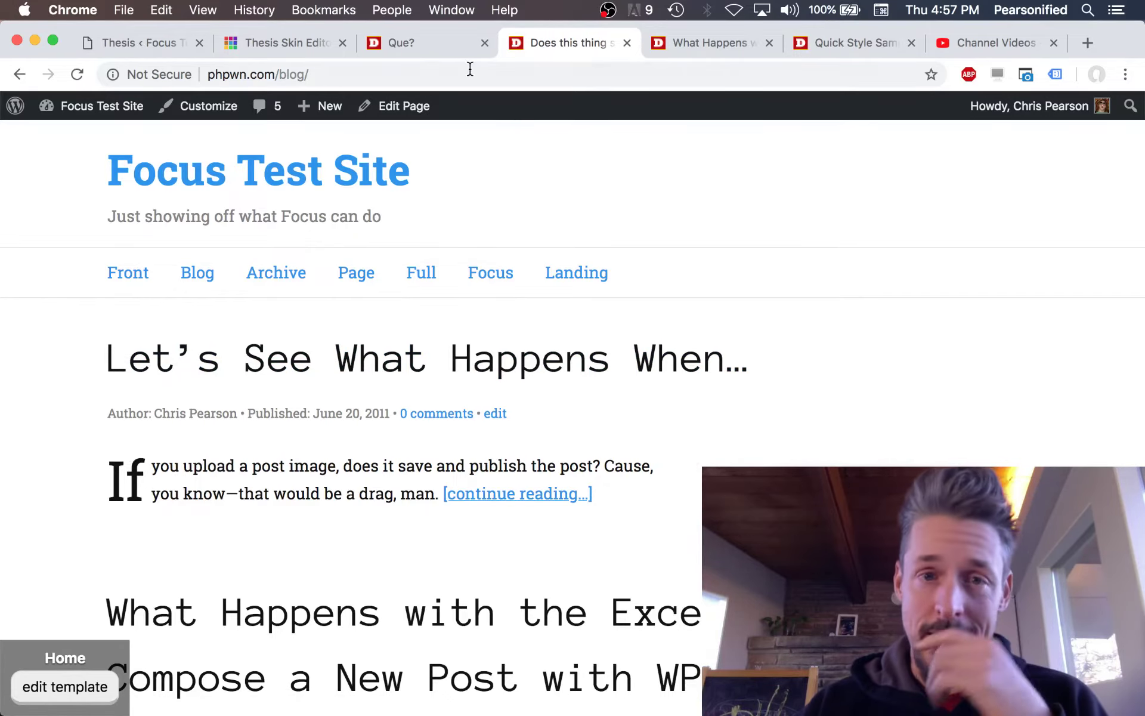
{"action": "left_click", "coordinate": [692, 47]}
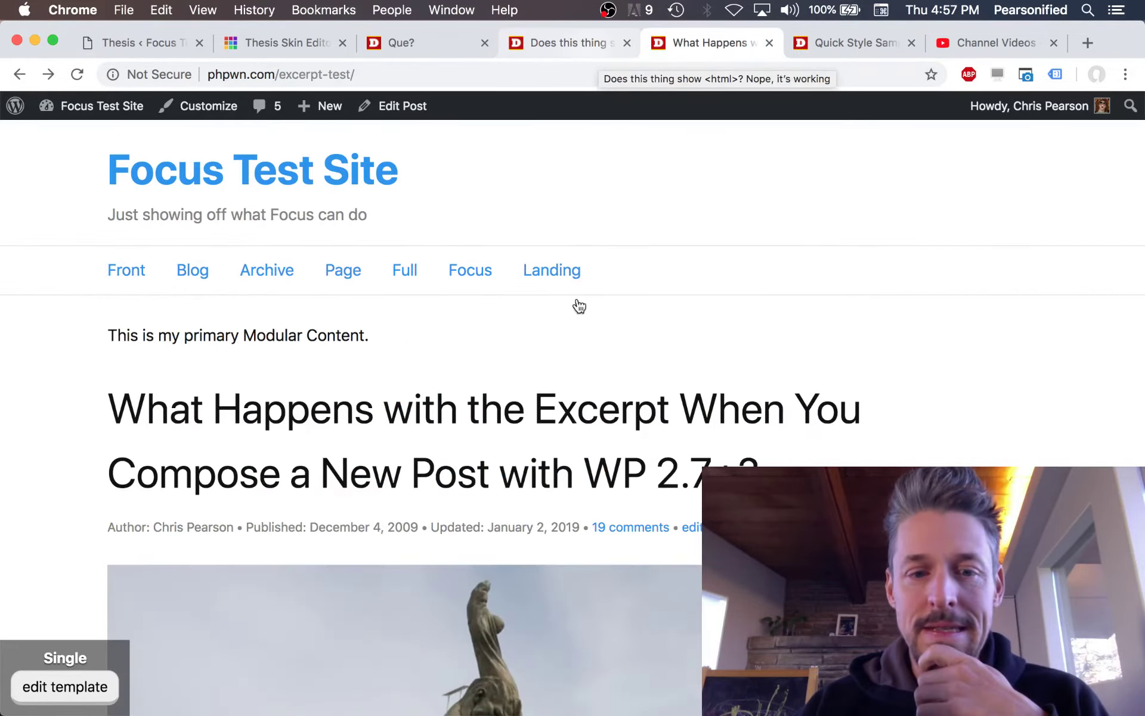
{"action": "scroll", "coordinate": [577, 302], "scroll_direction": "down", "scroll_amount": 20}
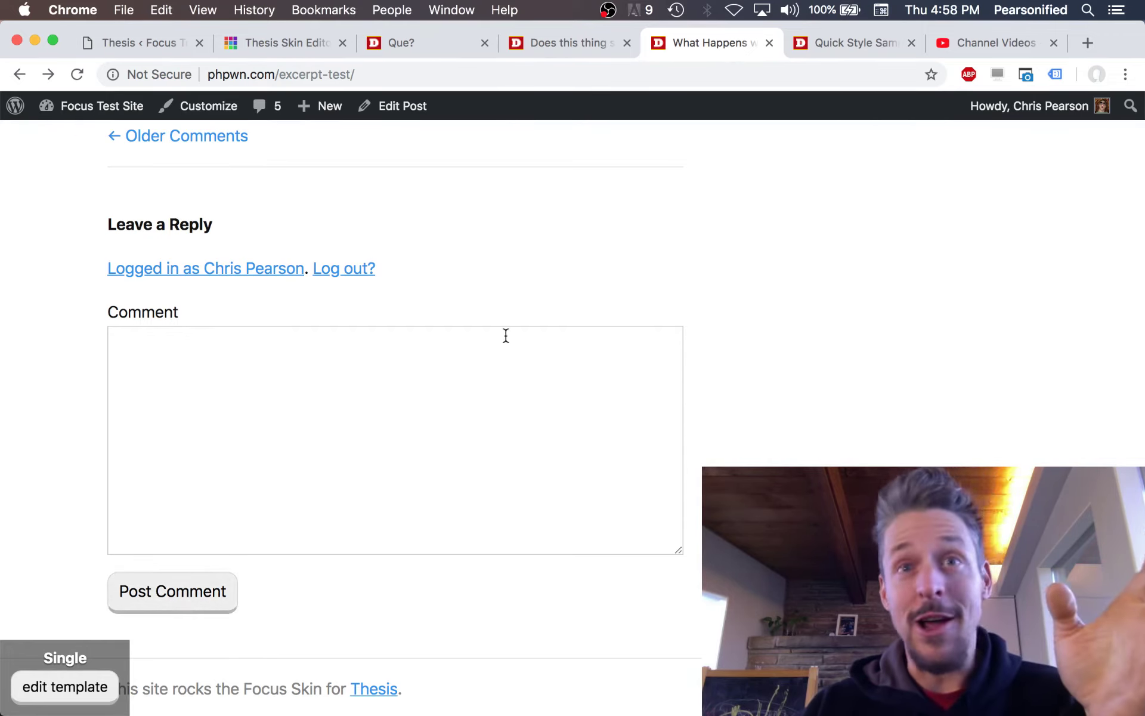
Step: Return to the skin's design options and examine the text colors and the Border Style 1 value
{"action": "left_click", "coordinate": [158, 48]}
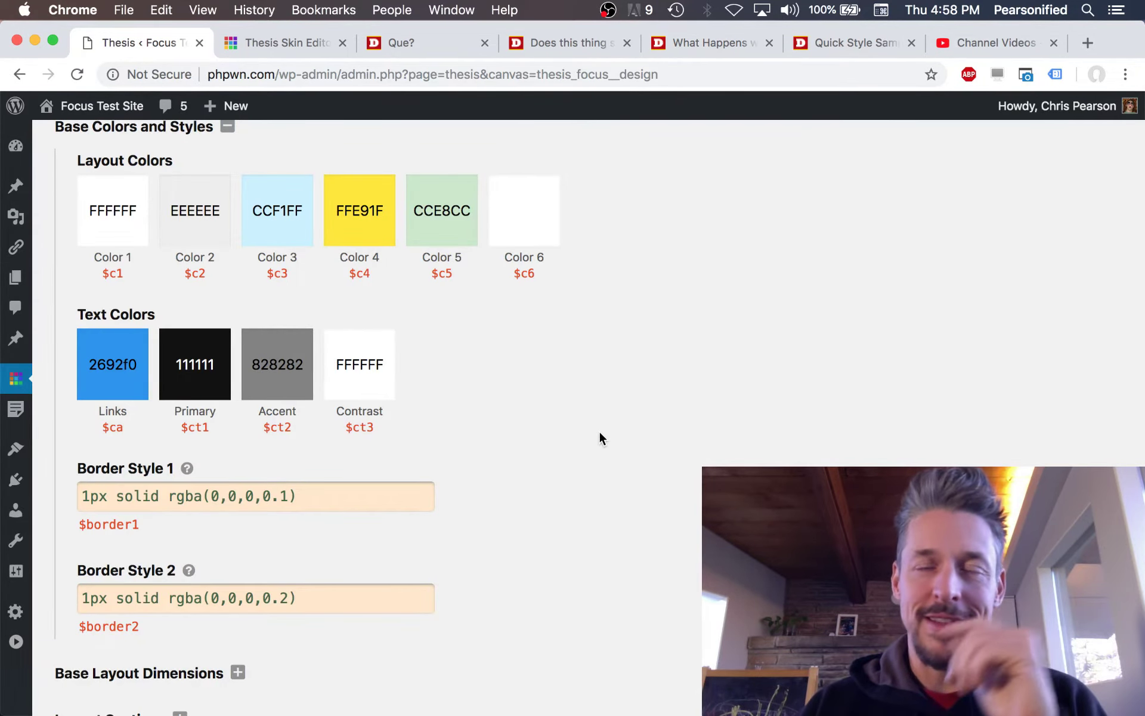
{"action": "scroll", "coordinate": [599, 437], "scroll_direction": "down", "scroll_amount": 3}
{"action": "scroll", "coordinate": [600, 439], "scroll_direction": "up", "scroll_amount": 3}
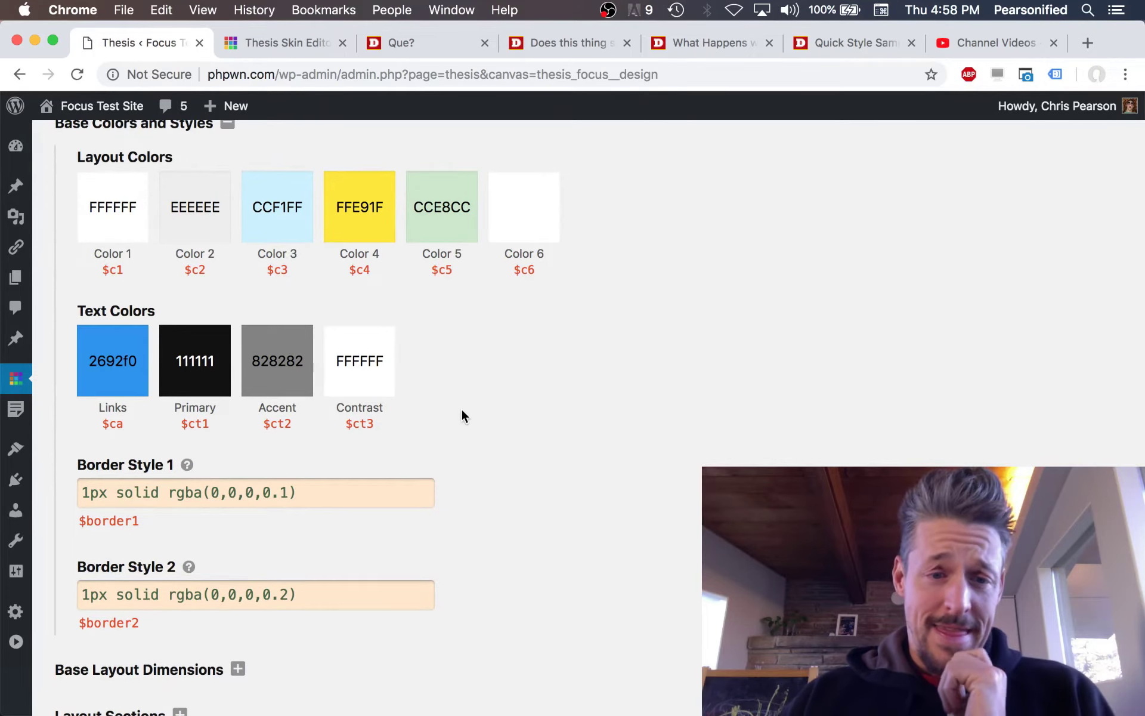
{"action": "scroll", "coordinate": [463, 416], "scroll_direction": "up", "scroll_amount": 2}
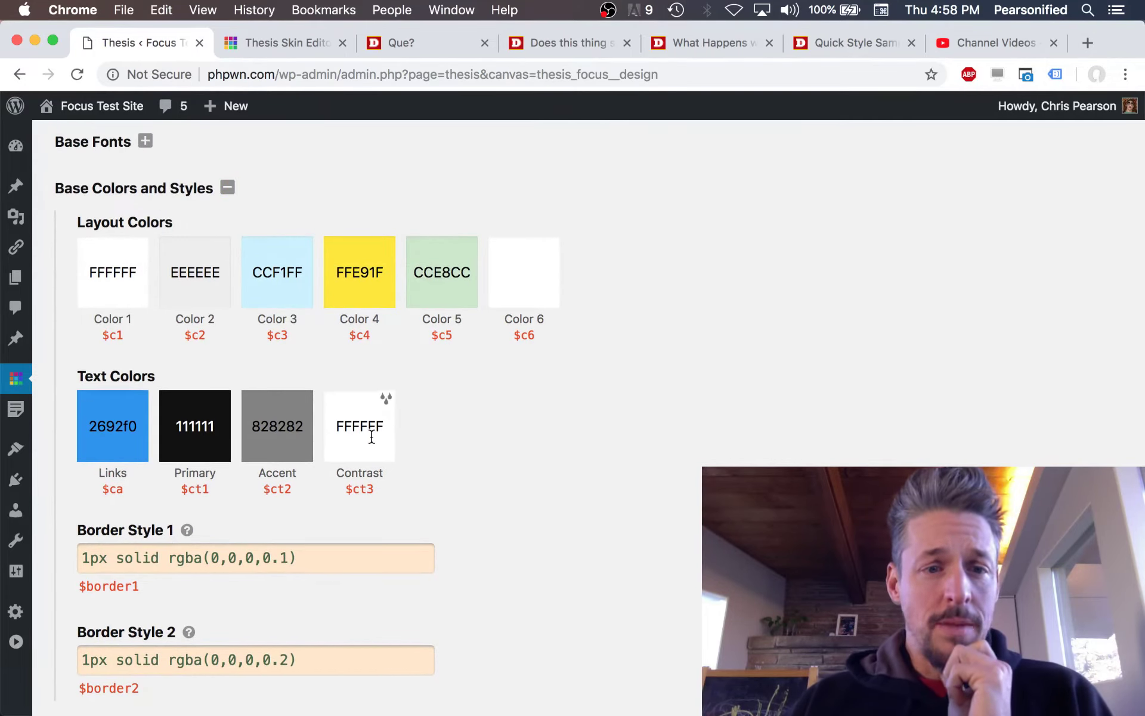
{"action": "scroll", "coordinate": [372, 438], "scroll_direction": "down", "scroll_amount": 4}
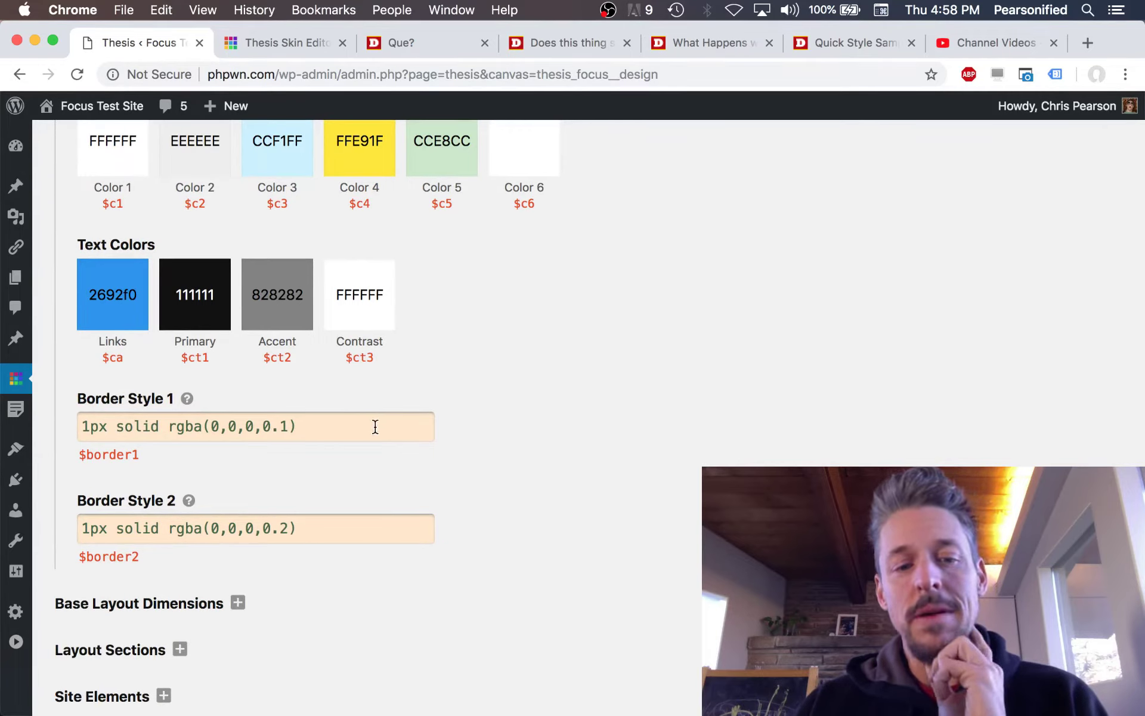
{"action": "left_click", "coordinate": [302, 428]}
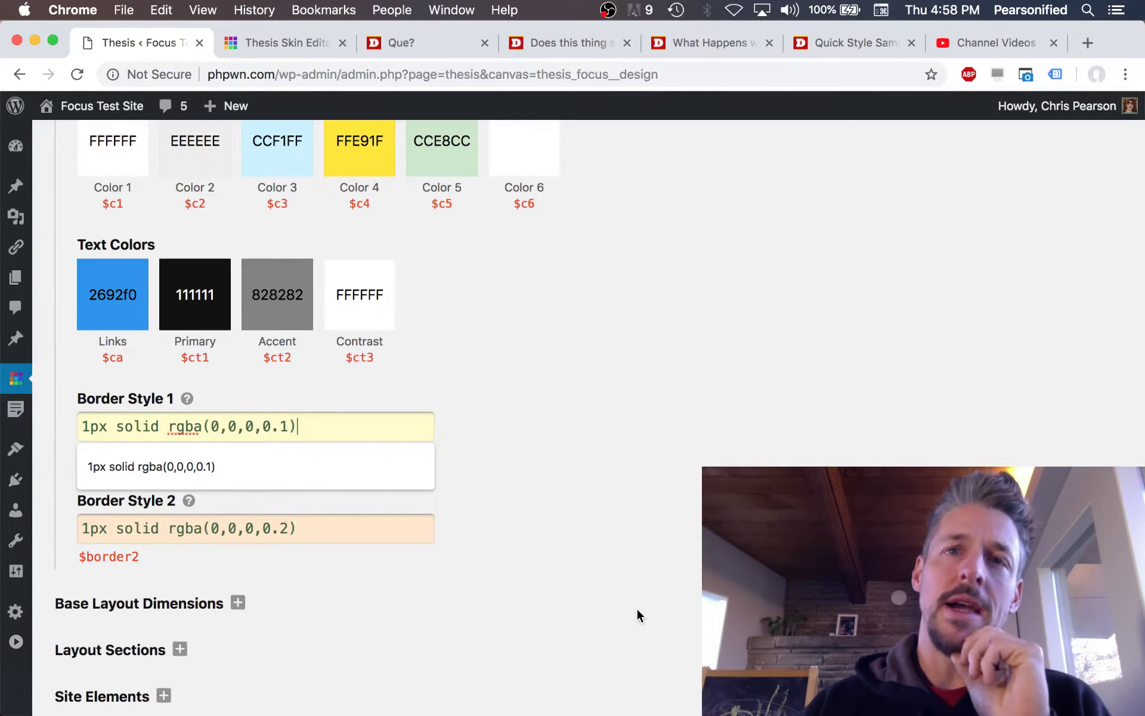
{"action": "left_click", "coordinate": [560, 421]}
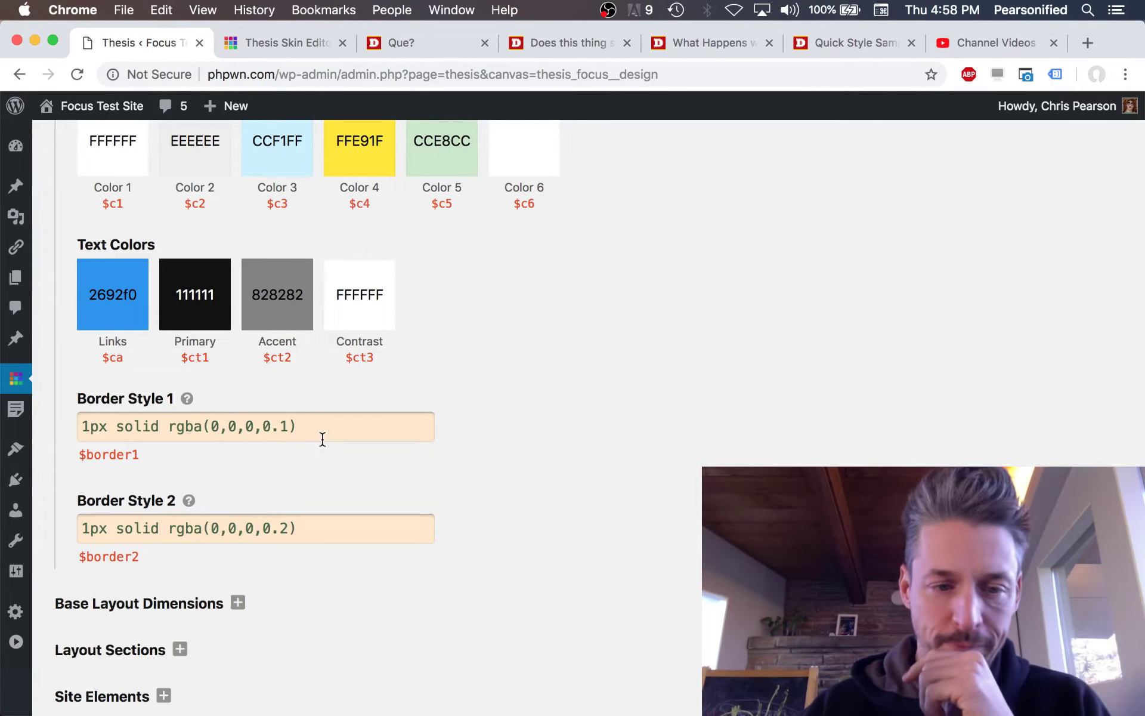
Step: Review the Base Colors and Styles settings once more and collapse that section
{"action": "scroll", "coordinate": [322, 439], "scroll_direction": "up", "scroll_amount": 3}
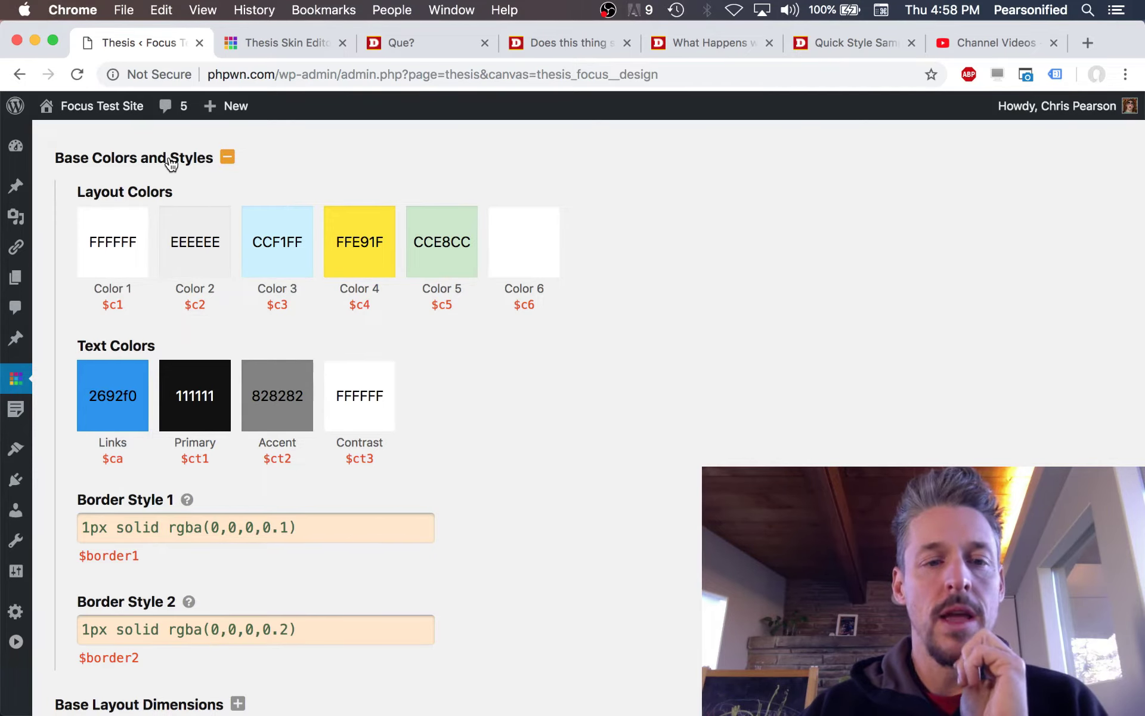
{"action": "left_click", "coordinate": [199, 159]}
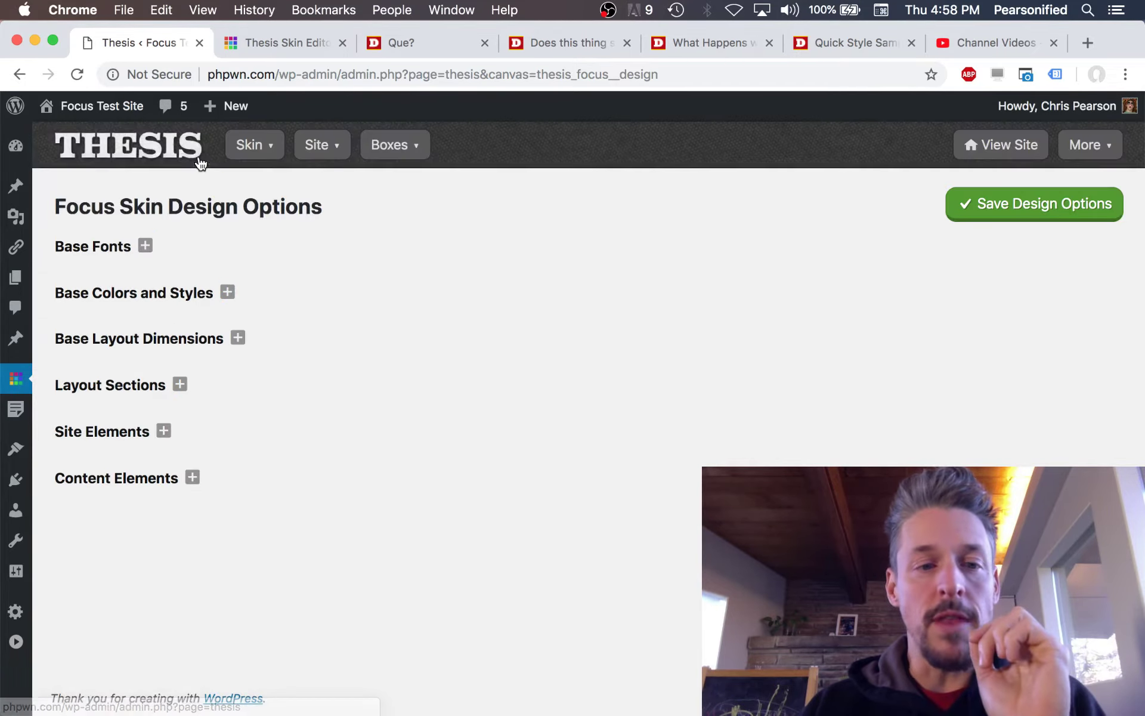
{"action": "left_click", "coordinate": [87, 300]}
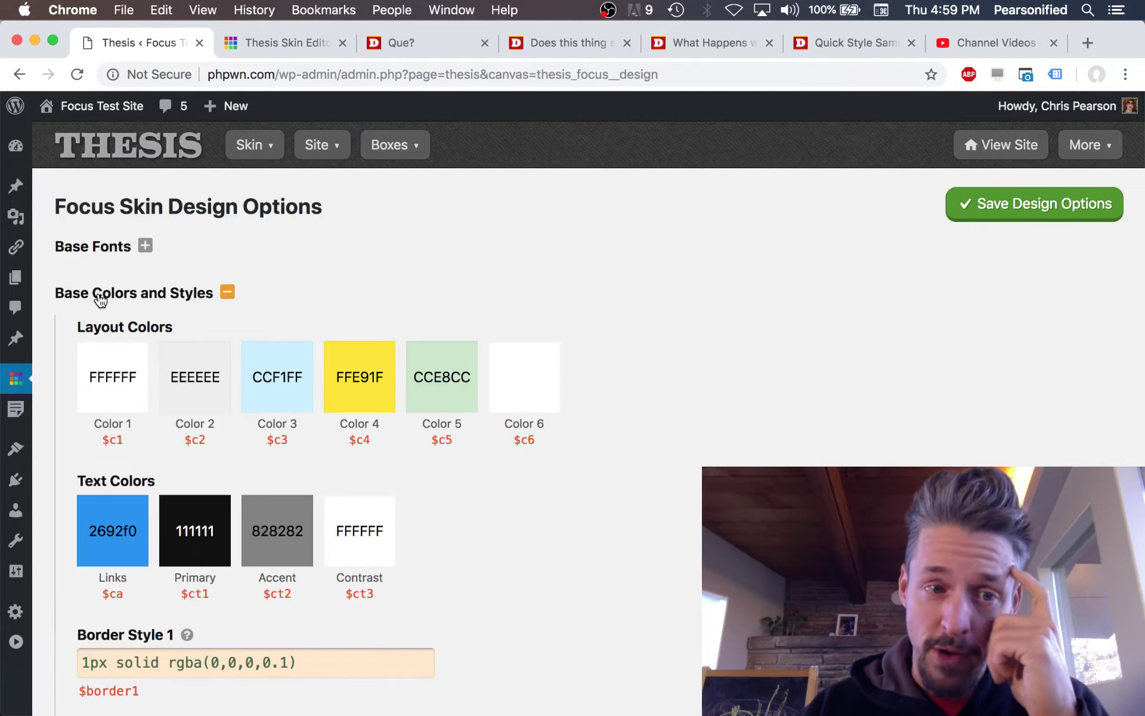
{"action": "scroll", "coordinate": [363, 410], "scroll_direction": "down", "scroll_amount": 6}
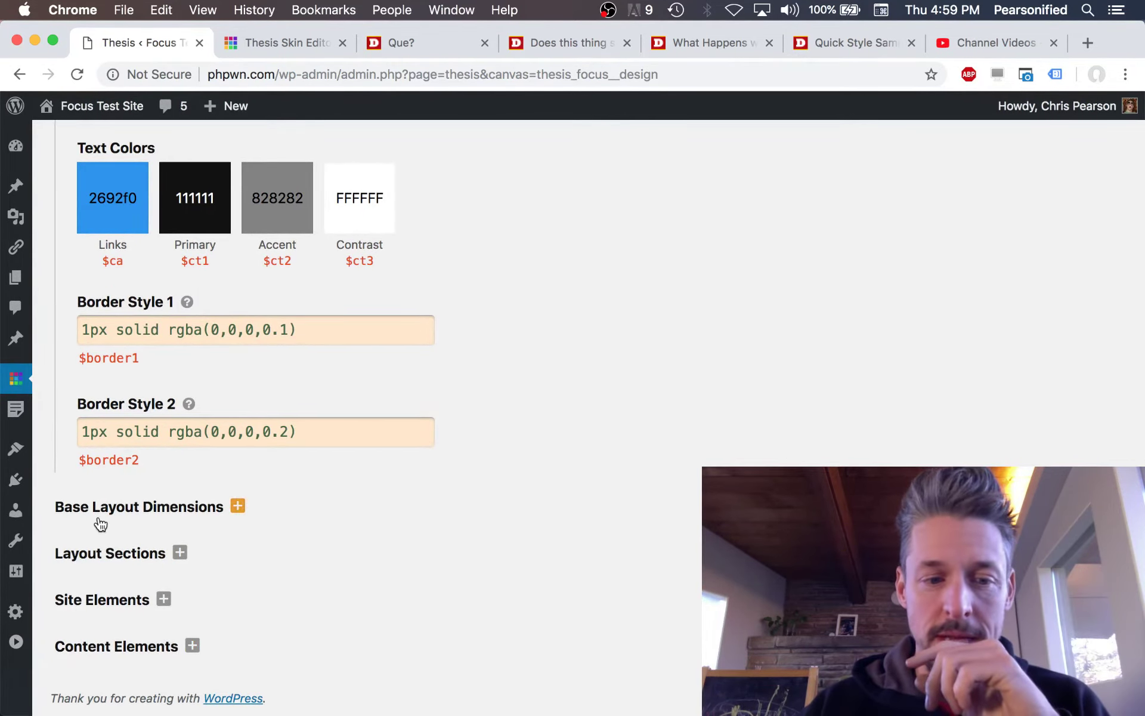
{"action": "scroll", "coordinate": [541, 440], "scroll_direction": "up", "scroll_amount": 5}
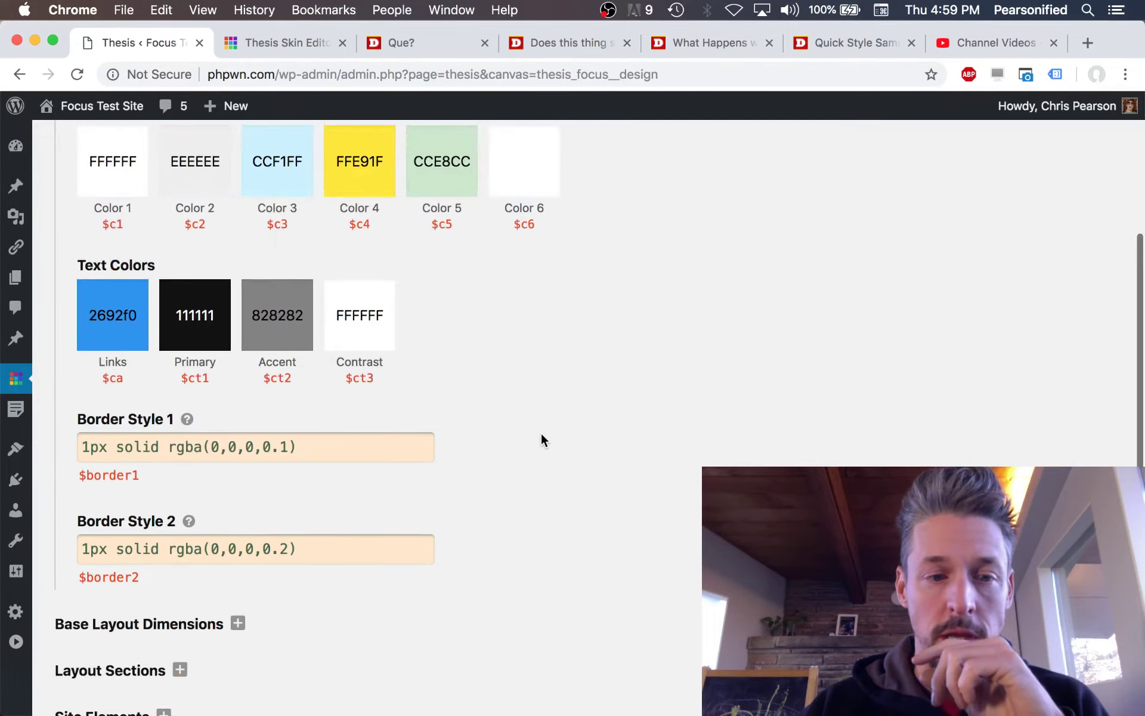
{"action": "left_click", "coordinate": [182, 301]}
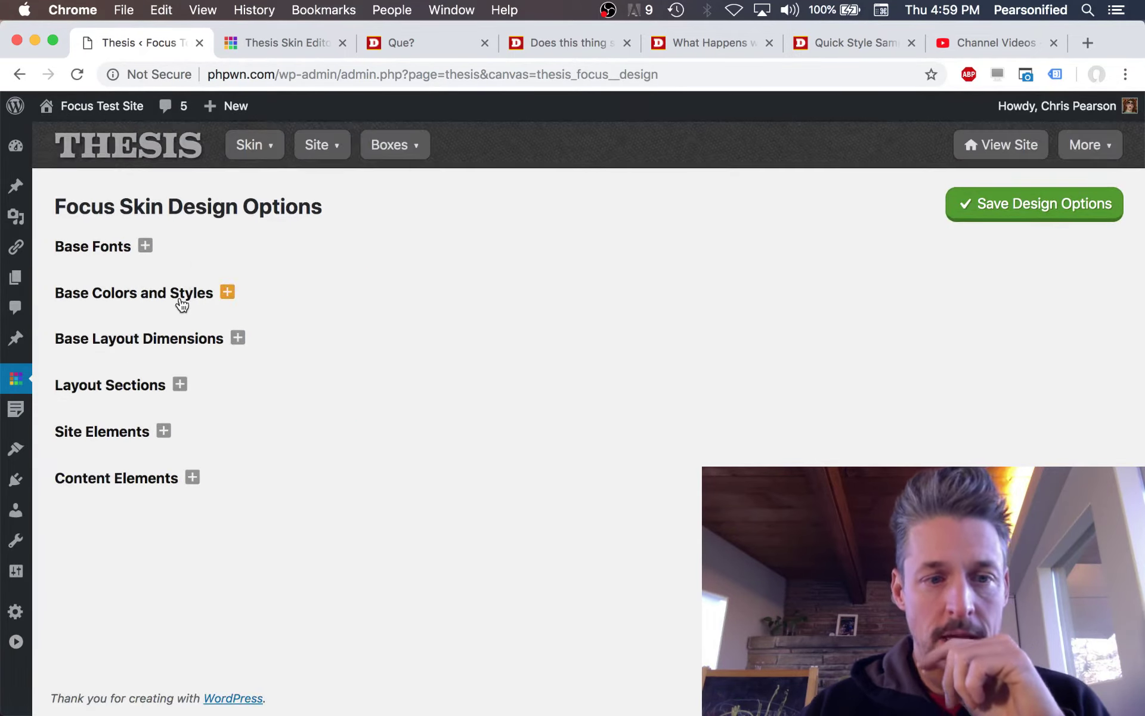
Step: Expand Base Layout Dimensions and look at the Total Width and Content Width settings
{"action": "left_click", "coordinate": [110, 343]}
{"action": "scroll", "coordinate": [395, 418], "scroll_direction": "down", "scroll_amount": 2}
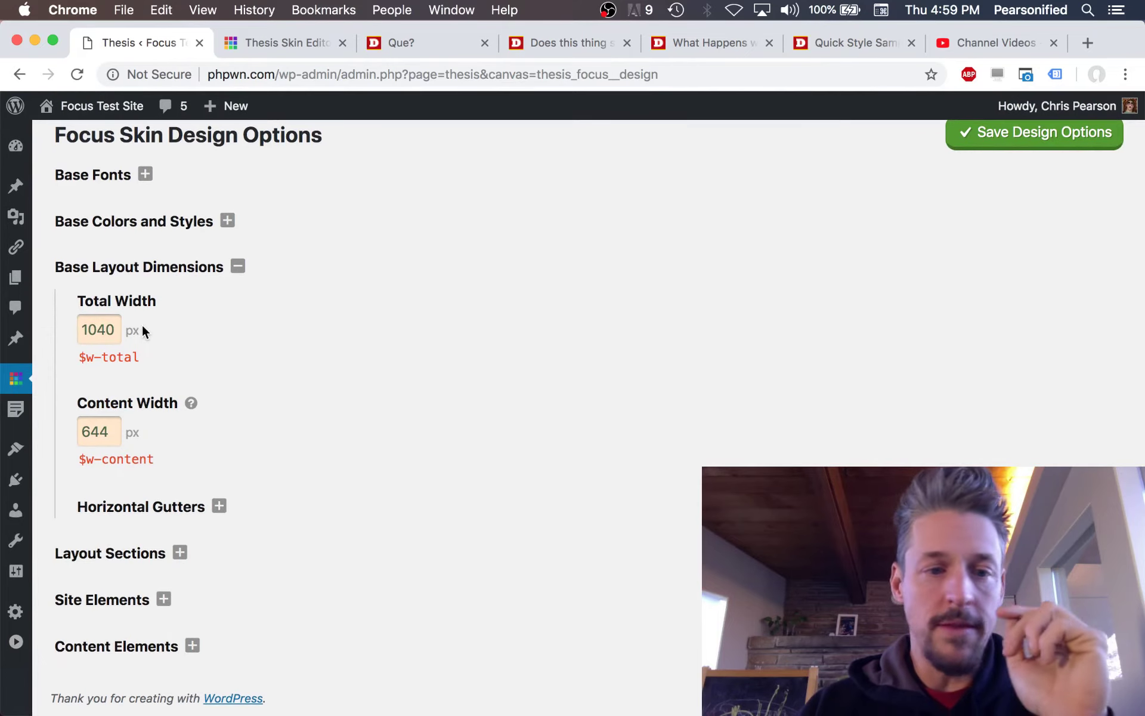
{"action": "left_click", "coordinate": [116, 333]}
{"action": "left_click", "coordinate": [422, 441]}
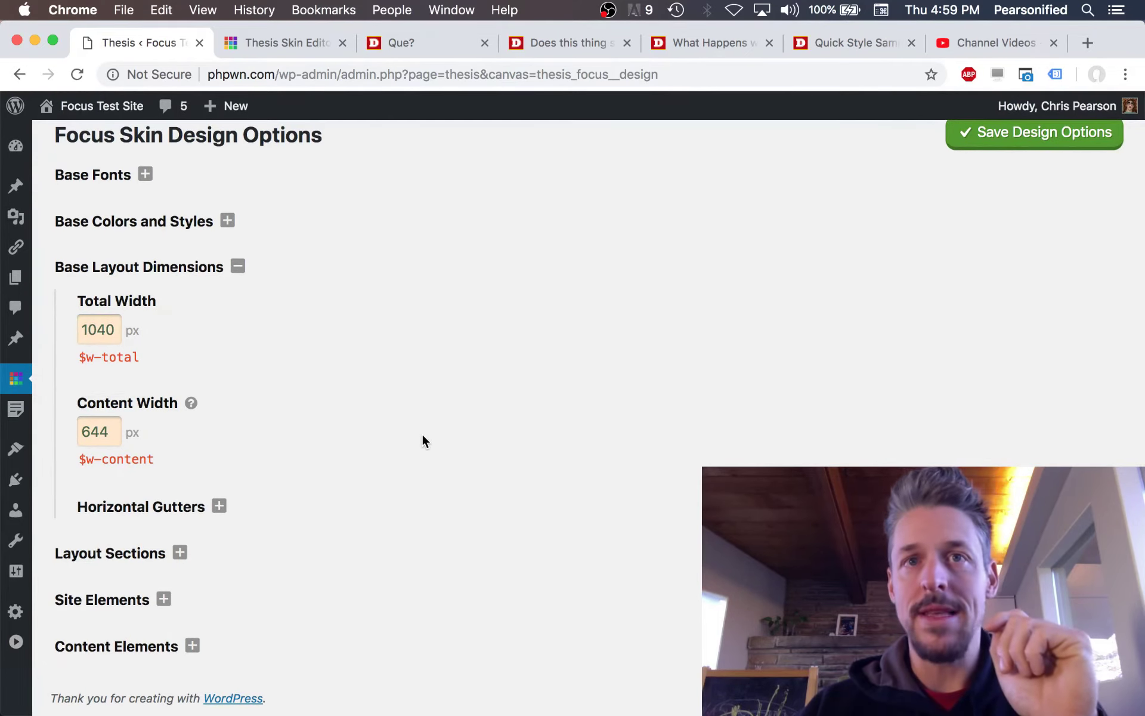
Step: Inspect the site title on the blog page, select the header's container div in the code, and return to the design options
{"action": "left_click", "coordinate": [560, 40]}
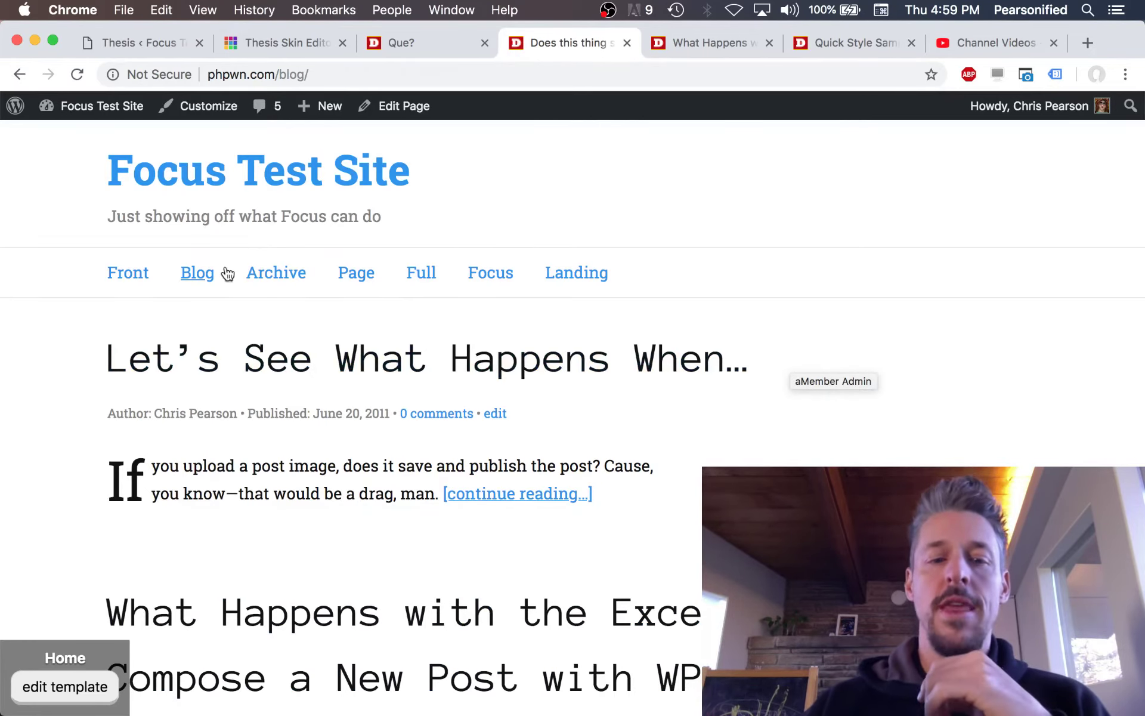
{"action": "right_click", "coordinate": [282, 191]}
{"action": "key", "text": "Escape"}
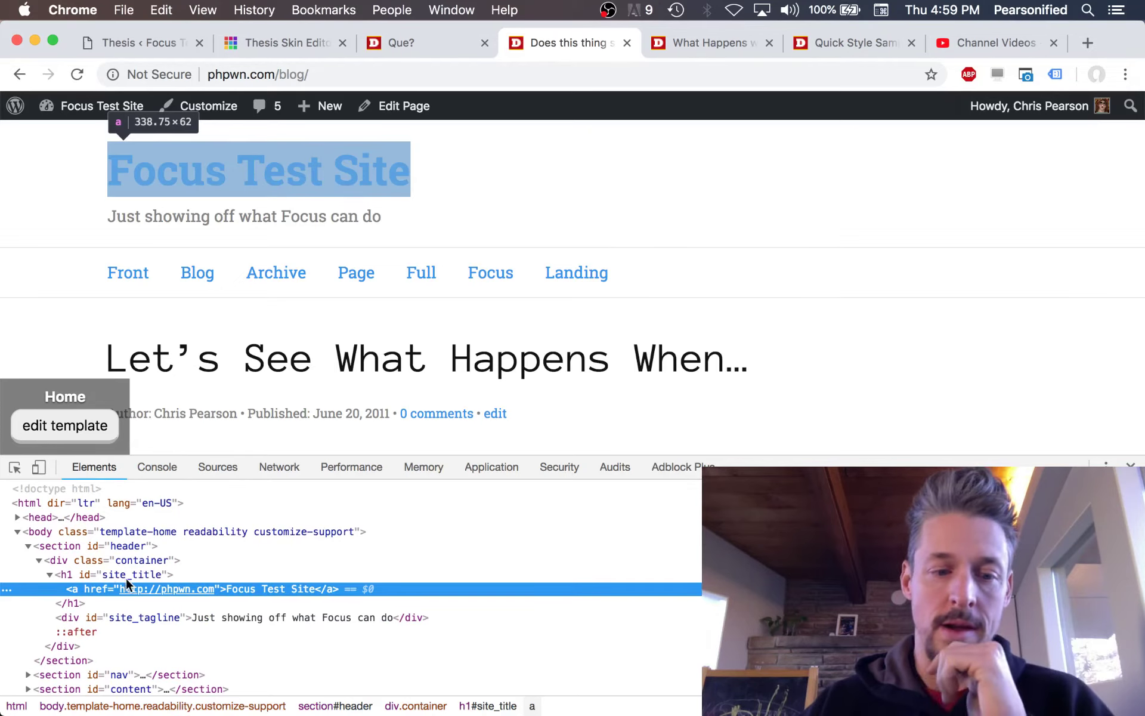
{"action": "left_click", "coordinate": [96, 560]}
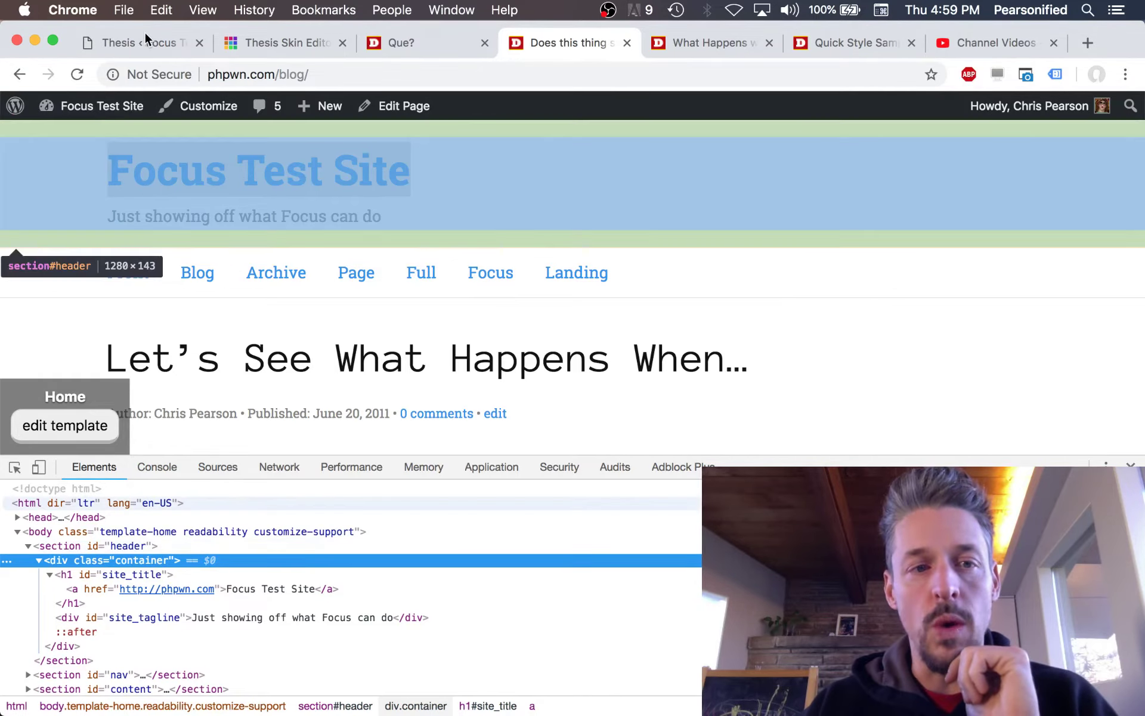
{"action": "left_click", "coordinate": [146, 38]}
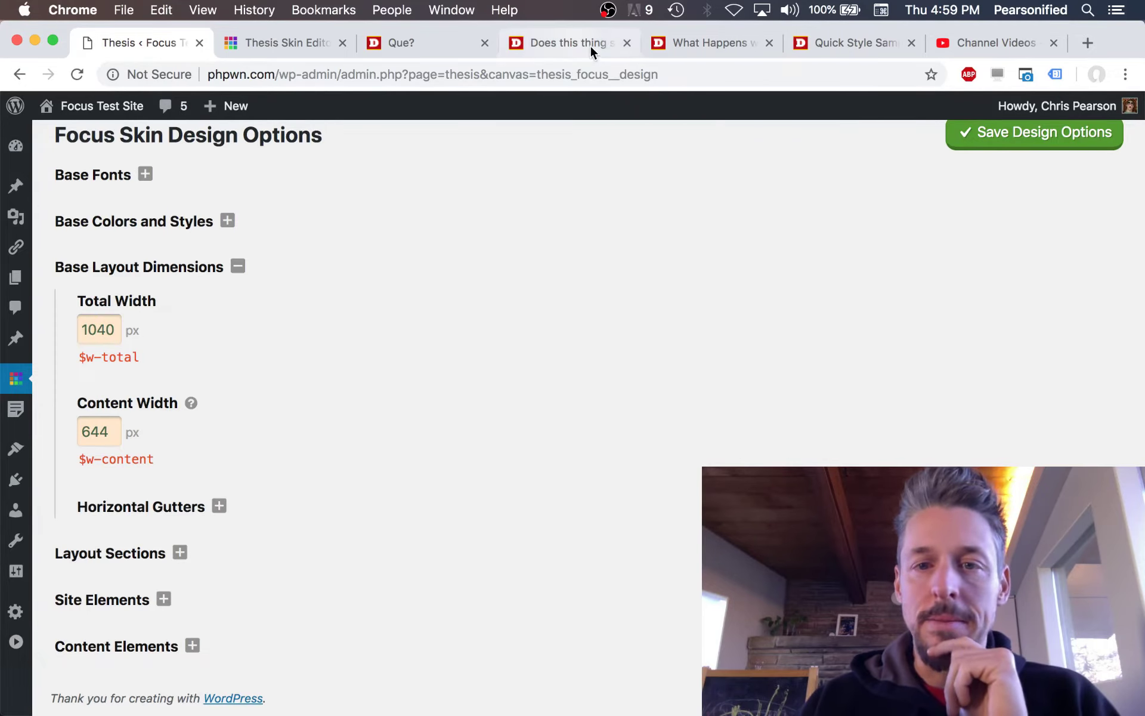
Step: Examine the content column's width on the Quick Style Sampler page by highlighting the text lines under the Blockquotes heading
{"action": "left_click", "coordinate": [707, 41]}
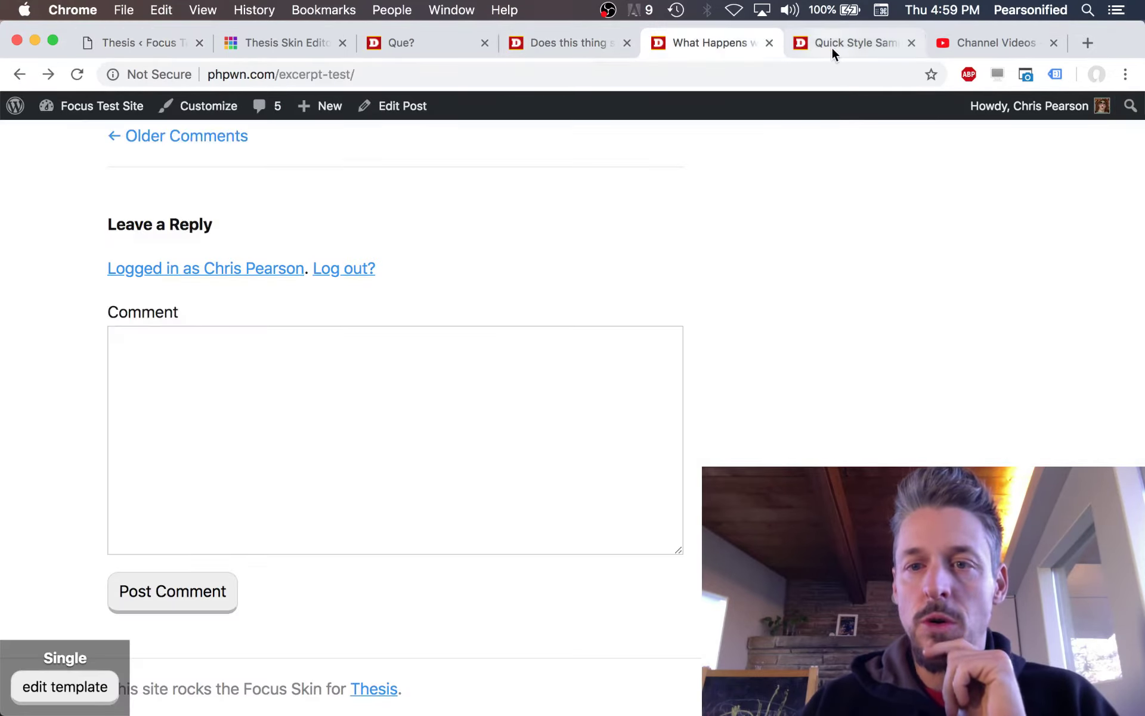
{"action": "left_click", "coordinate": [831, 45]}
{"action": "scroll", "coordinate": [822, 326], "scroll_direction": "up", "scroll_amount": 10}
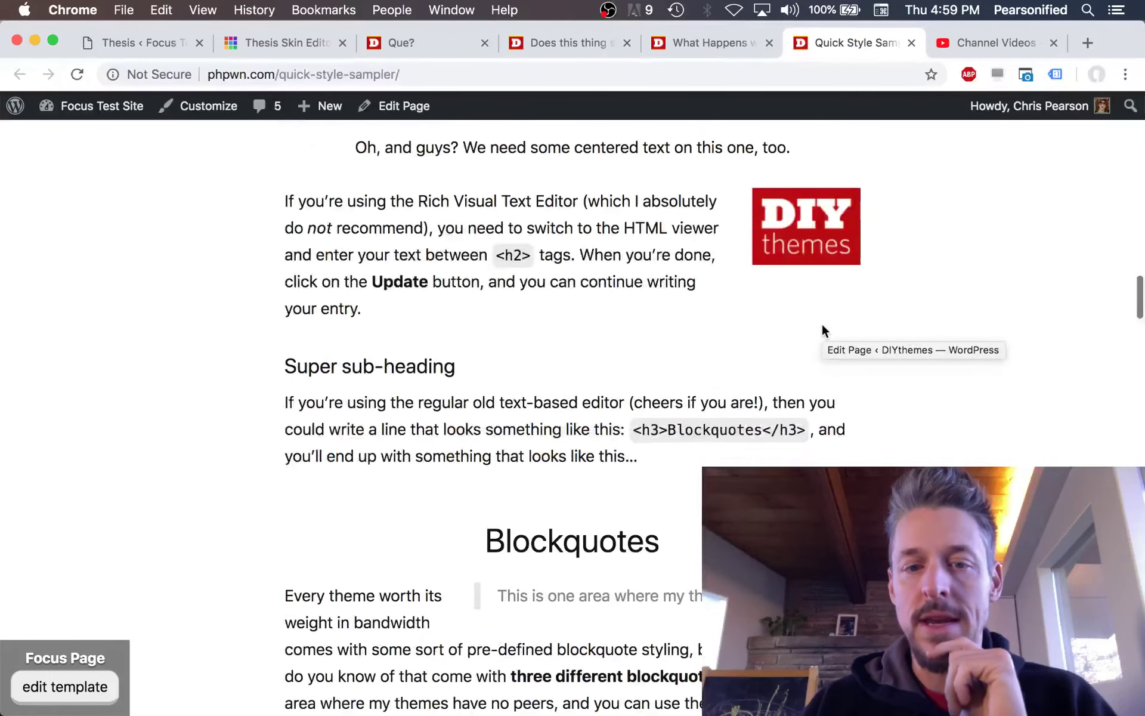
{"action": "scroll", "coordinate": [822, 325], "scroll_direction": "down", "scroll_amount": 5}
{"action": "left_click_drag", "start_coordinate": [292, 377], "coordinate": [298, 525]}
{"action": "left_click", "coordinate": [291, 391]}
{"action": "left_click_drag", "start_coordinate": [291, 389], "coordinate": [975, 422]}
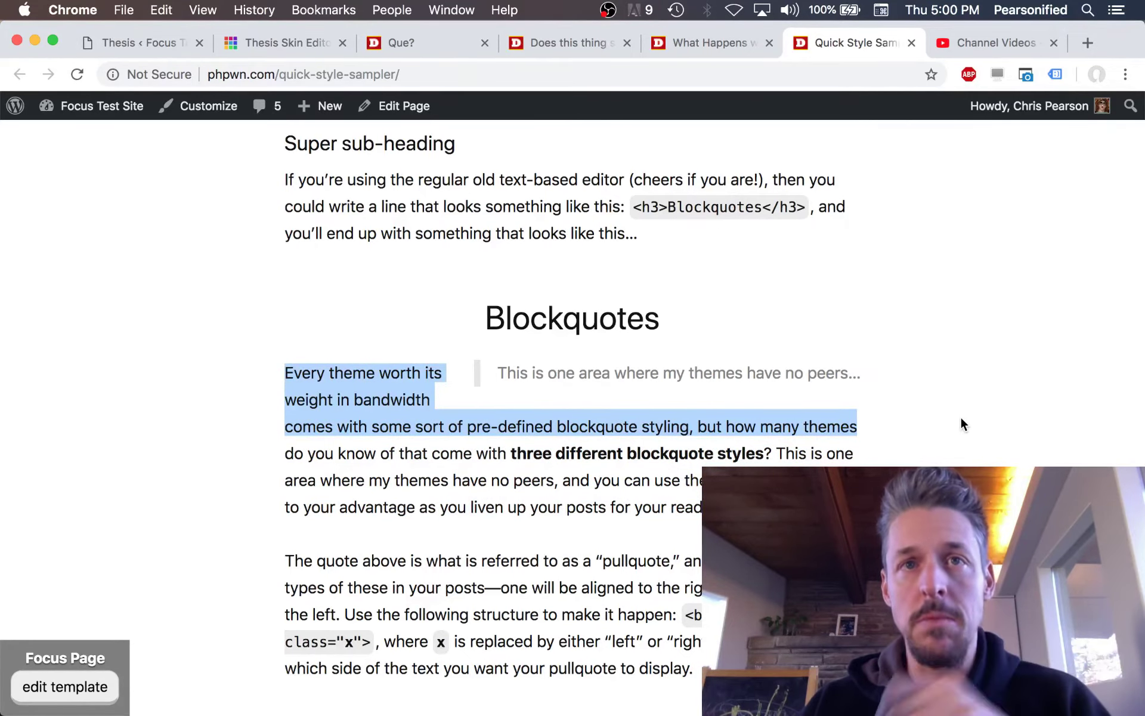
{"action": "left_click", "coordinate": [955, 419]}
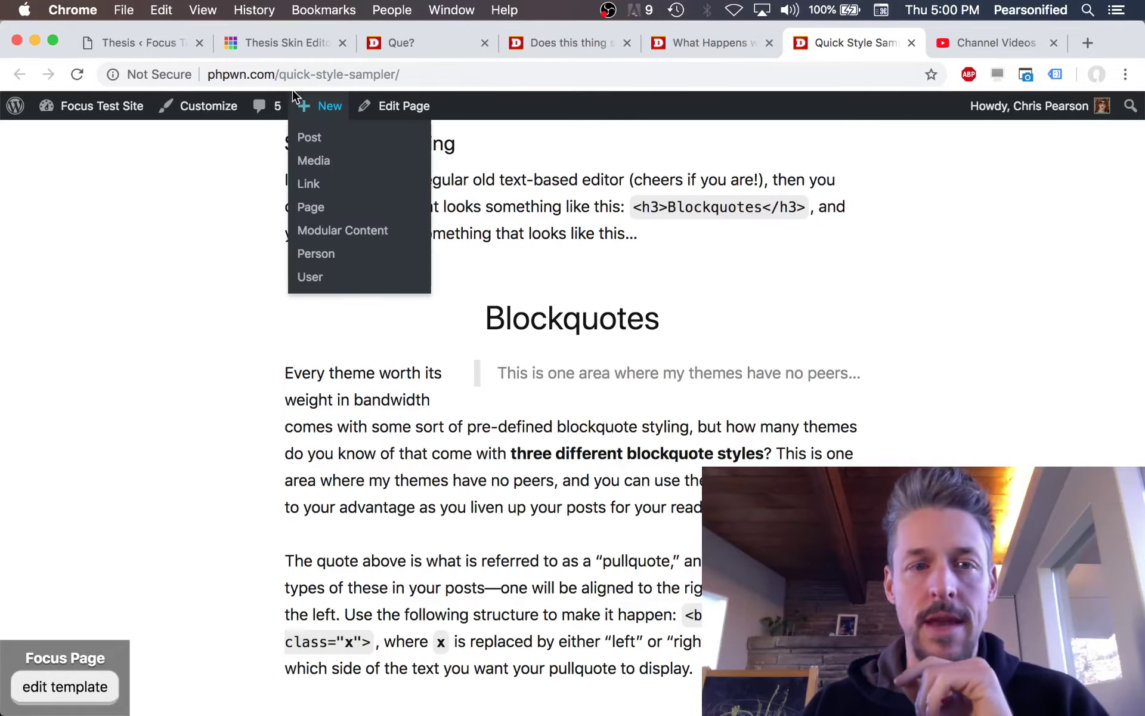
Step: Return to the Focus skin design options and review the Content Width setting under Base Layout Dimensions
{"action": "left_click", "coordinate": [127, 38]}
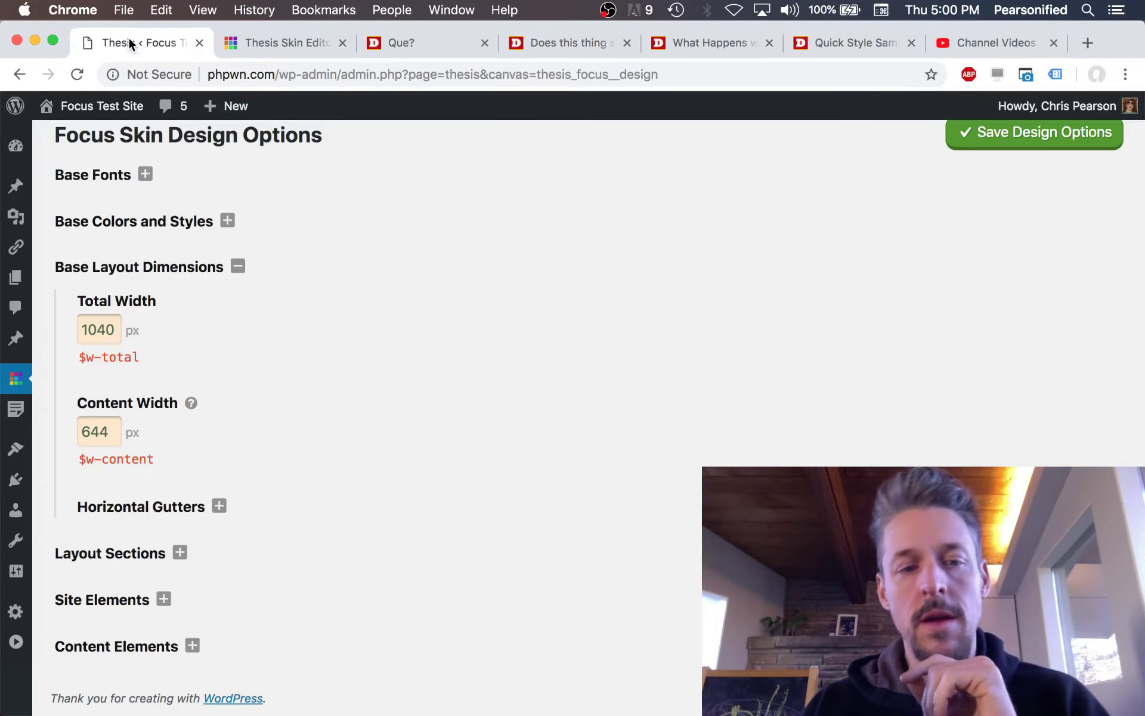
{"action": "left_click", "coordinate": [101, 431]}
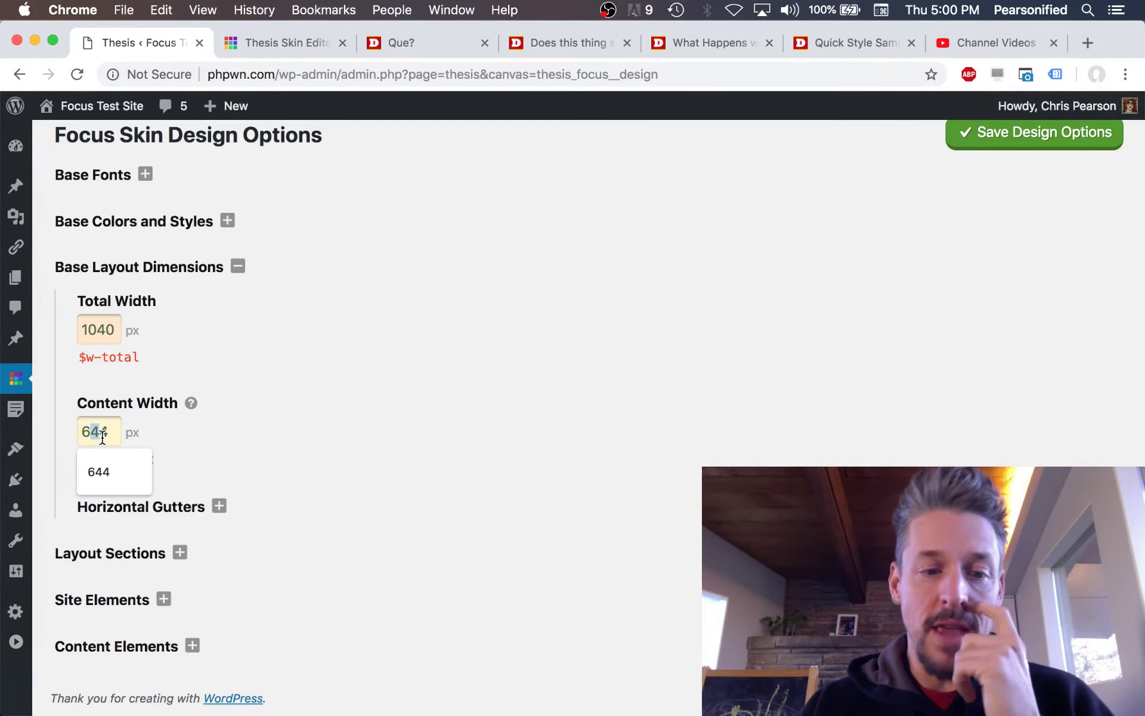
{"action": "left_click", "coordinate": [389, 430]}
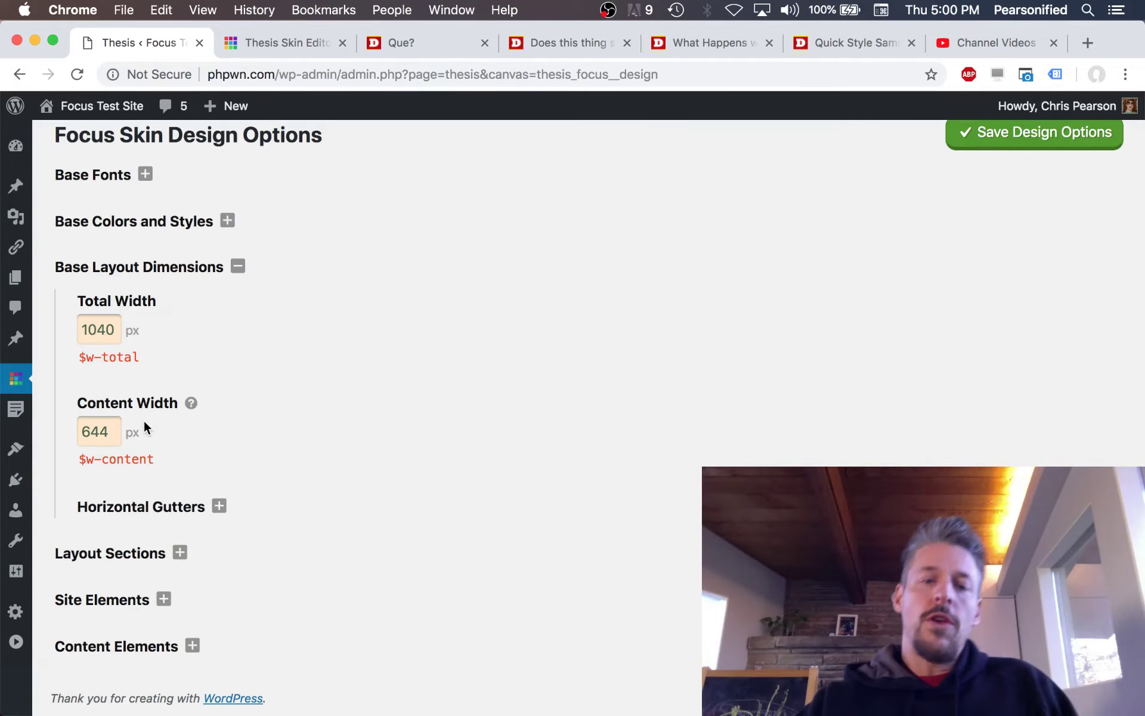
{"action": "left_click", "coordinate": [121, 179]}
{"action": "left_click", "coordinate": [97, 174]}
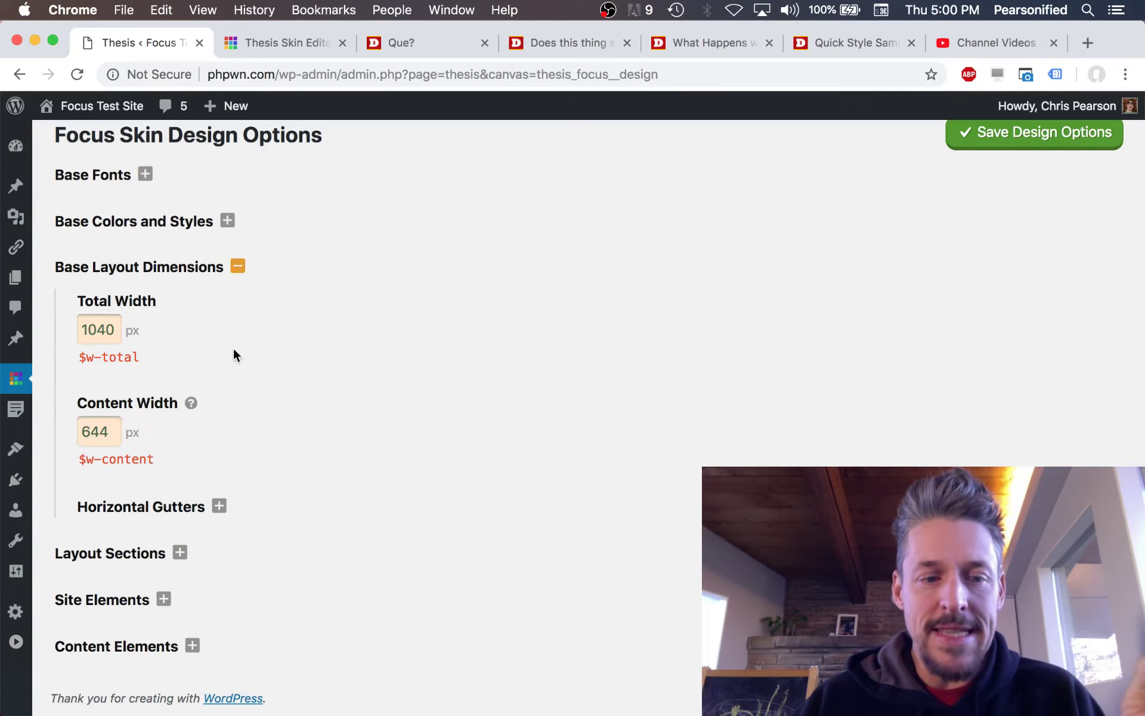
{"action": "left_click", "coordinate": [84, 442]}
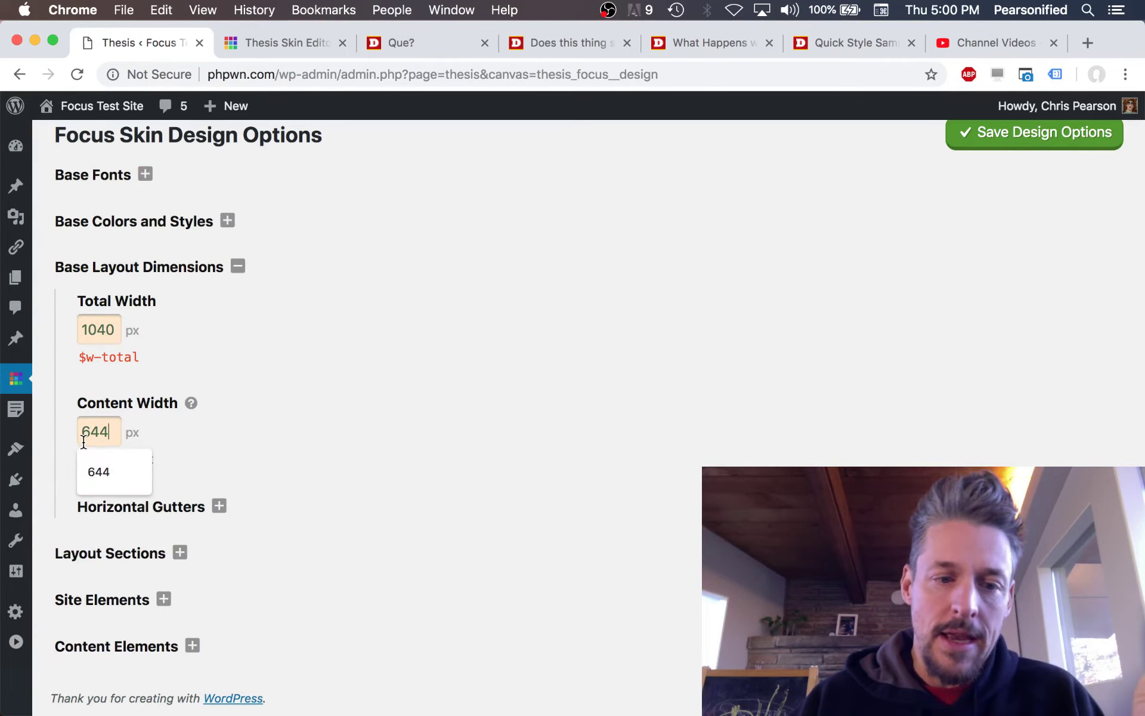
{"action": "left_click", "coordinate": [363, 430]}
{"action": "scroll", "coordinate": [522, 406], "scroll_direction": "up", "scroll_amount": 2}
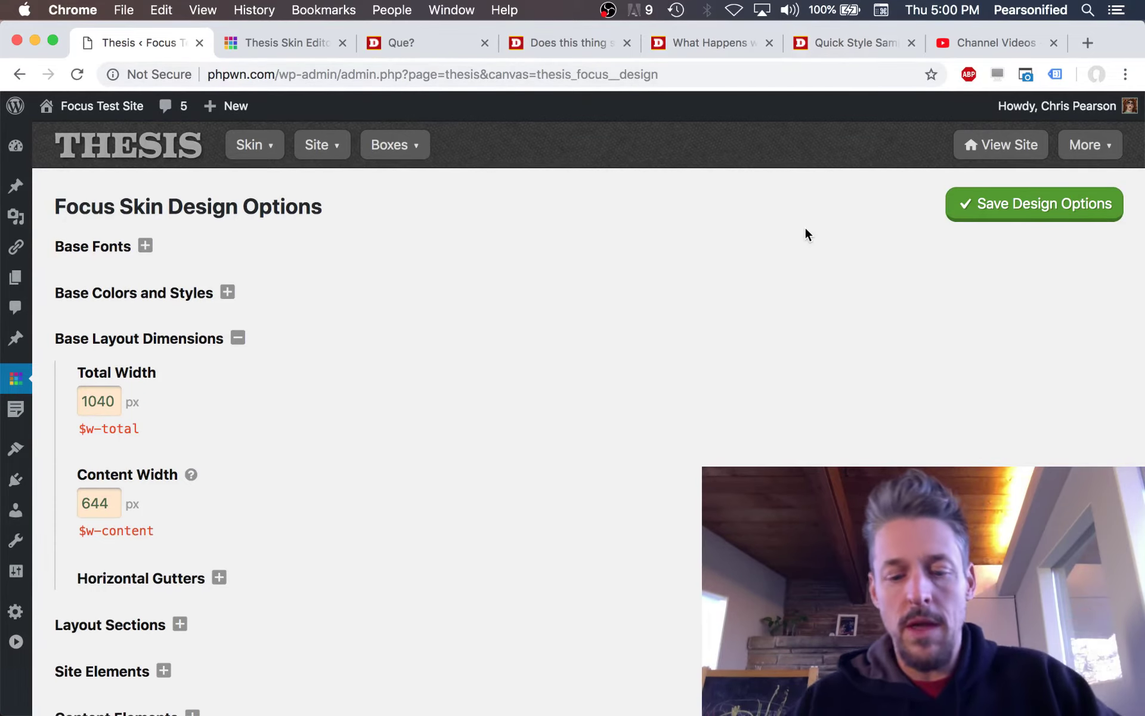
Step: Open the Golden Ratio Typography Calculator at grtcalculator.com in a new browser tab
{"action": "key", "text": "super+t"}
{"action": "type", "text": "grtca"}
{"action": "key", "text": "Return"}
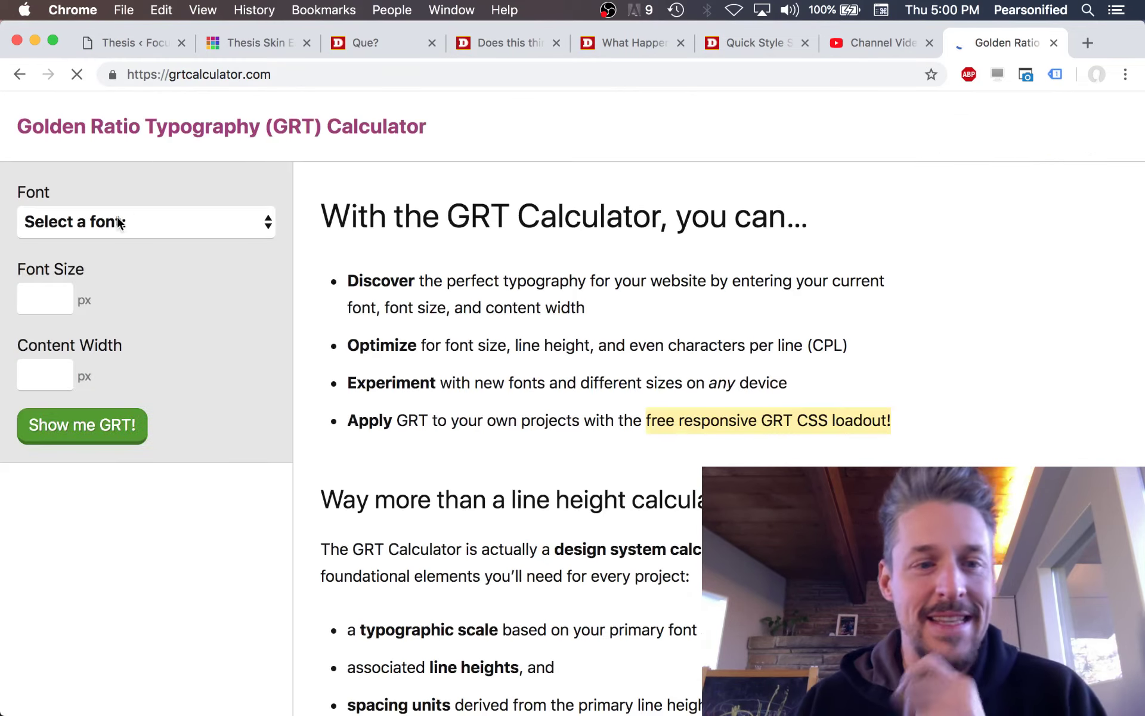
Step: Choose Roboto (G) as the font in the GRT Calculator
{"action": "left_click", "coordinate": [90, 222]}
{"action": "scroll", "coordinate": [149, 467], "scroll_direction": "down", "scroll_amount": 20}
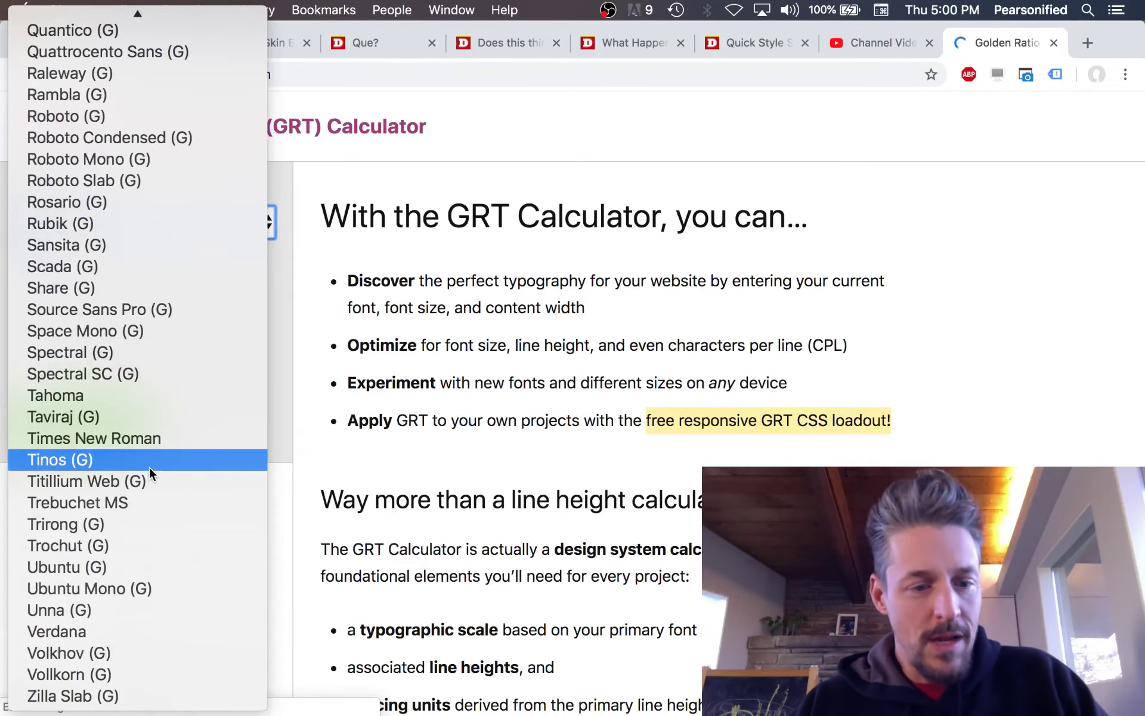
{"action": "scroll", "coordinate": [88, 453], "scroll_direction": "up", "scroll_amount": 5}
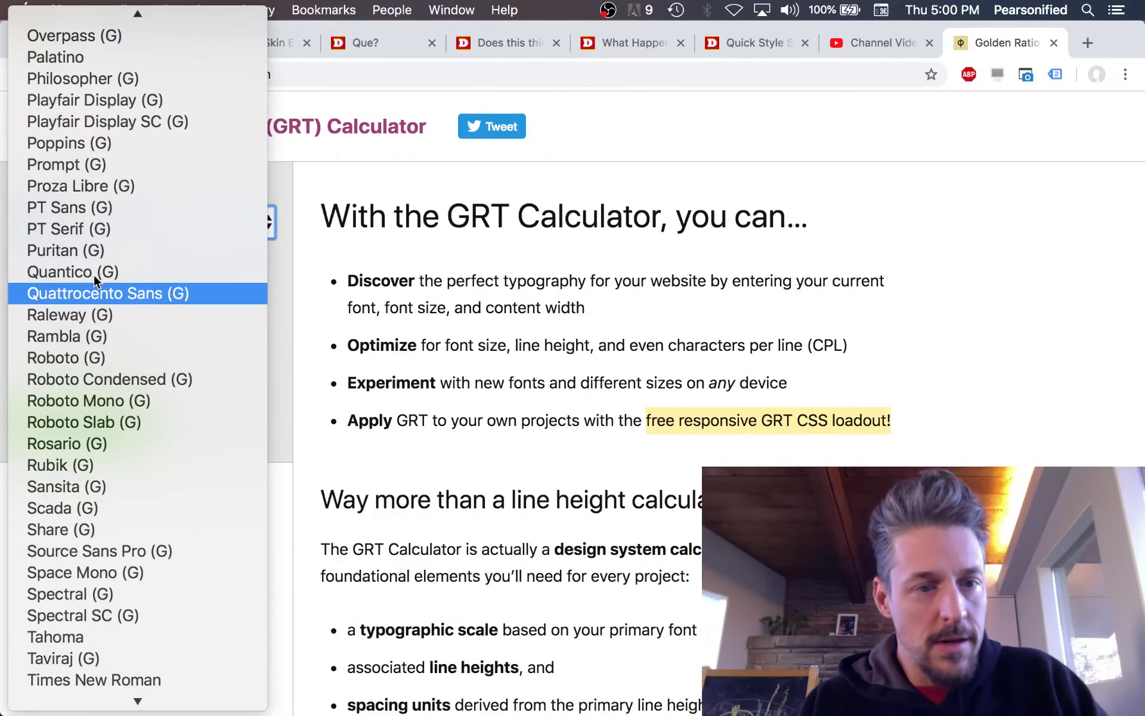
{"action": "scroll", "coordinate": [95, 273], "scroll_direction": "up", "scroll_amount": 6}
{"action": "scroll", "coordinate": [94, 277], "scroll_direction": "down", "scroll_amount": 5}
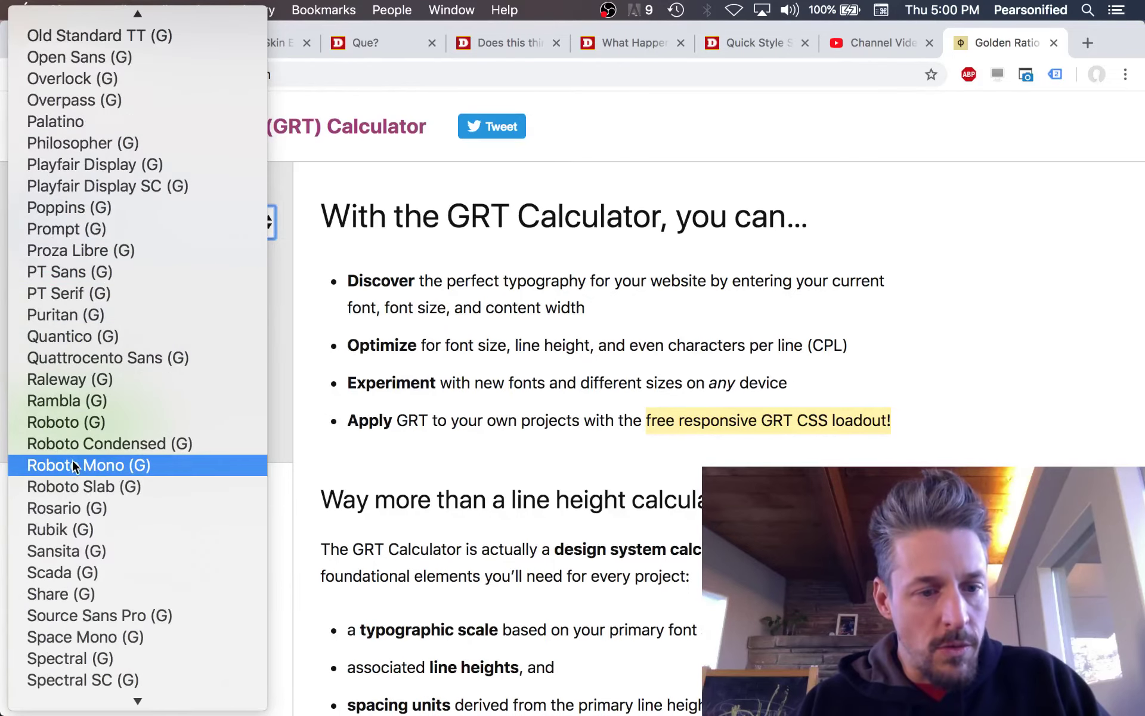
{"action": "left_click", "coordinate": [69, 428]}
Step: Calculate the golden ratio typography for a font size of 18 px and a content width of 644 px
{"action": "left_click", "coordinate": [46, 304]}
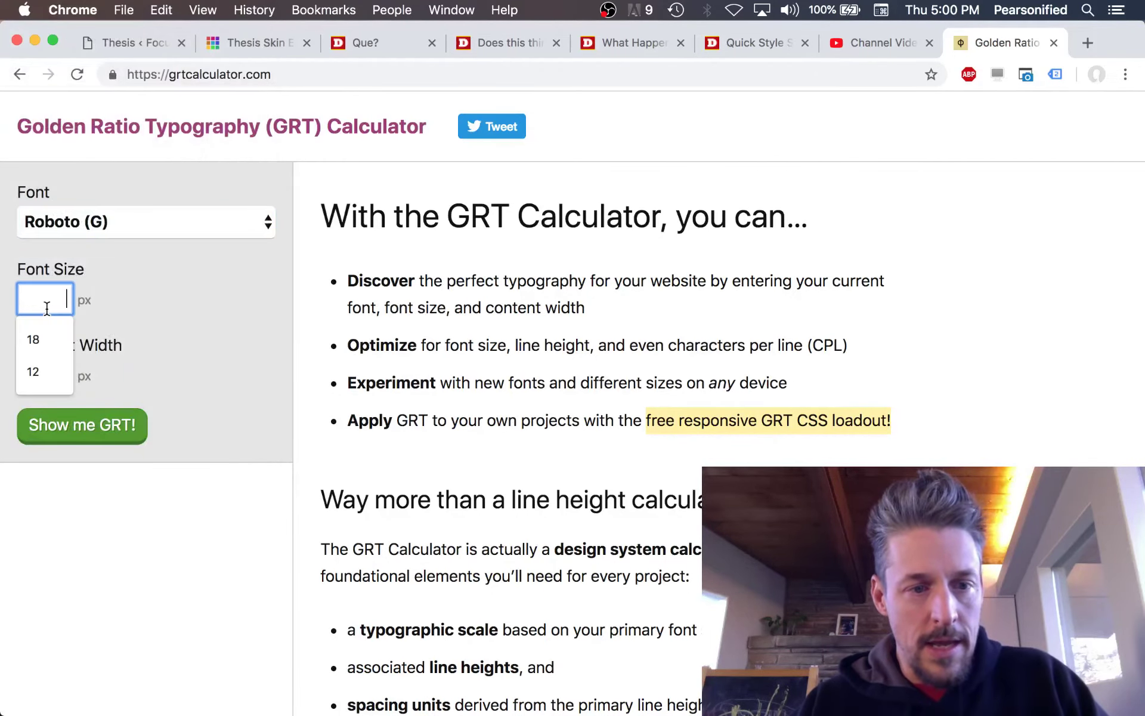
{"action": "type", "text": "18"}
{"action": "key", "text": "Tab"}
{"action": "type", "text": "644"}
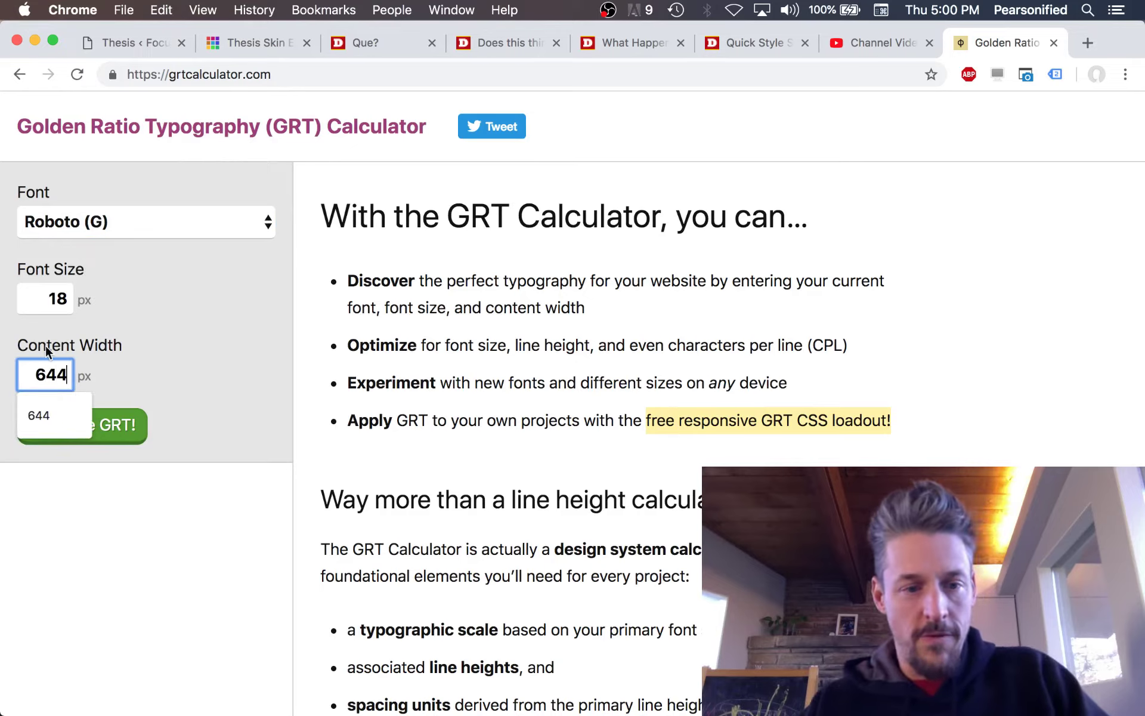
{"action": "key", "text": "Tab"}
{"action": "left_click", "coordinate": [149, 447]}
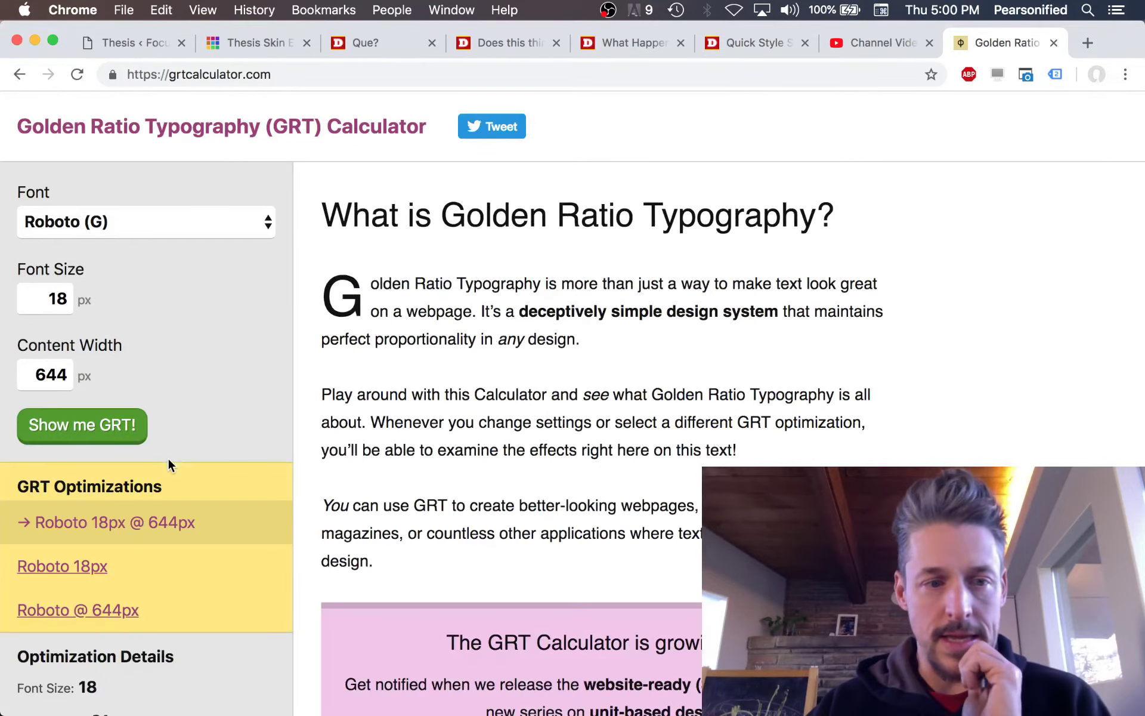
Step: Examine the calculator's Optimization Details, highlighting the approximate characters per line and reading the golden scale and spacing units
{"action": "scroll", "coordinate": [278, 485], "scroll_direction": "down", "scroll_amount": 6}
{"action": "scroll", "coordinate": [168, 478], "scroll_direction": "down", "scroll_amount": 2}
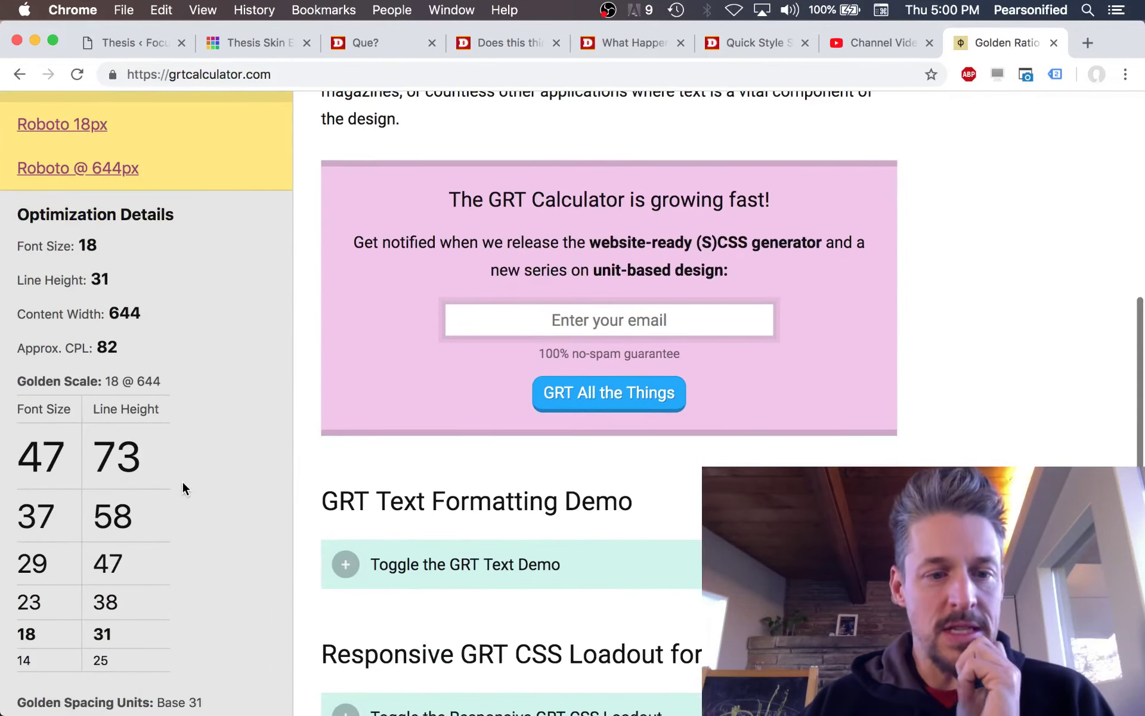
{"action": "left_click_drag", "start_coordinate": [40, 347], "coordinate": [146, 345]}
{"action": "left_click", "coordinate": [121, 347]}
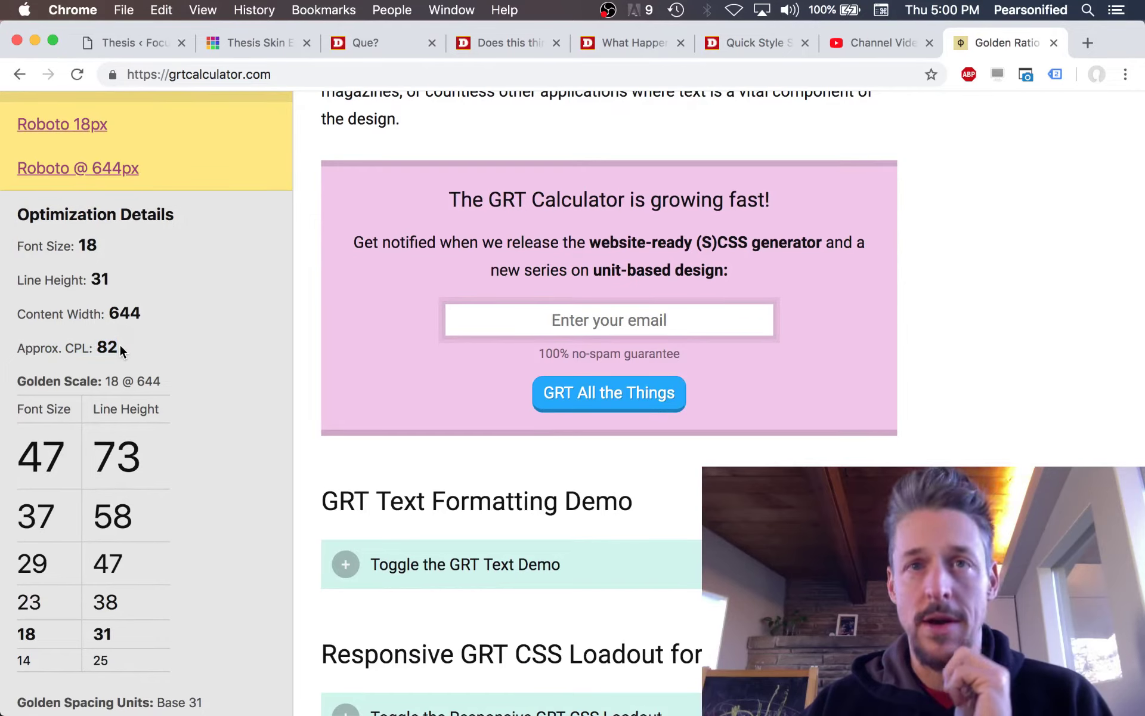
{"action": "left_click", "coordinate": [130, 43]}
{"action": "left_click", "coordinate": [980, 37]}
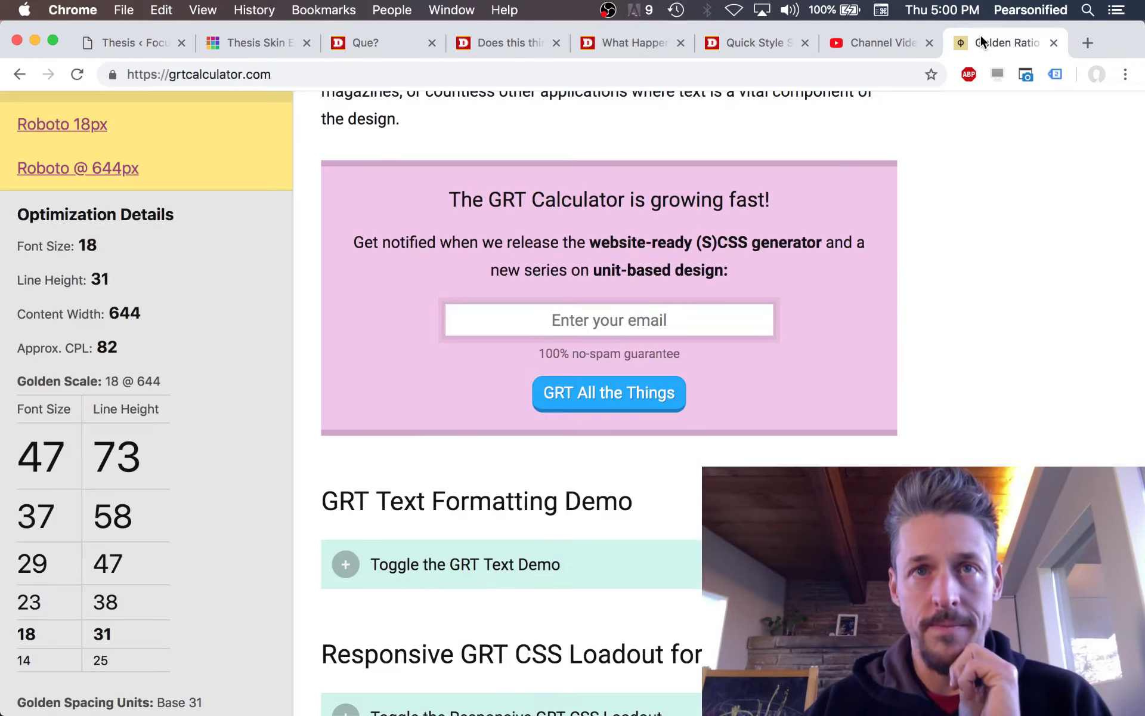
{"action": "scroll", "coordinate": [142, 305], "scroll_direction": "down", "scroll_amount": 5}
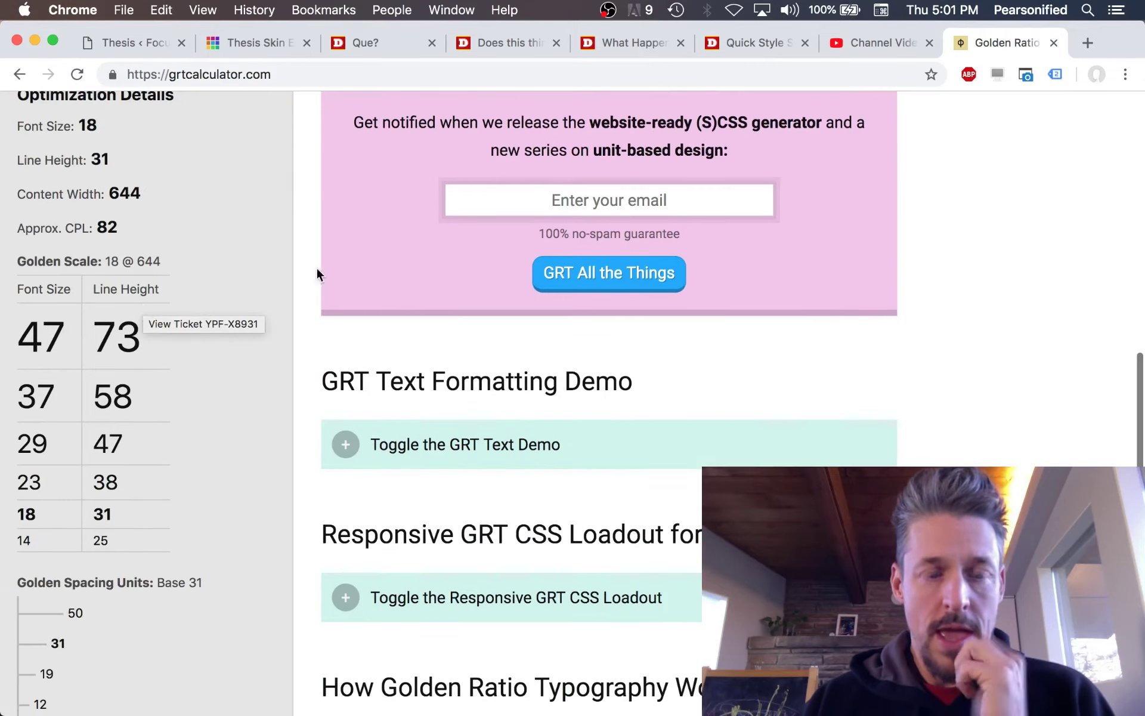
{"action": "scroll", "coordinate": [922, 392], "scroll_direction": "up", "scroll_amount": 6}
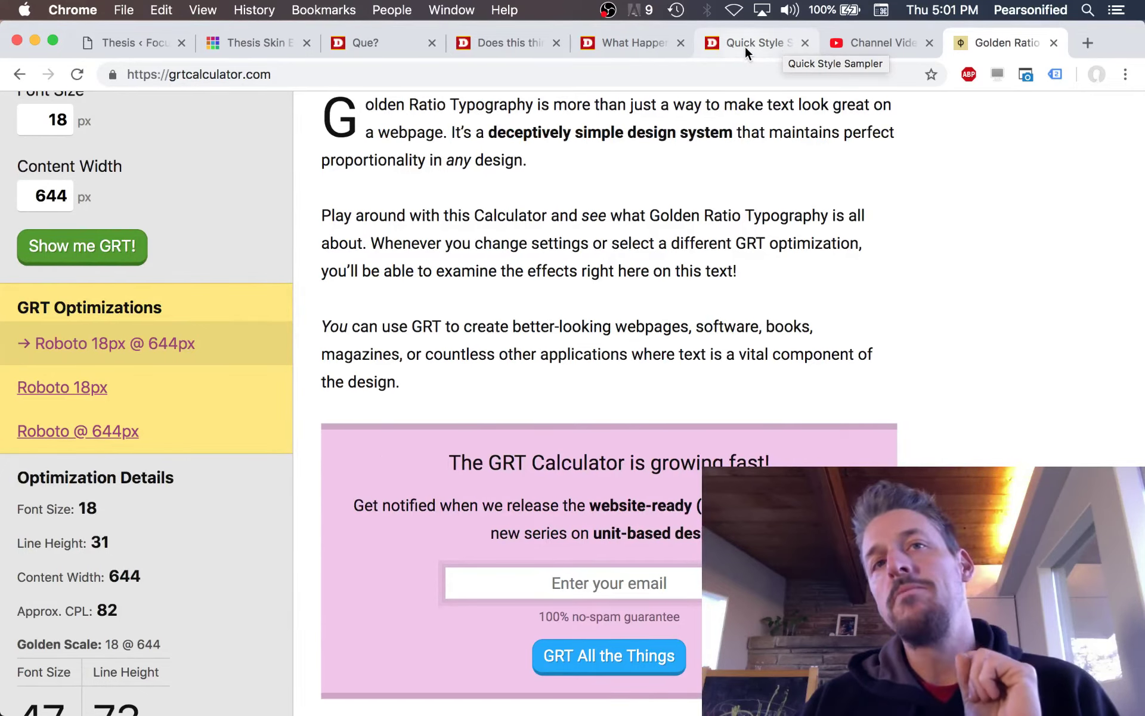
Step: Look at the content layout on the blog page and on the single post page
{"action": "left_click", "coordinate": [519, 46]}
{"action": "left_click", "coordinate": [693, 161]}
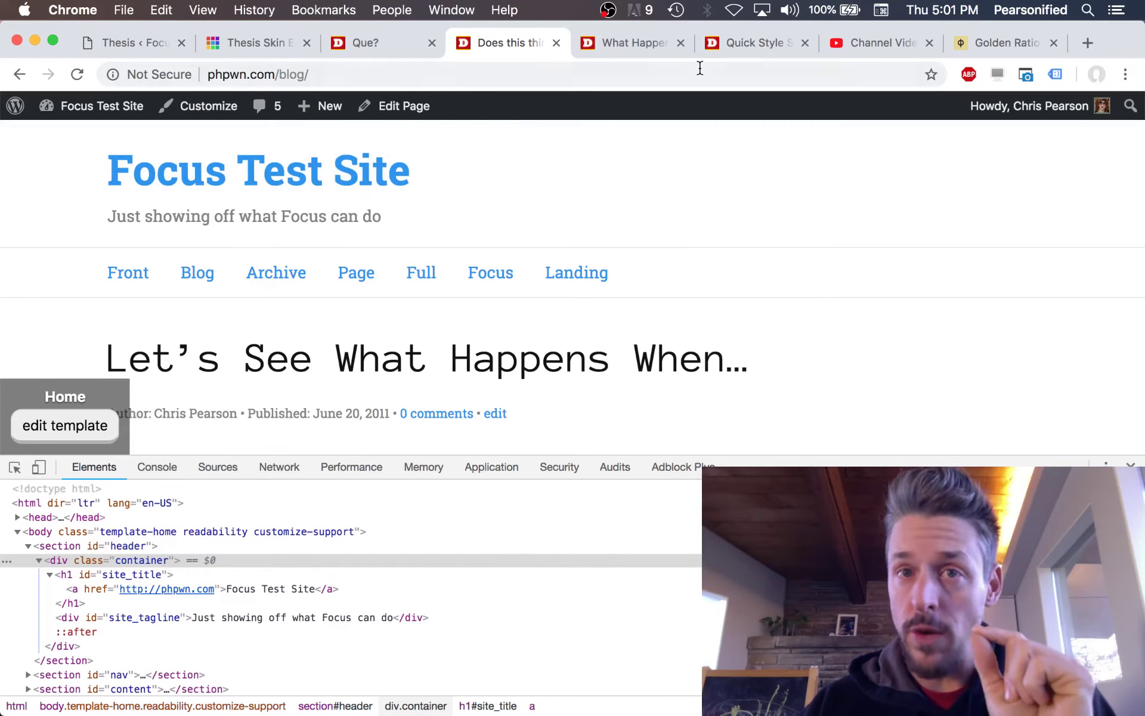
{"action": "left_click", "coordinate": [634, 48]}
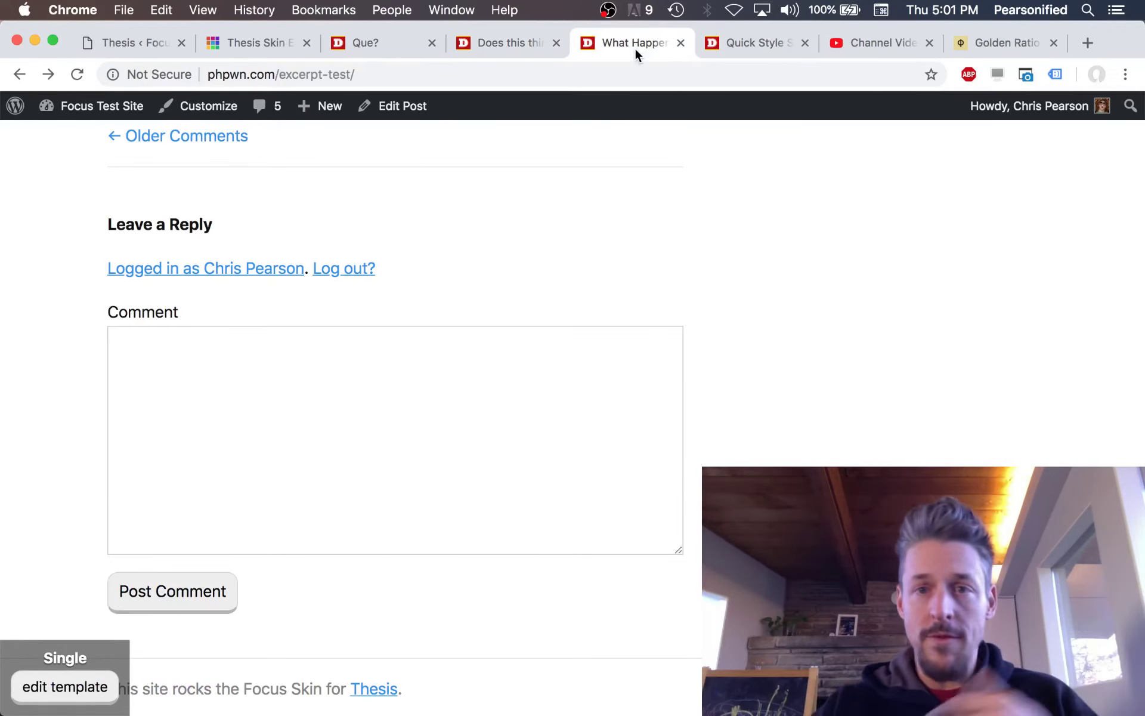
Step: Look through the Quick Style Sampler page from the Blockquotes section up to the large image above the introduction
{"action": "left_click", "coordinate": [728, 42]}
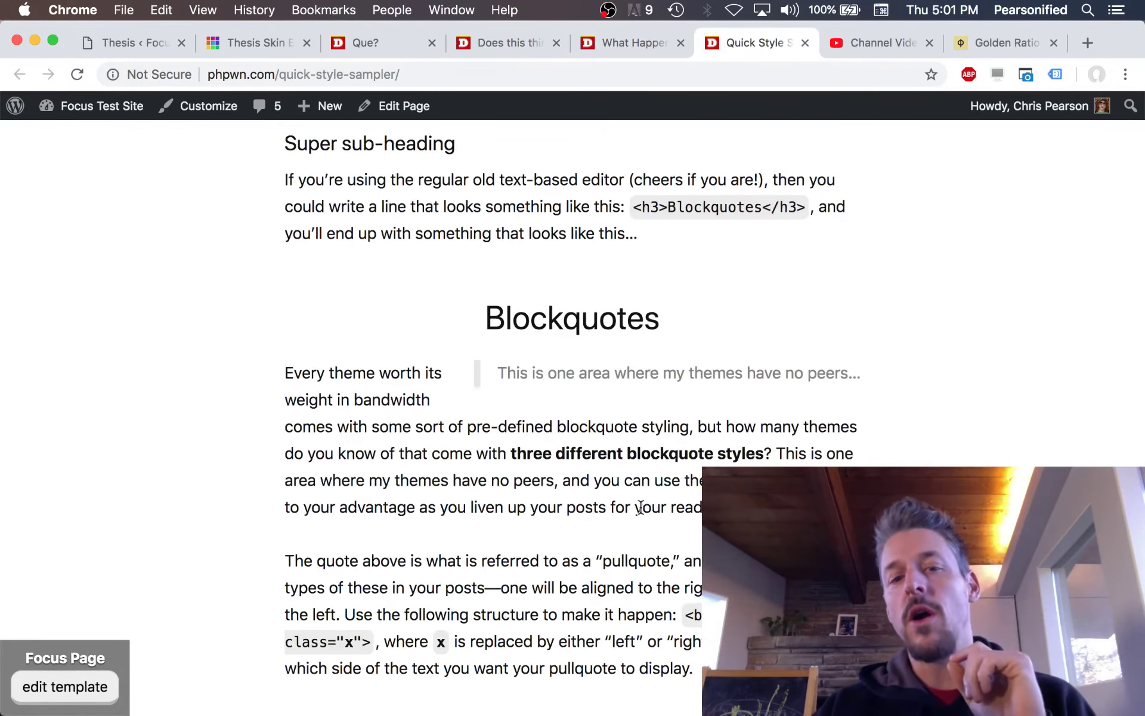
{"action": "scroll", "coordinate": [640, 507], "scroll_direction": "up", "scroll_amount": 15}
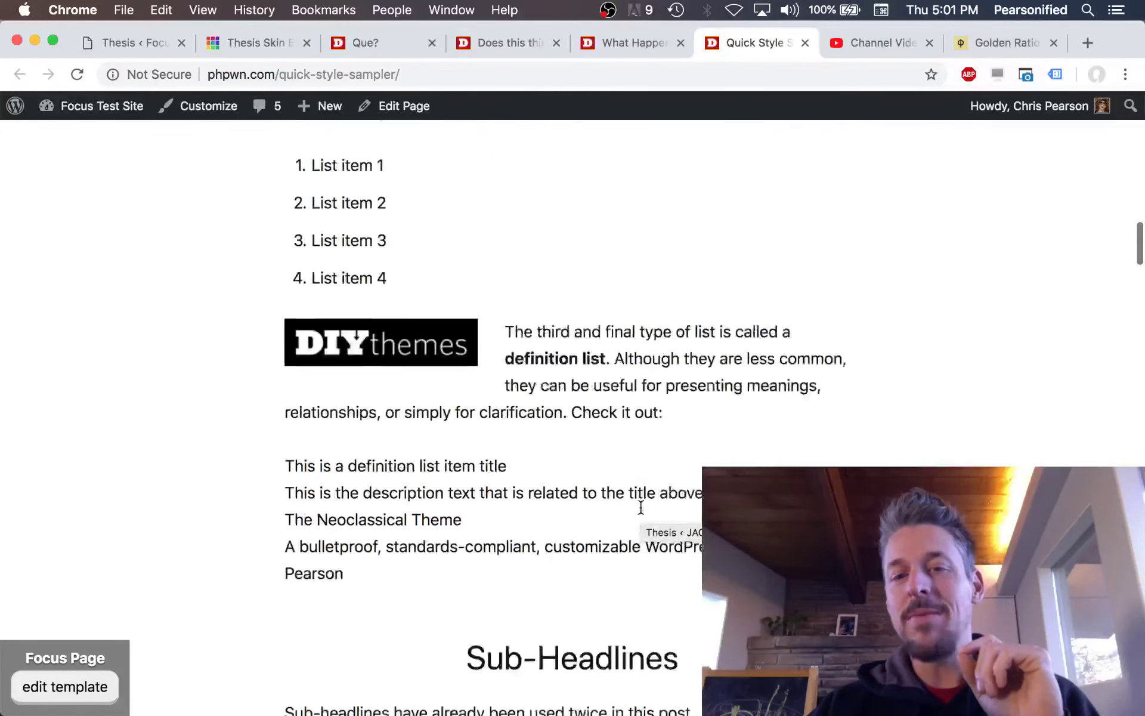
{"action": "scroll", "coordinate": [641, 507], "scroll_direction": "up", "scroll_amount": 5}
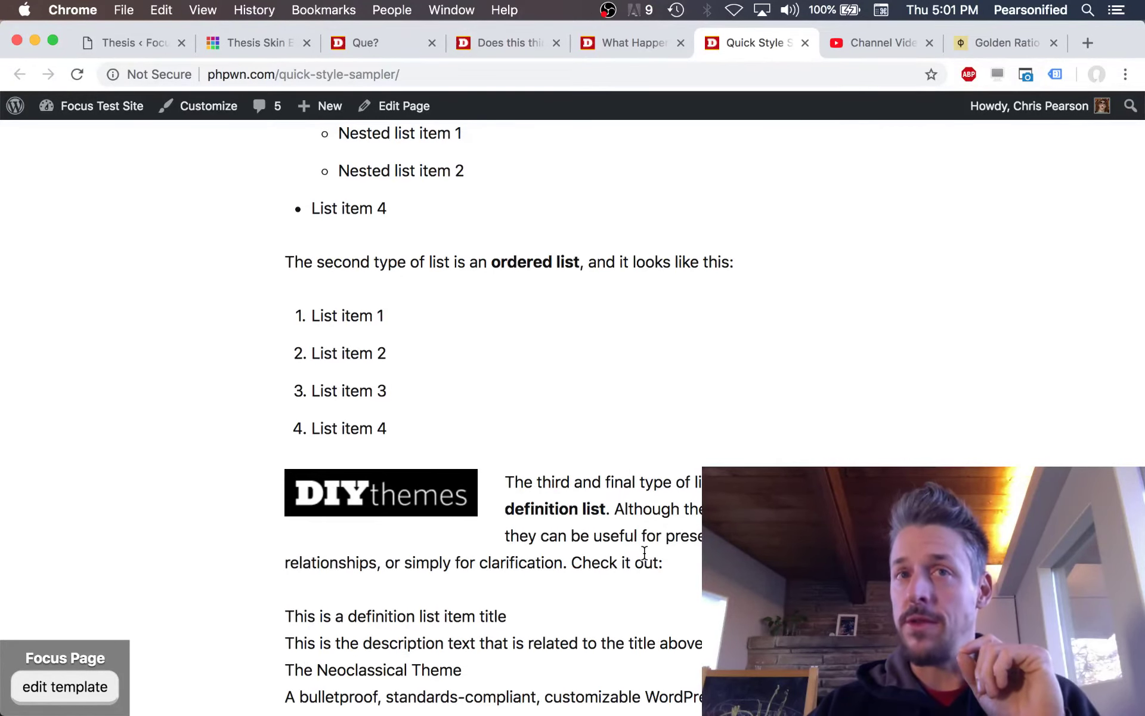
{"action": "scroll", "coordinate": [699, 625], "scroll_direction": "up", "scroll_amount": 20}
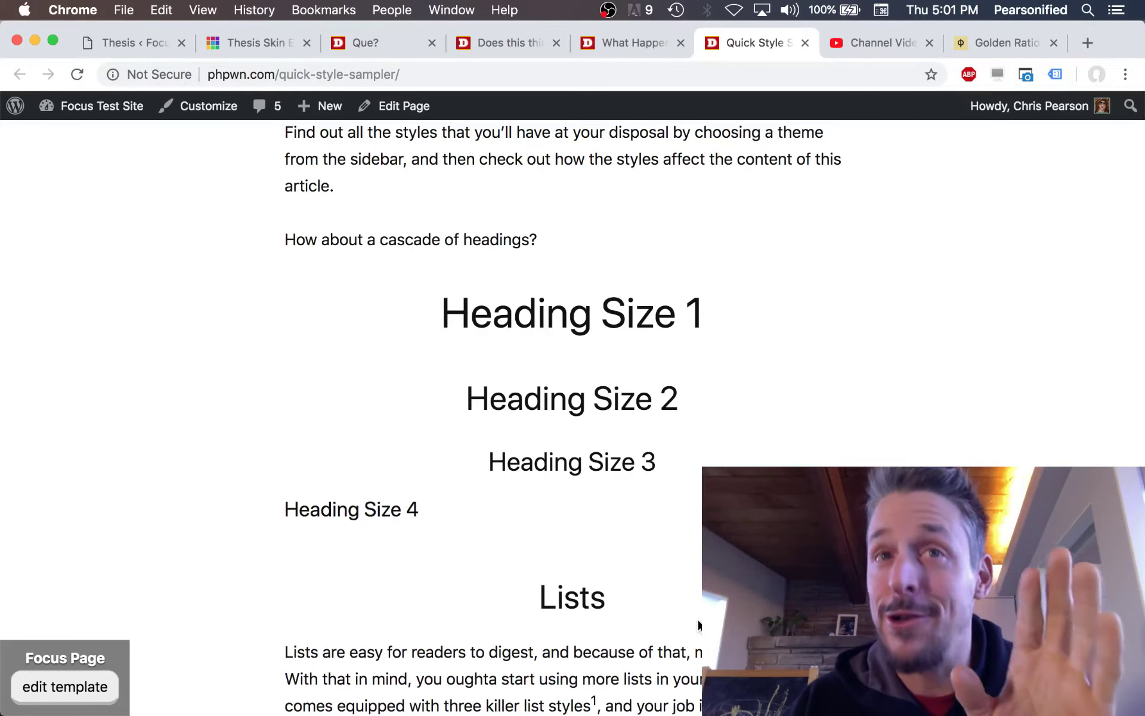
{"action": "scroll", "coordinate": [699, 625], "scroll_direction": "up", "scroll_amount": 15}
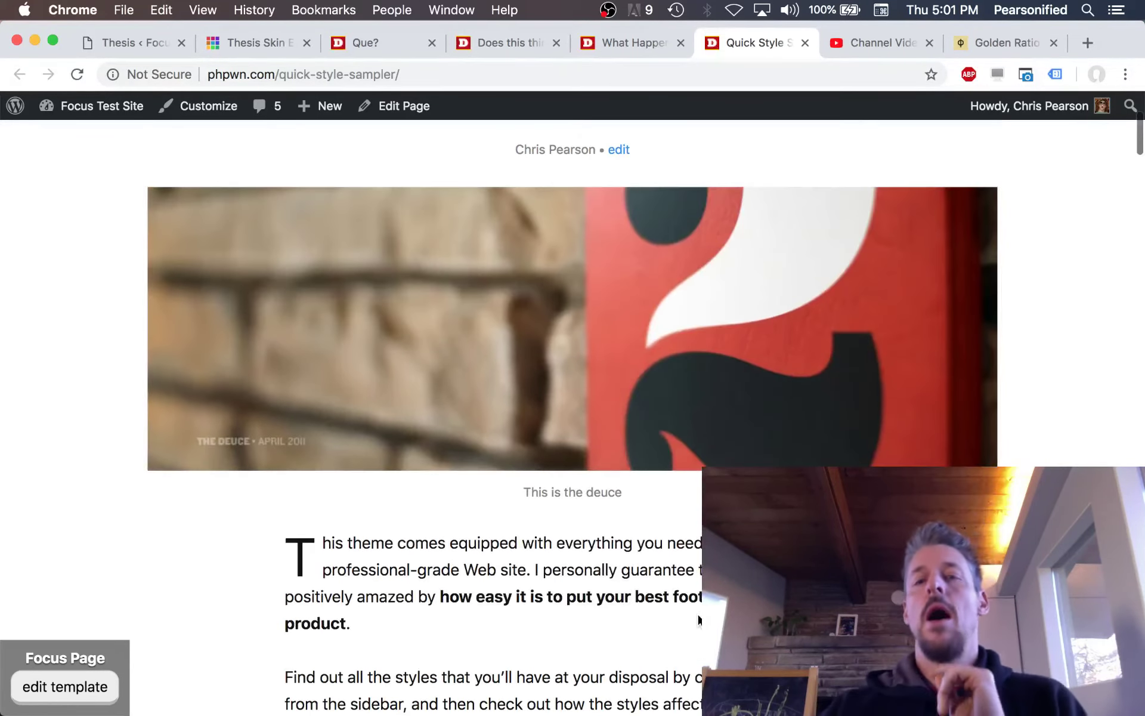
{"action": "scroll", "coordinate": [699, 621], "scroll_direction": "down", "scroll_amount": 1}
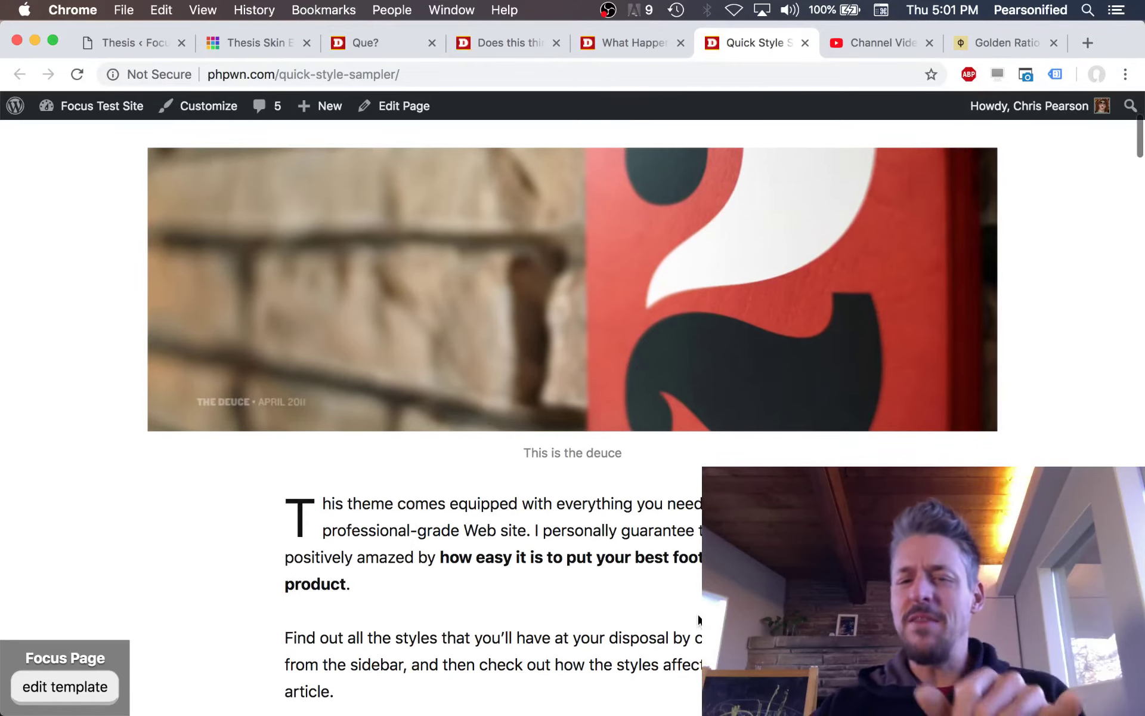
{"action": "scroll", "coordinate": [699, 621], "scroll_direction": "down", "scroll_amount": 2}
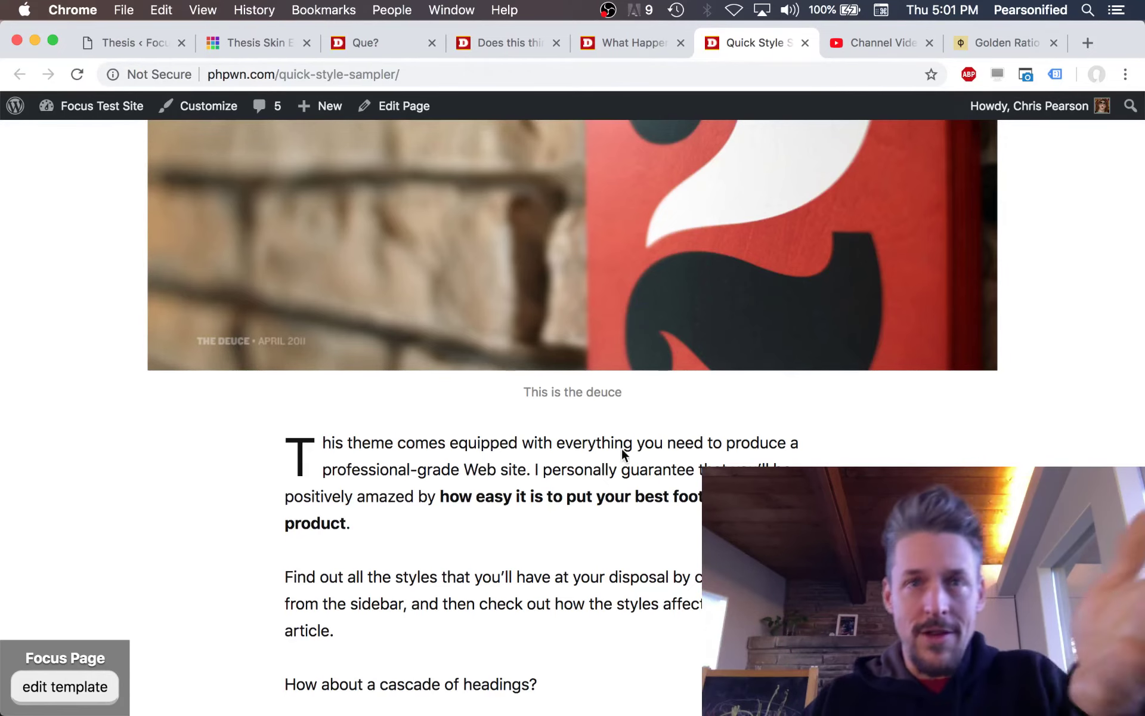
Step: Examine the introduction's line length on the Quick Style Sampler page by highlighting its first line, and compare it with the page header and image
{"action": "scroll", "coordinate": [568, 498], "scroll_direction": "down", "scroll_amount": 2}
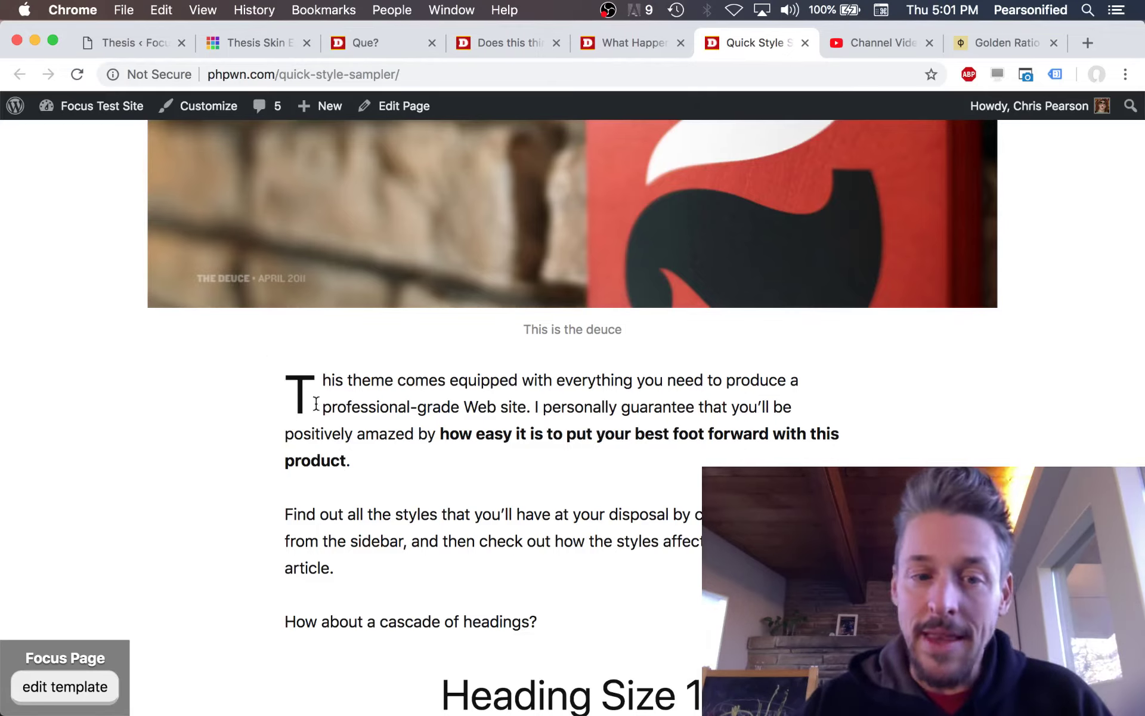
{"action": "left_click_drag", "start_coordinate": [322, 380], "coordinate": [685, 380]}
{"action": "left_click", "coordinate": [685, 379]}
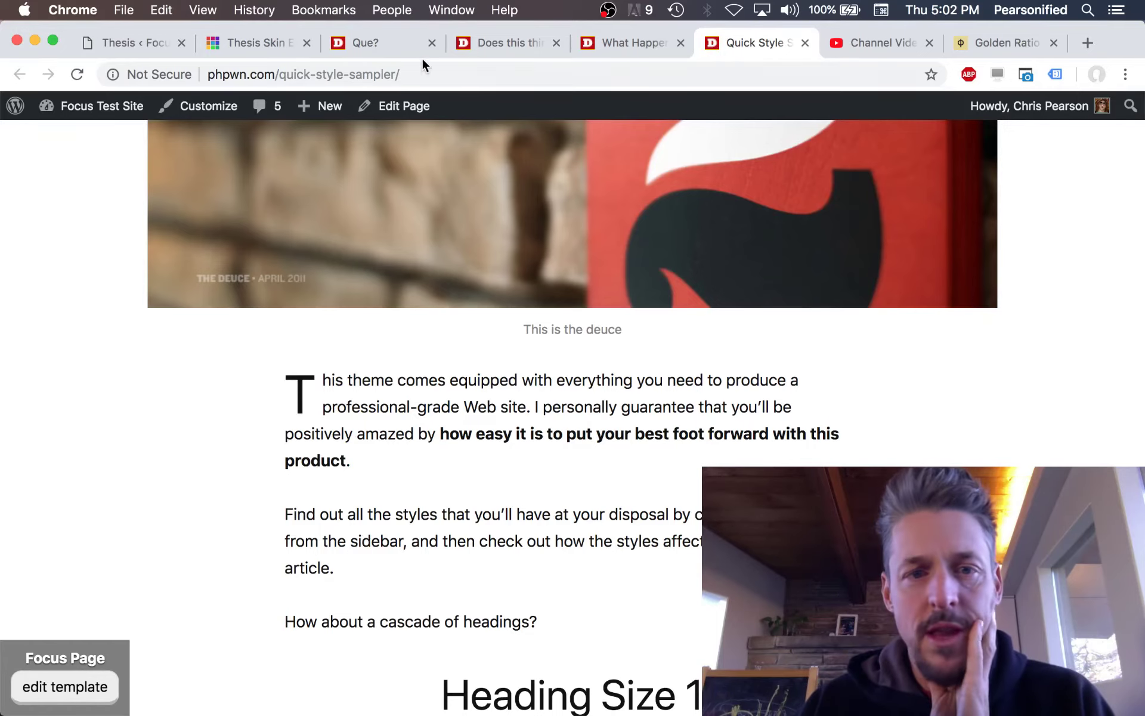
{"action": "scroll", "coordinate": [598, 589], "scroll_direction": "up", "scroll_amount": 10}
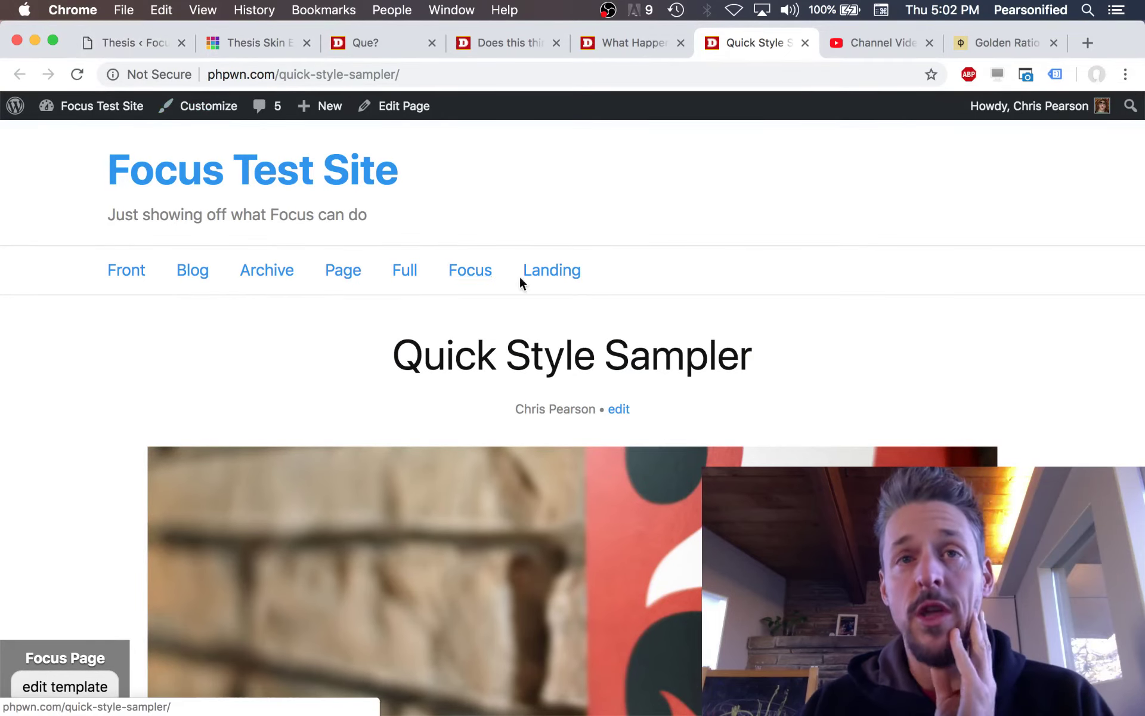
{"action": "scroll", "coordinate": [520, 281], "scroll_direction": "down", "scroll_amount": 6}
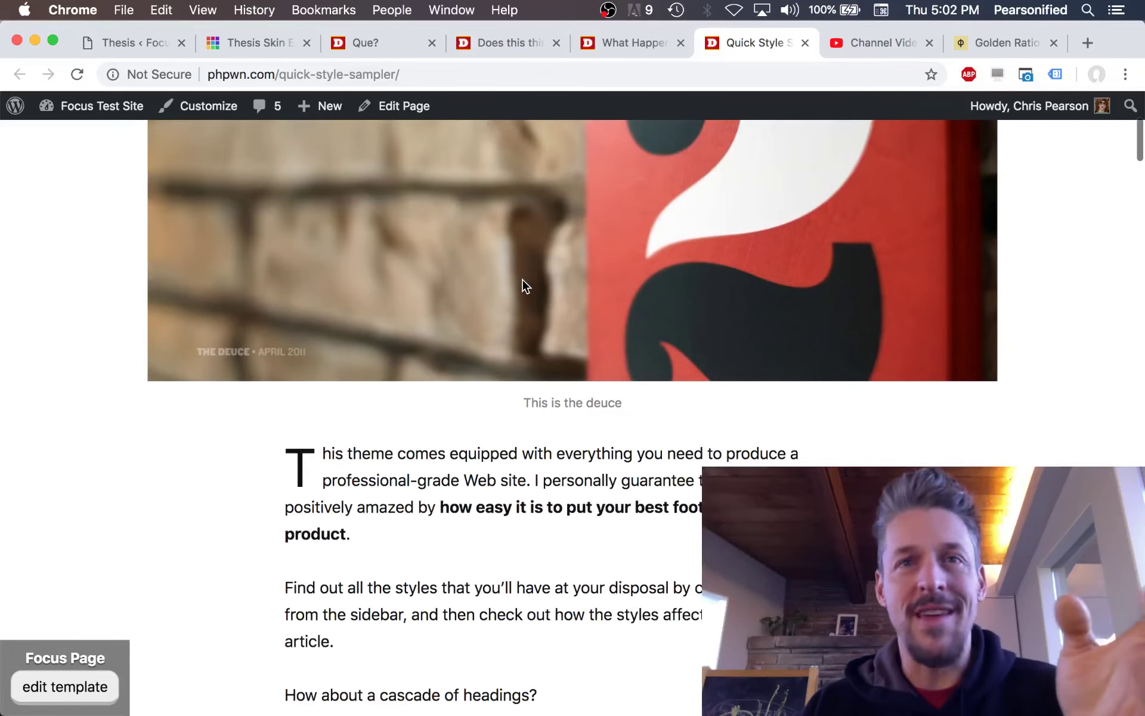
{"action": "scroll", "coordinate": [522, 285], "scroll_direction": "down", "scroll_amount": 5}
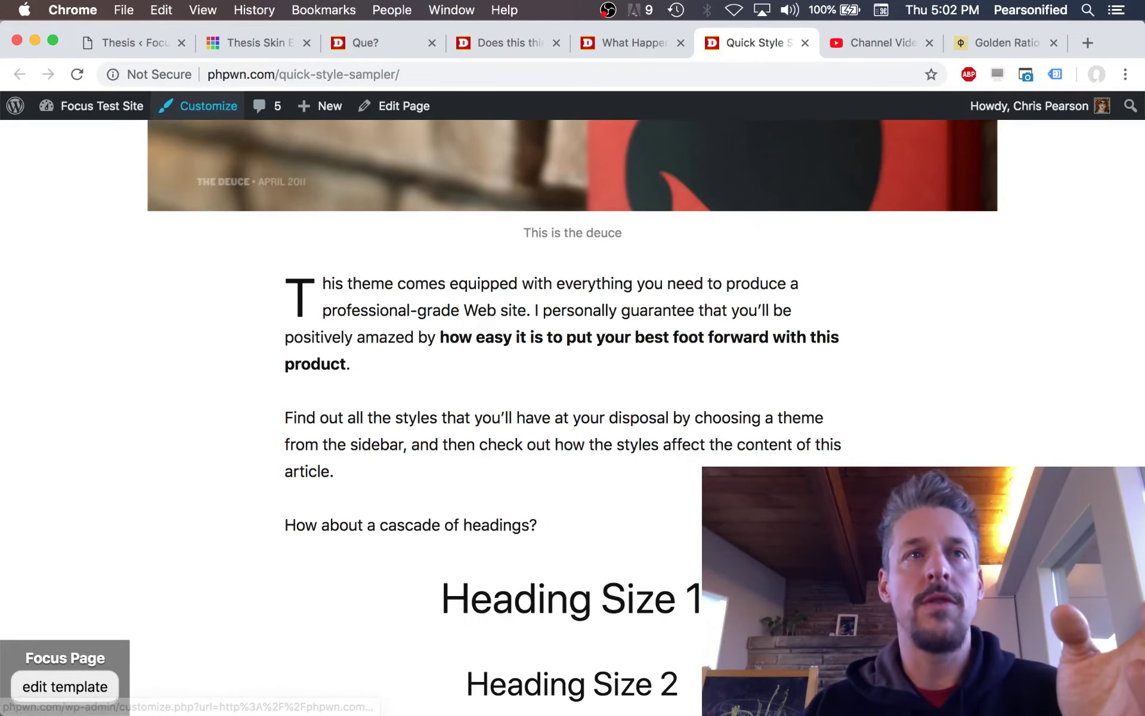
Step: Compare the Base Layout Dimensions settings with the single post page and the Quick Style Sampler page
{"action": "left_click", "coordinate": [121, 43]}
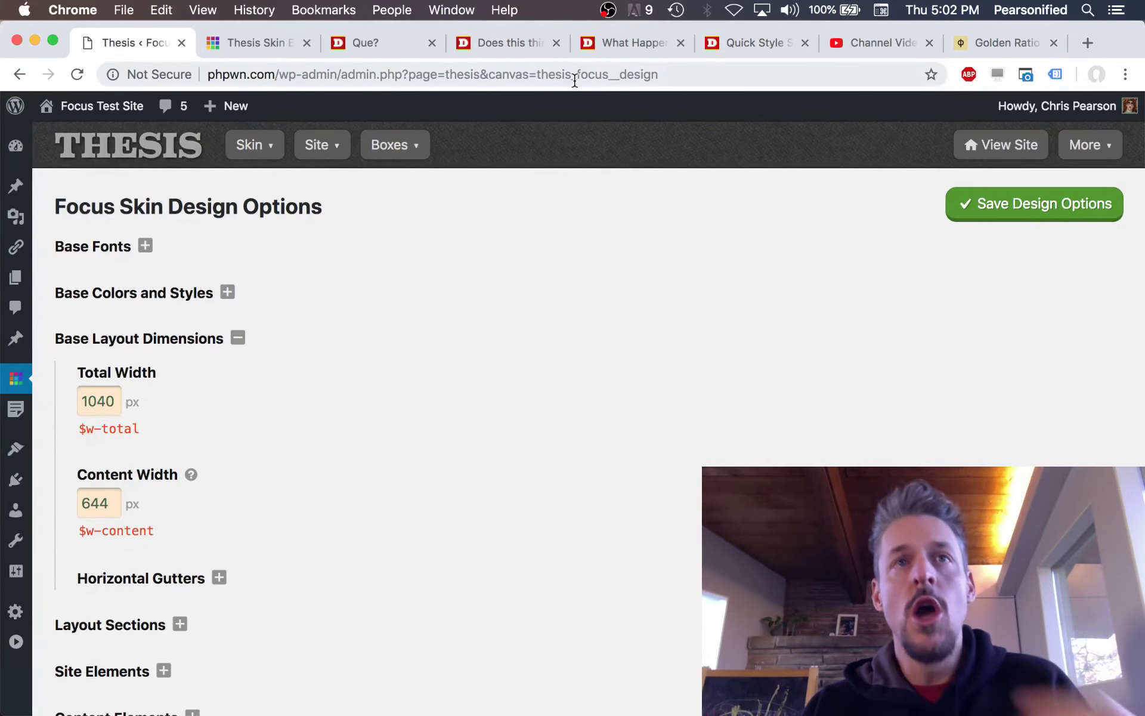
{"action": "left_click", "coordinate": [629, 43]}
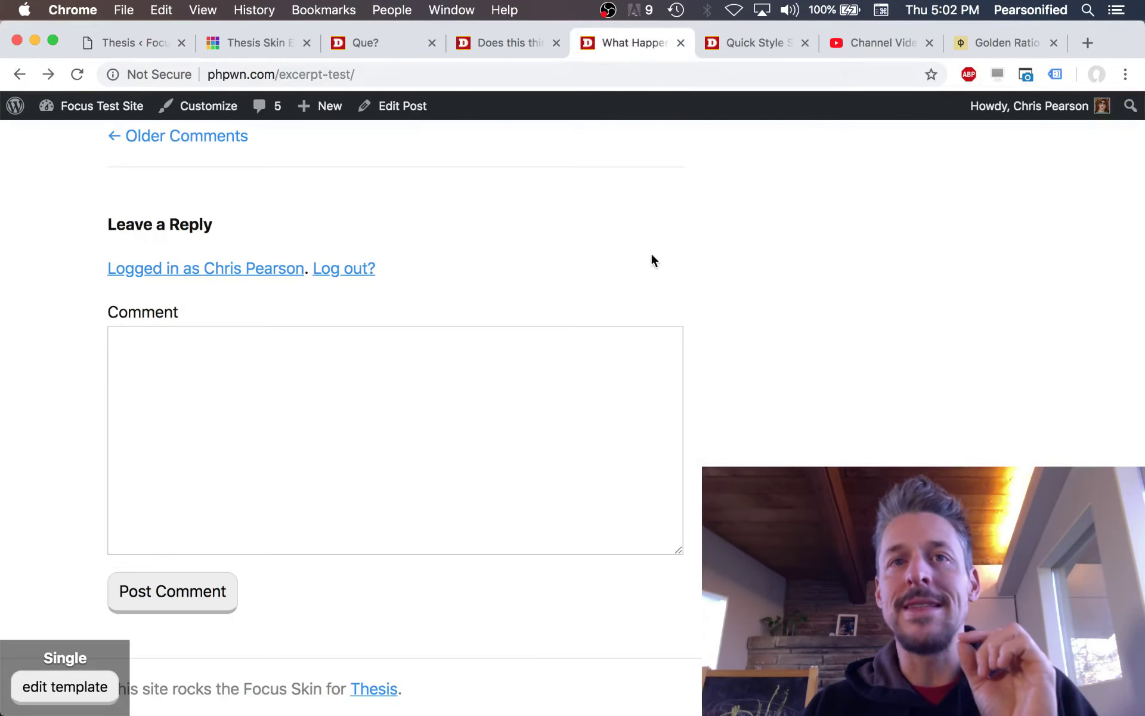
{"action": "left_click", "coordinate": [727, 46]}
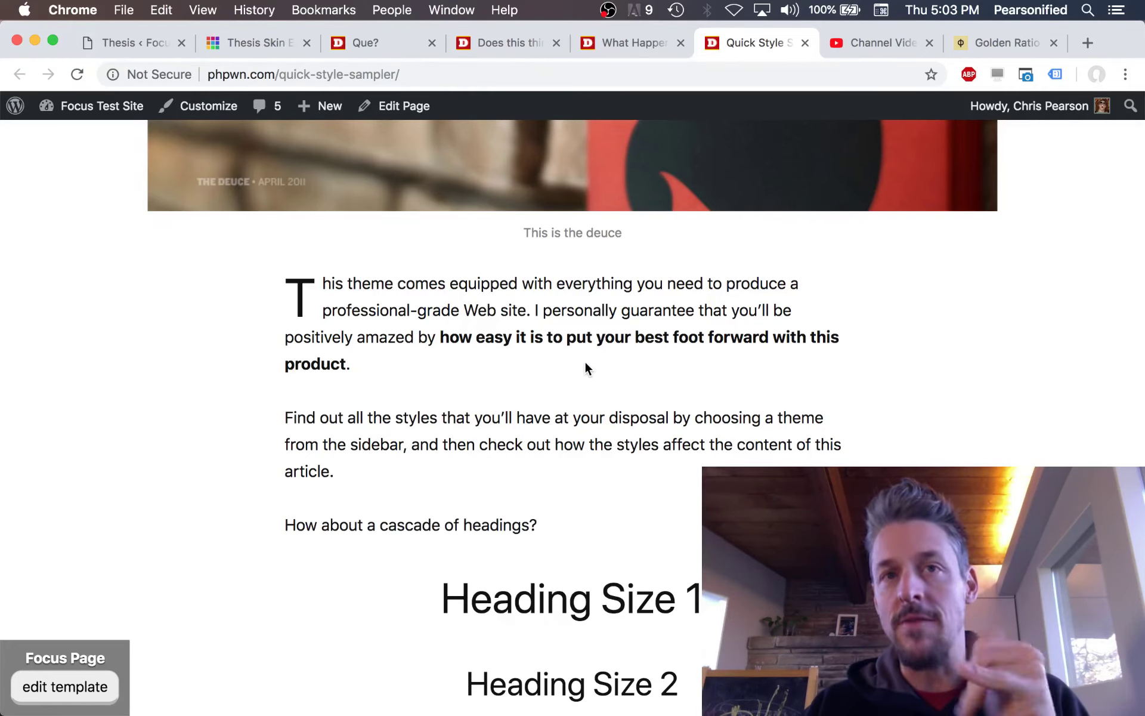
Step: Expand the Horizontal Gutters options under Base Layout Dimensions in the Focus design options and review the desktop and mobile gutter settings
{"action": "left_click", "coordinate": [115, 44]}
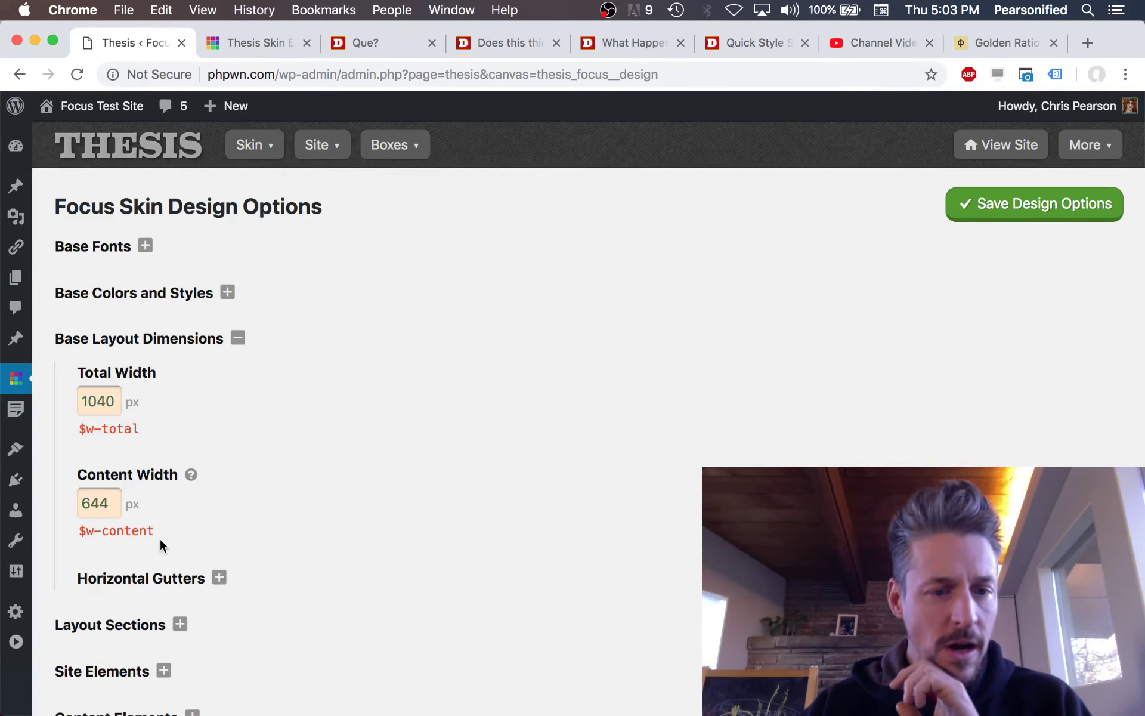
{"action": "left_click", "coordinate": [156, 577]}
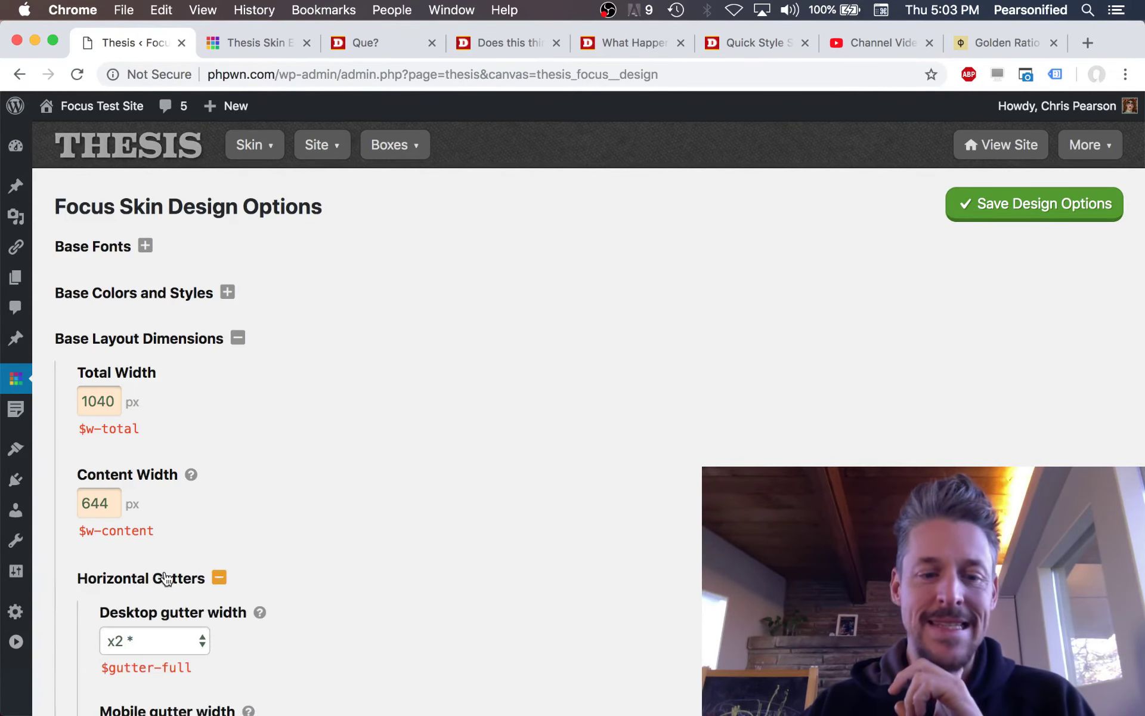
{"action": "scroll", "coordinate": [356, 525], "scroll_direction": "down", "scroll_amount": 3}
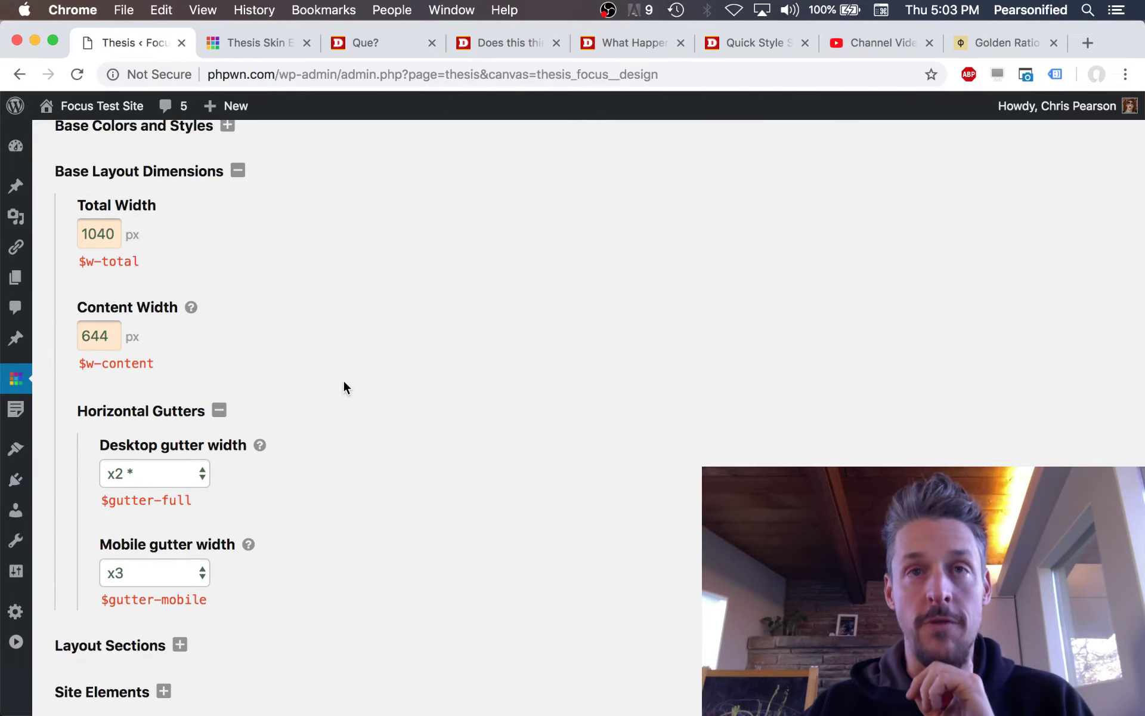
{"action": "scroll", "coordinate": [342, 386], "scroll_direction": "down", "scroll_amount": 2}
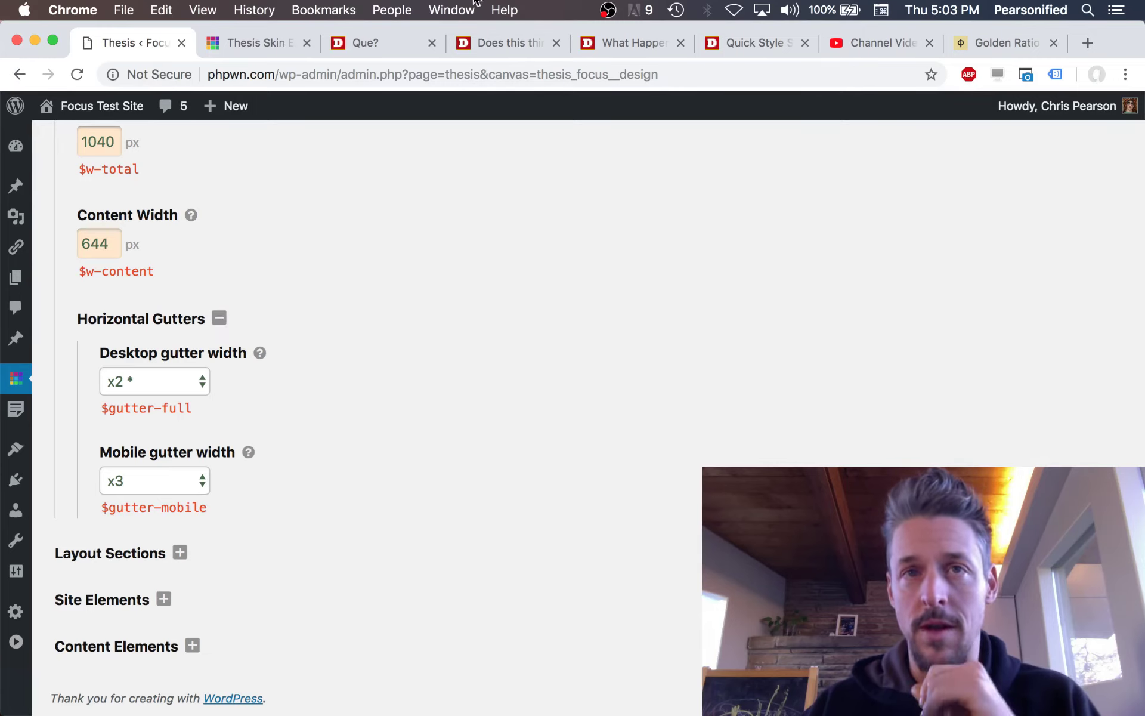
Step: Preview the blog page in responsive device mode at 869 px wide and examine the gutters beside the header, navigation and posts
{"action": "left_click", "coordinate": [636, 40]}
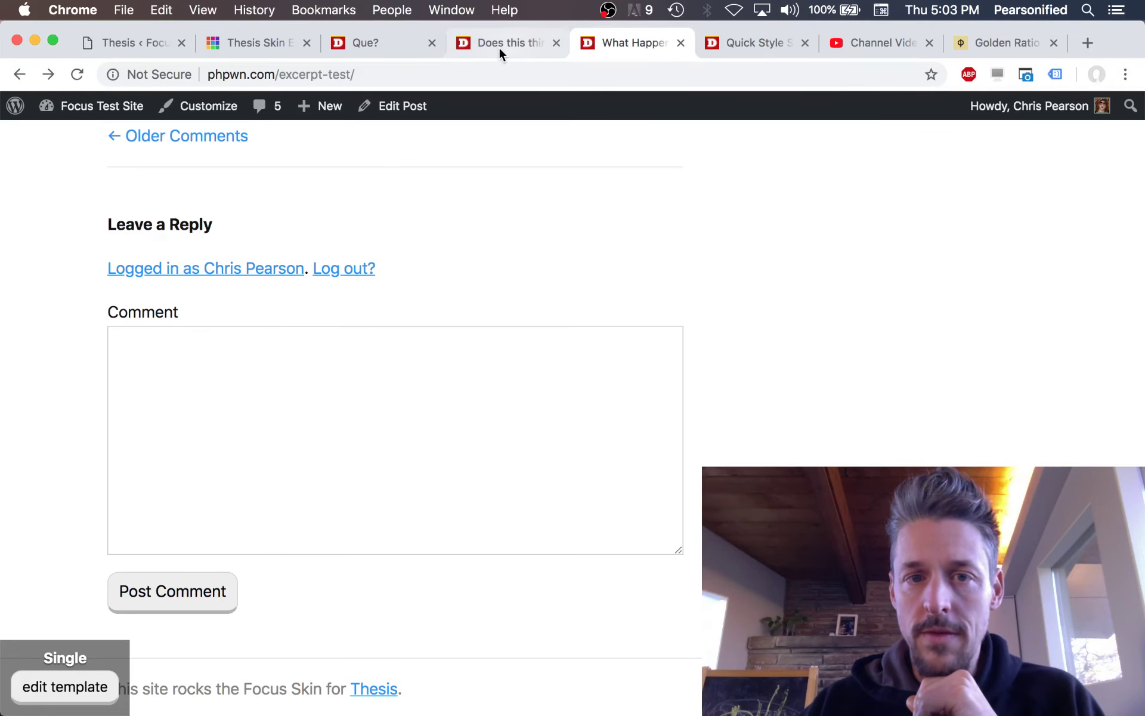
{"action": "key", "text": "ctrl+shift+Tab"}
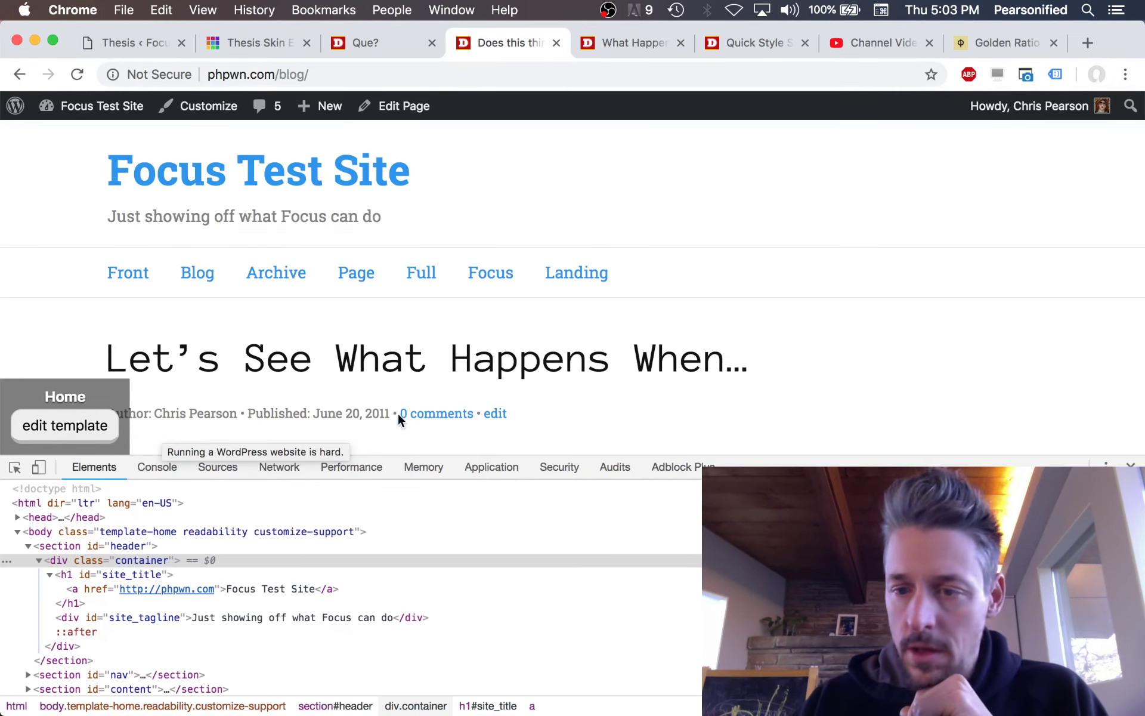
{"action": "left_click", "coordinate": [41, 468]}
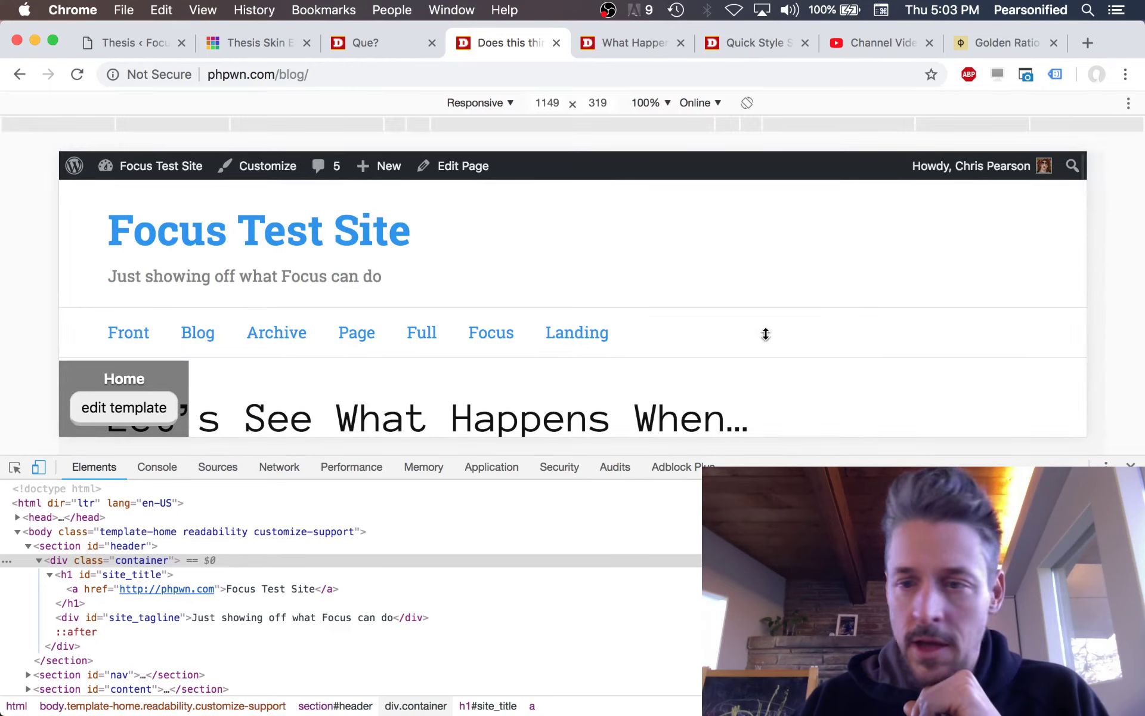
{"action": "left_click_drag", "start_coordinate": [1093, 304], "coordinate": [967, 307]}
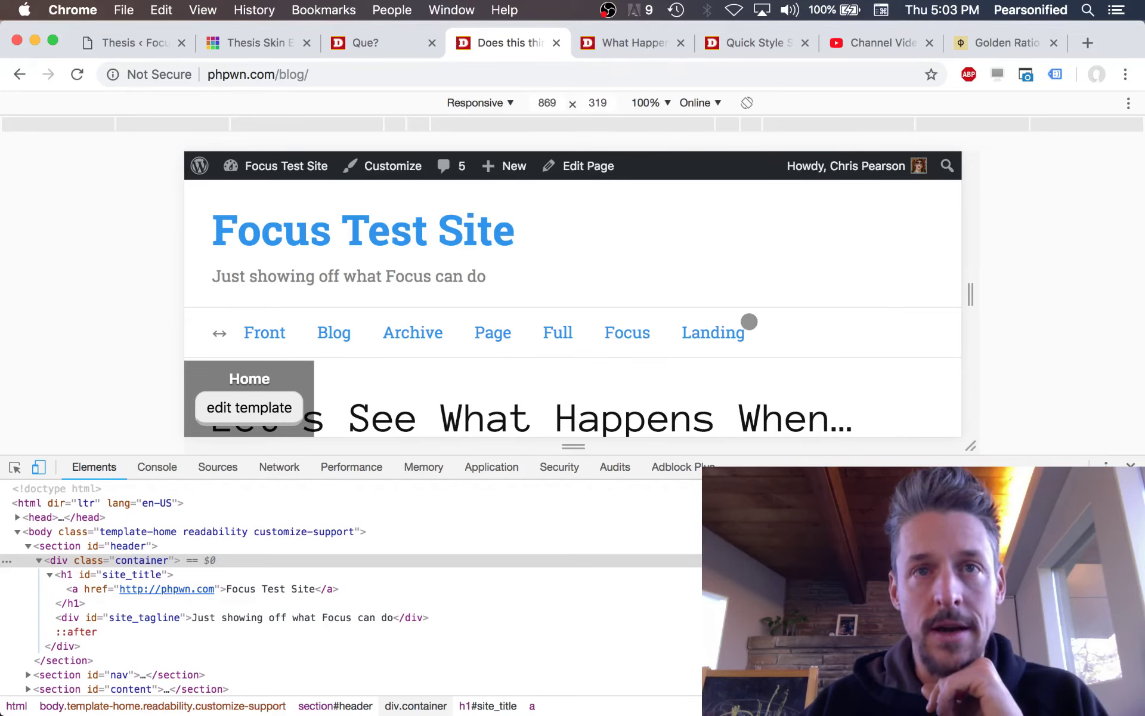
{"action": "scroll", "coordinate": [740, 340], "scroll_direction": "down", "scroll_amount": 5}
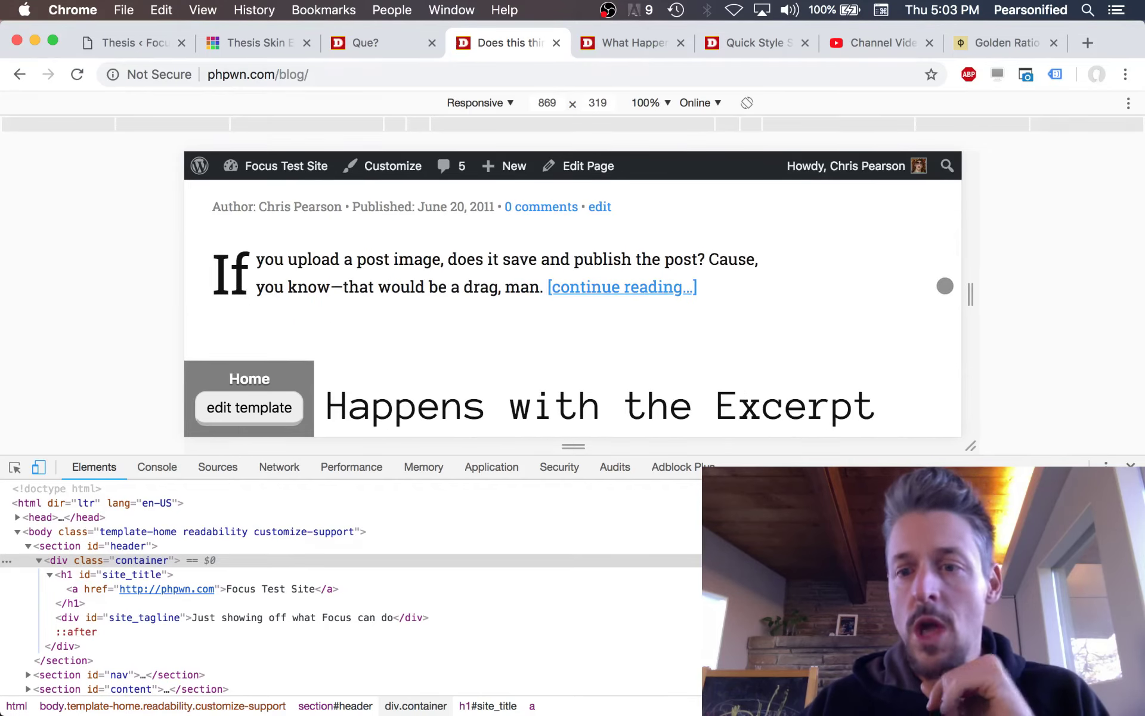
{"action": "scroll", "coordinate": [860, 294], "scroll_direction": "up", "scroll_amount": 1}
{"action": "scroll", "coordinate": [860, 293], "scroll_direction": "up", "scroll_amount": 1}
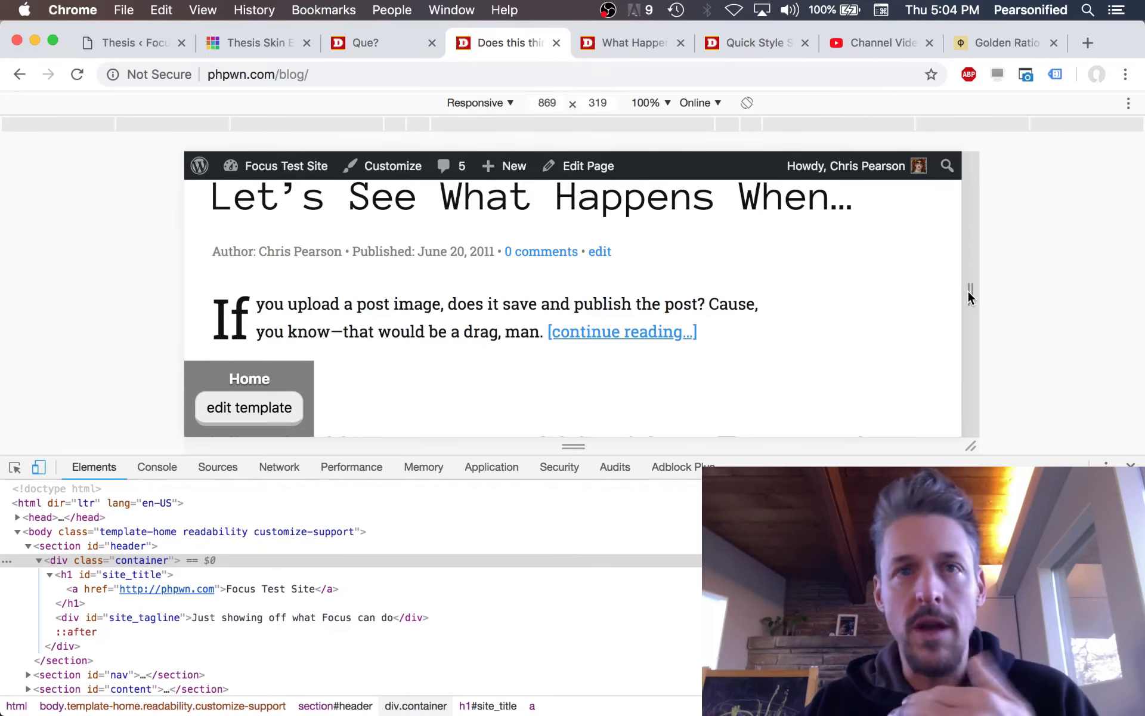
{"action": "scroll", "coordinate": [895, 270], "scroll_direction": "up", "scroll_amount": 3}
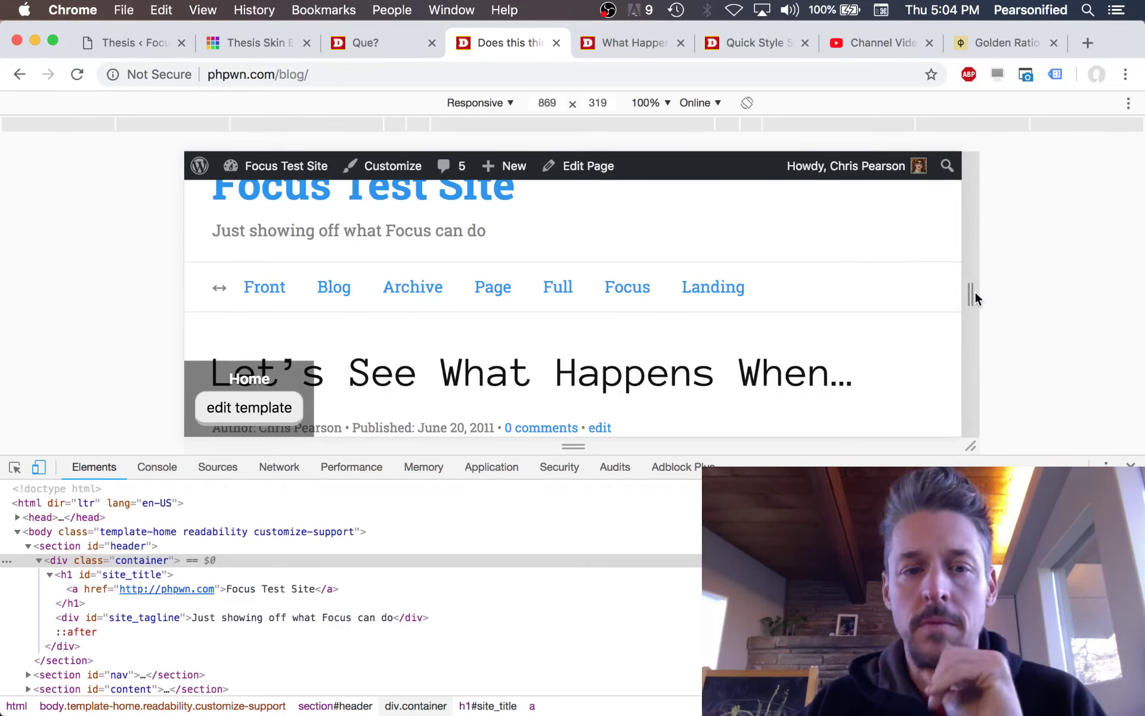
{"action": "scroll", "coordinate": [890, 289], "scroll_direction": "up", "scroll_amount": 2}
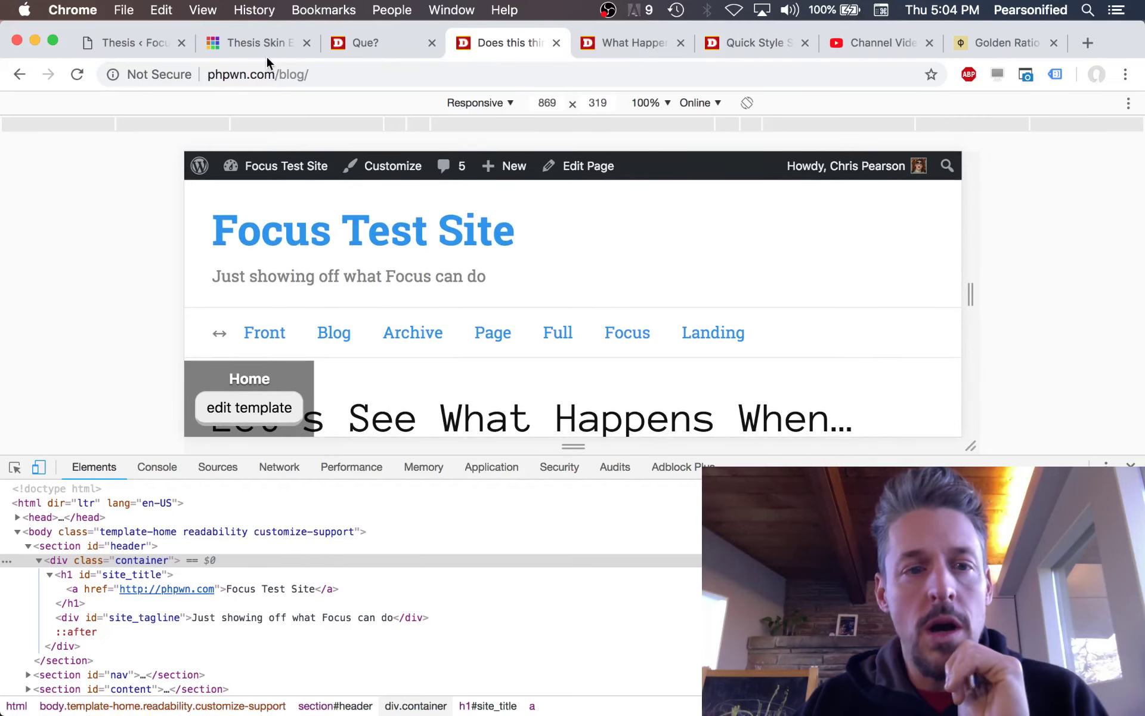
Step: Recheck the gutter width settings, narrow the blog page's responsive preview to 585 px, and examine the gutters at mobile size
{"action": "left_click", "coordinate": [123, 53]}
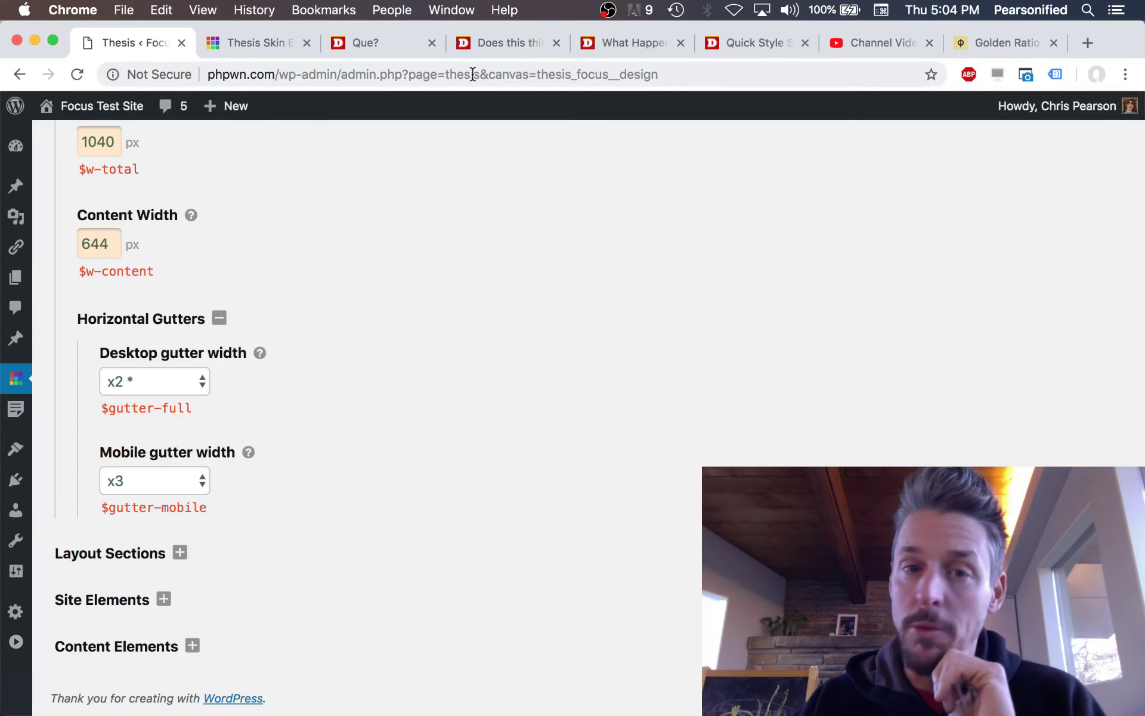
{"action": "left_click", "coordinate": [620, 43]}
{"action": "left_click", "coordinate": [493, 39]}
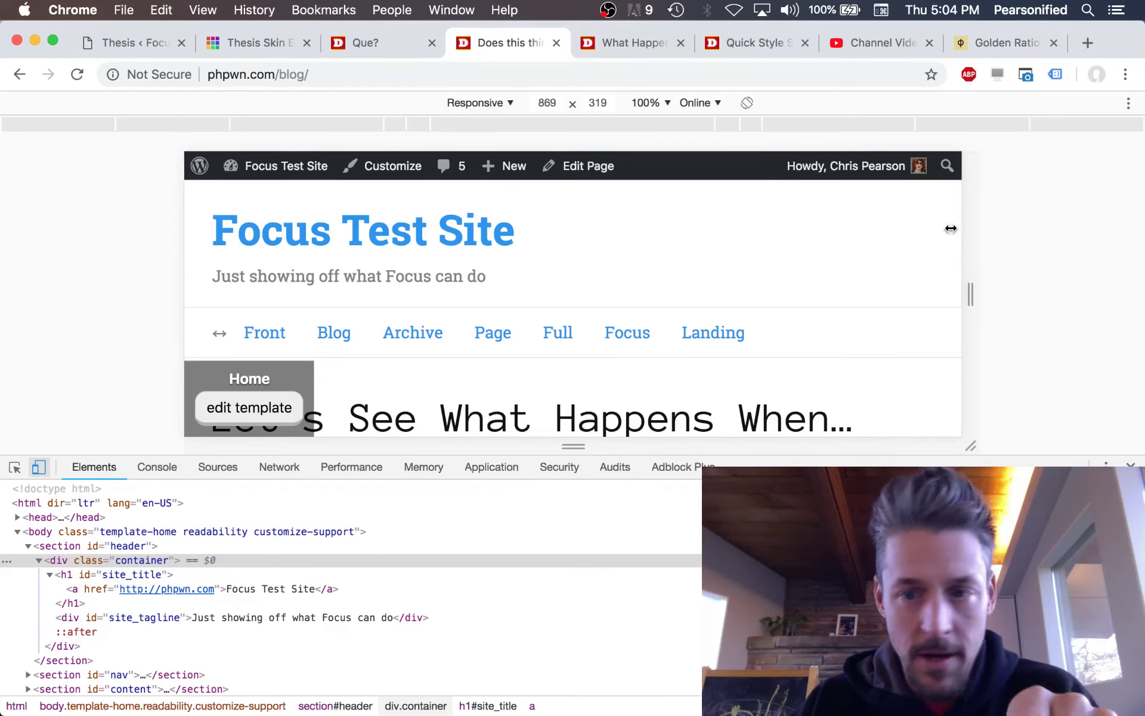
{"action": "left_click_drag", "start_coordinate": [977, 301], "coordinate": [849, 299]}
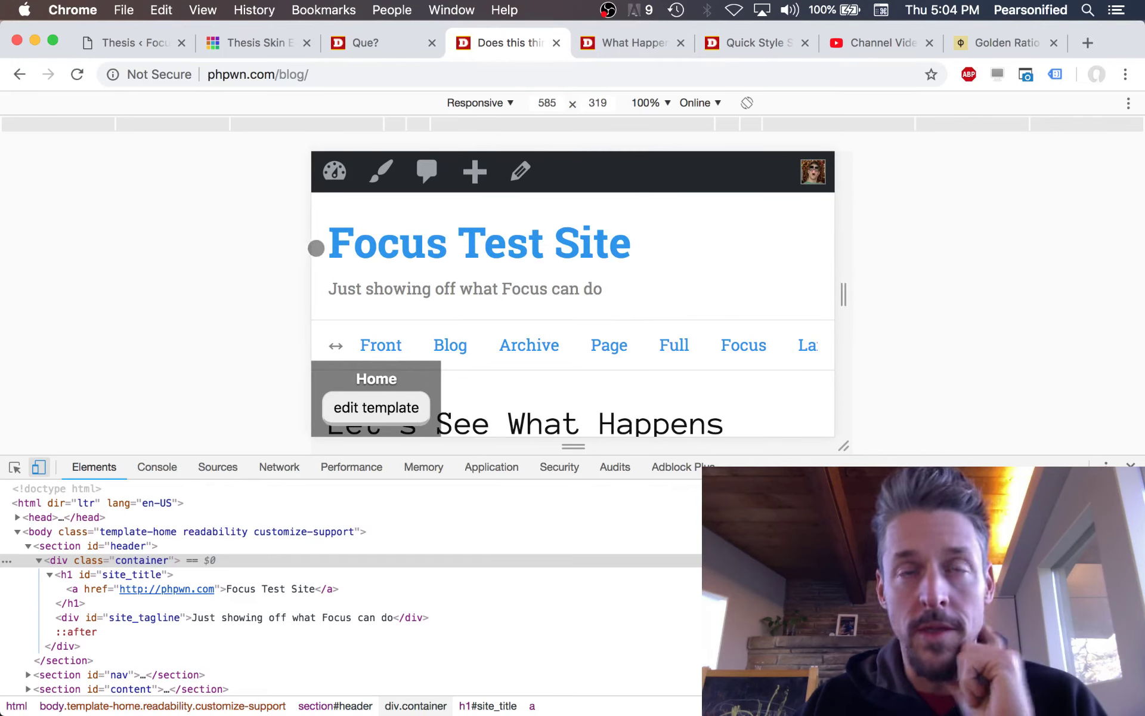
{"action": "scroll", "coordinate": [596, 340], "scroll_direction": "down", "scroll_amount": 3}
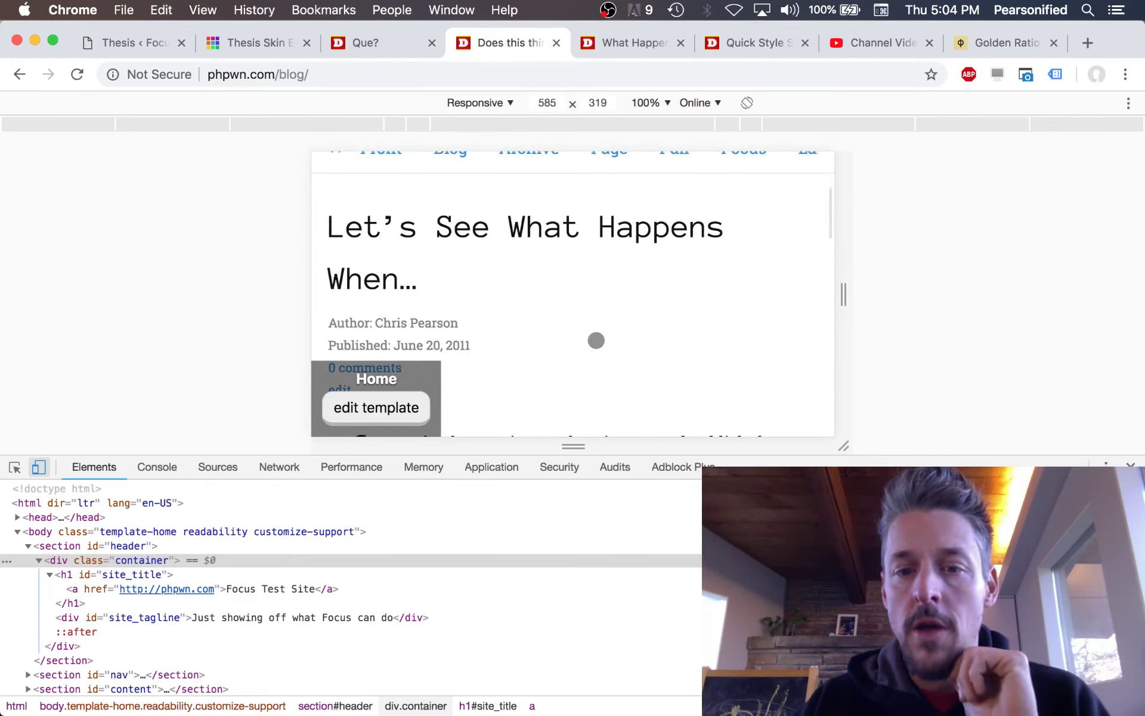
{"action": "scroll", "coordinate": [594, 340], "scroll_direction": "down", "scroll_amount": 4}
{"action": "scroll", "coordinate": [595, 340], "scroll_direction": "up", "scroll_amount": 5}
{"action": "scroll", "coordinate": [463, 274], "scroll_direction": "up", "scroll_amount": 2}
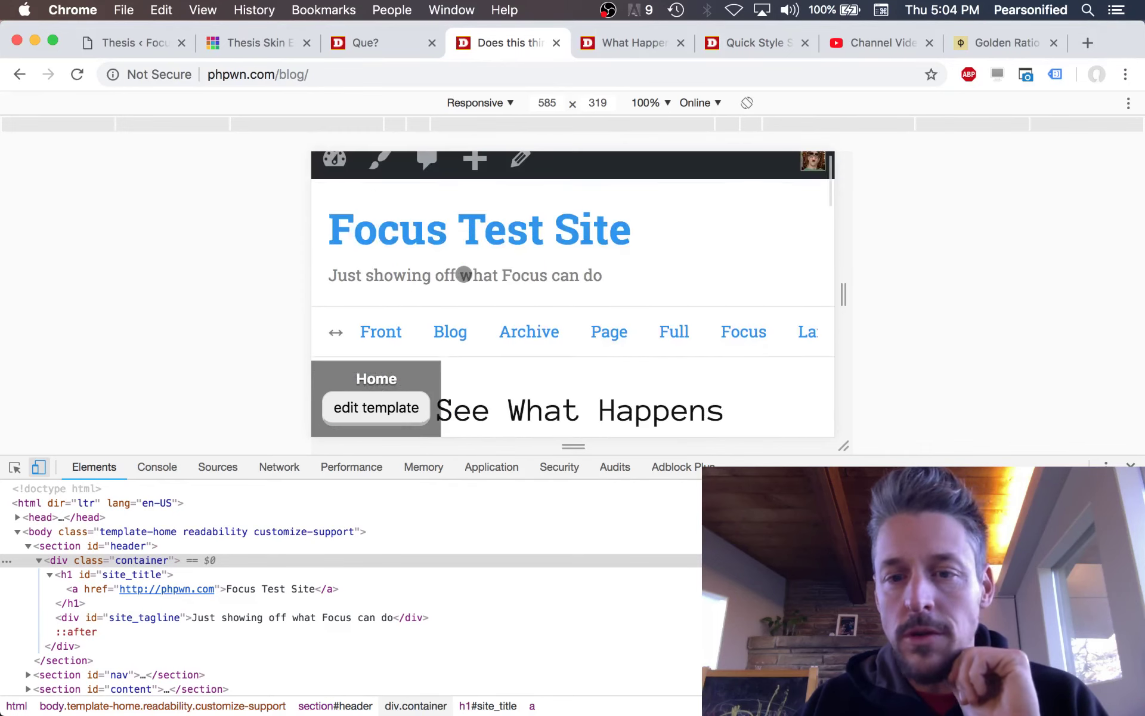
{"action": "scroll", "coordinate": [753, 274], "scroll_direction": "up", "scroll_amount": 1}
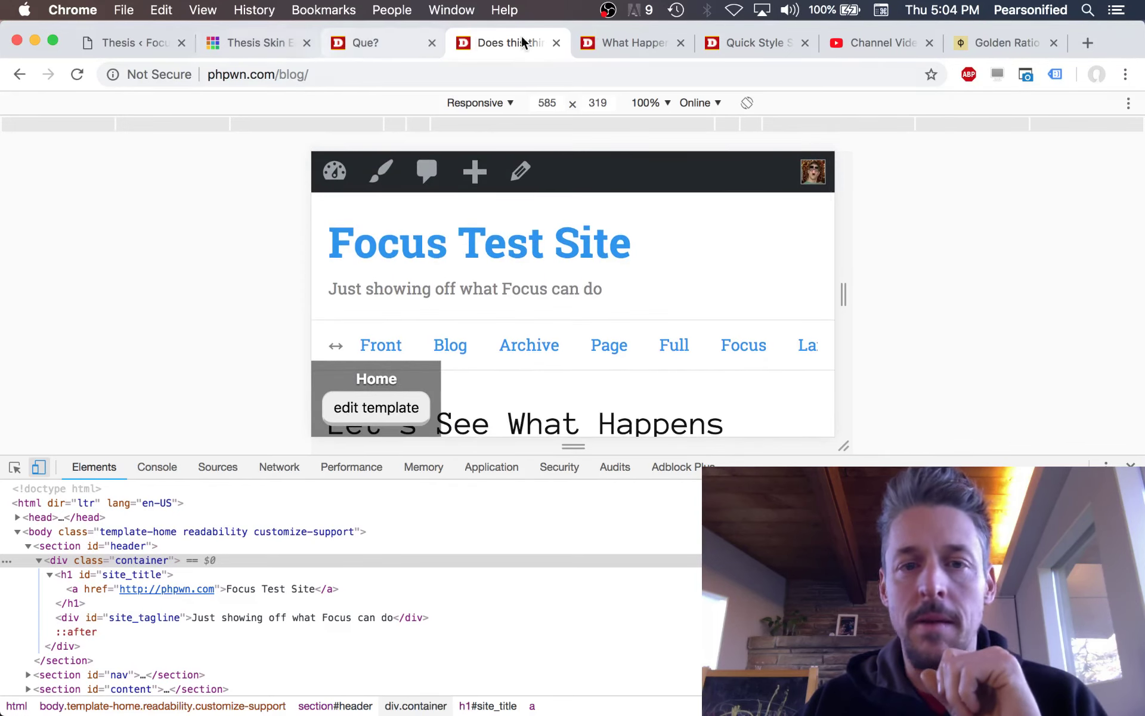
Step: Turn off the blog page's responsive preview and collapse Horizontal Gutters and Base Layout Dimensions in the Focus design options
{"action": "left_click", "coordinate": [39, 467]}
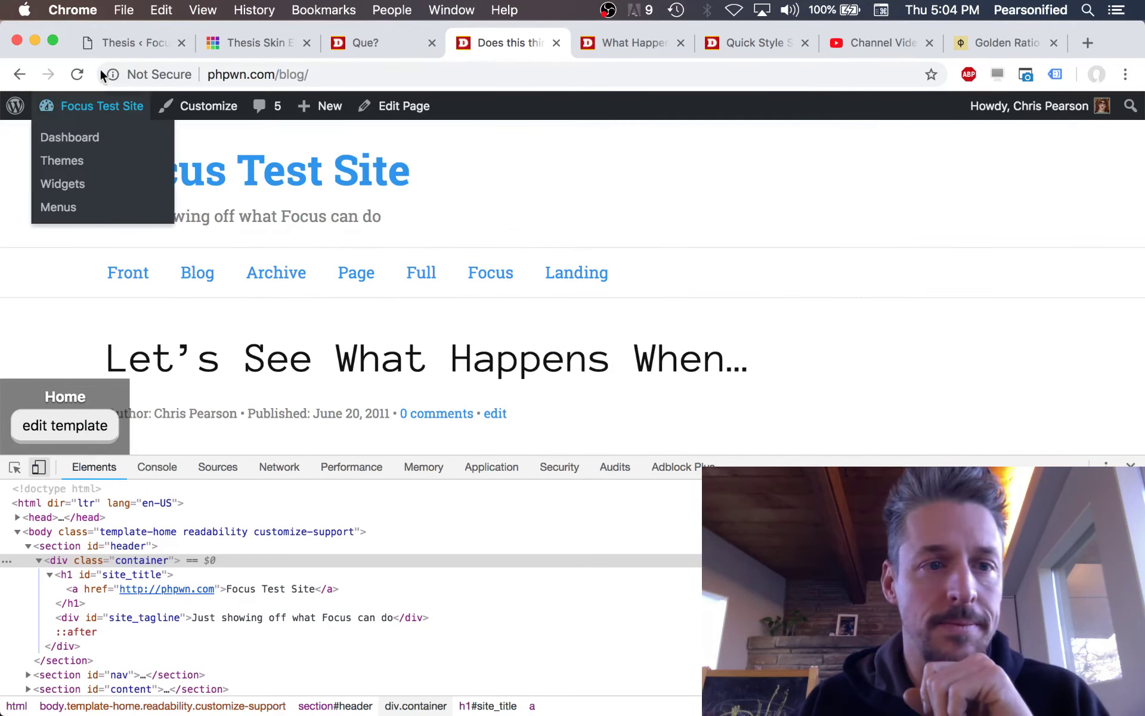
{"action": "left_click", "coordinate": [110, 42]}
{"action": "left_click", "coordinate": [219, 318]}
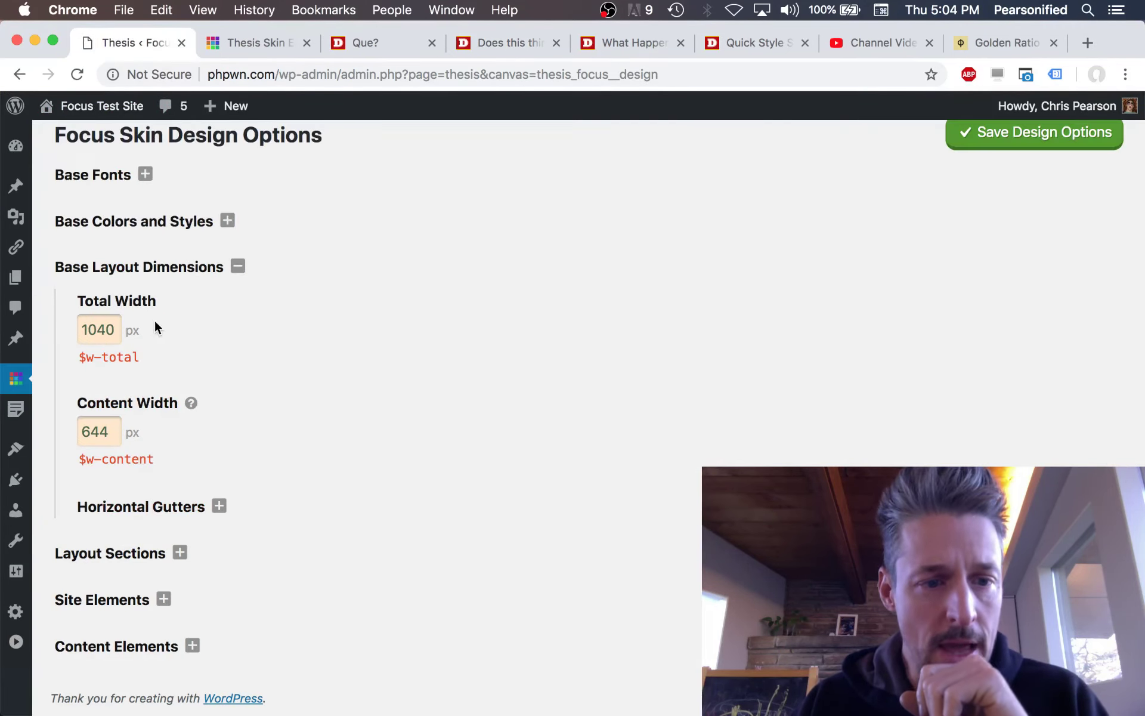
{"action": "left_click", "coordinate": [149, 272]}
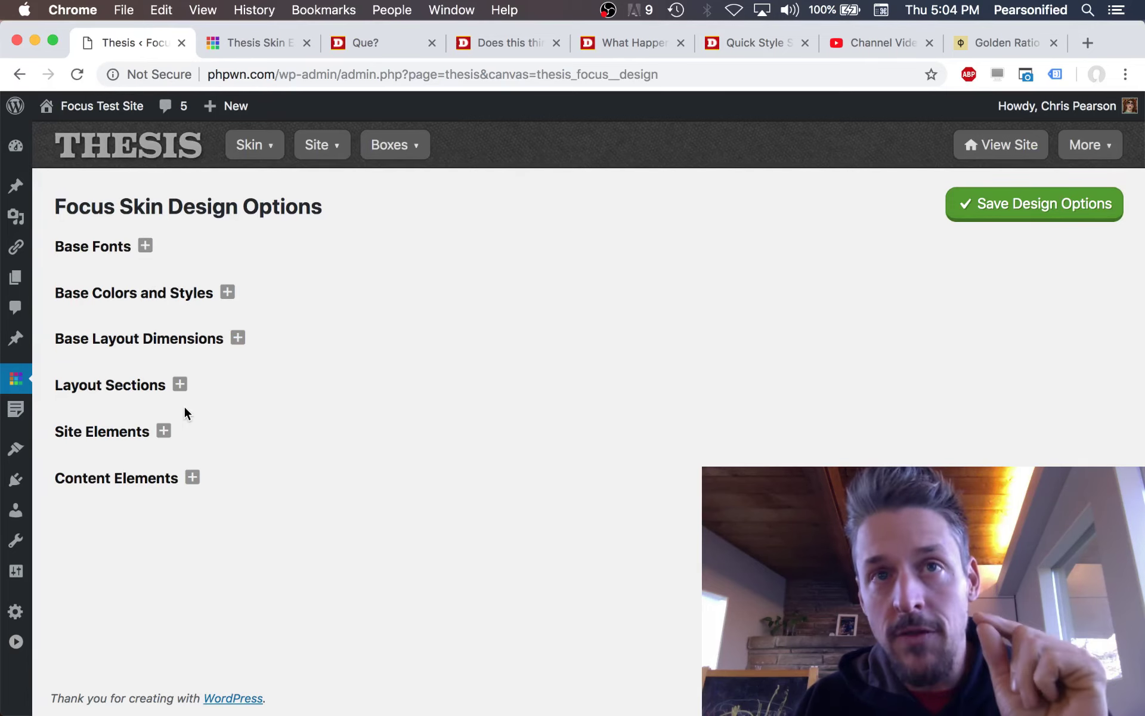